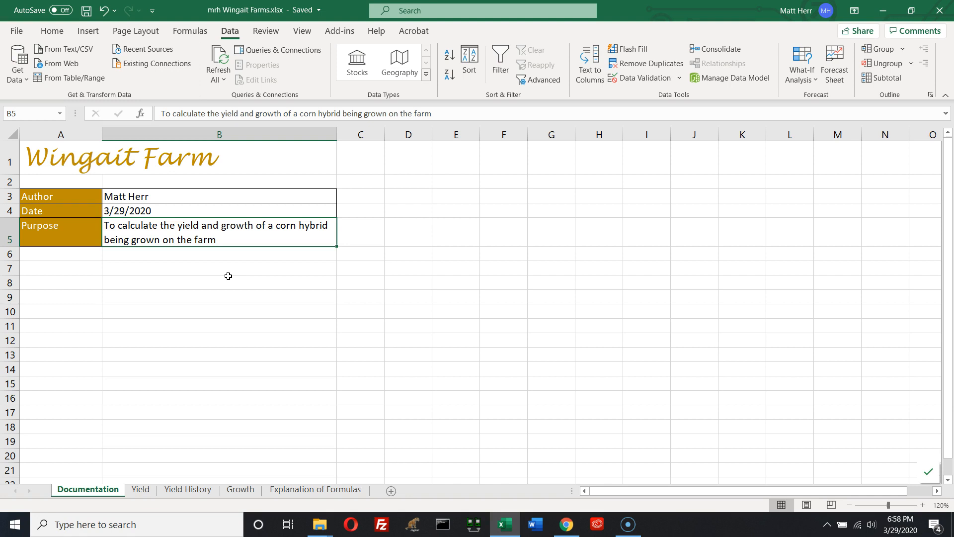
Enter Day 1 as the first Farm Day on the Growth sheet
left_click(138, 492)
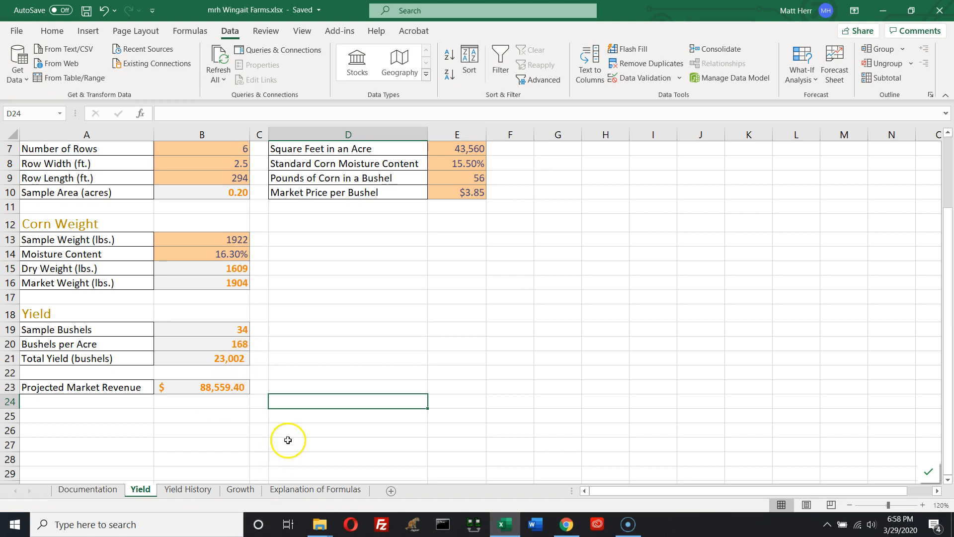
left_click(241, 490)
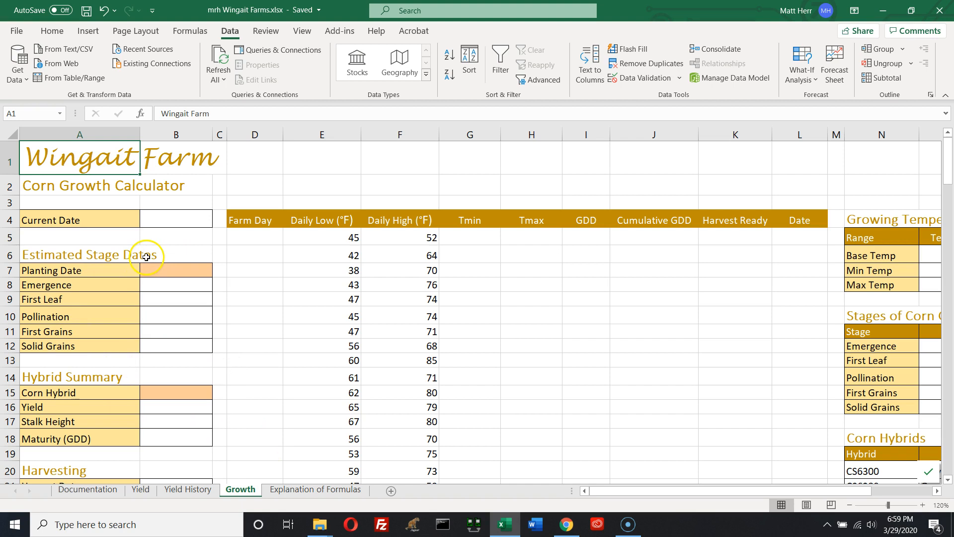
left_click(249, 237)
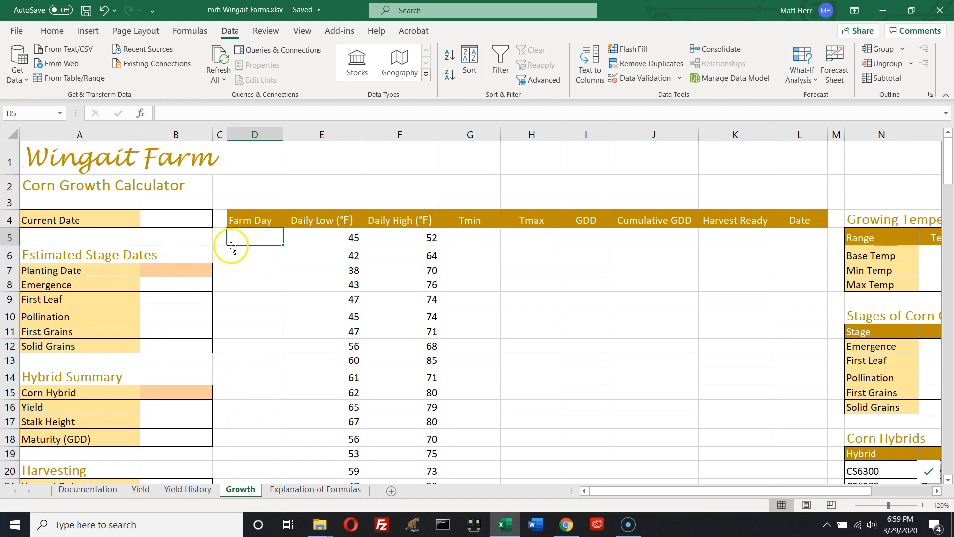
left_click(260, 237)
type("Day 1")
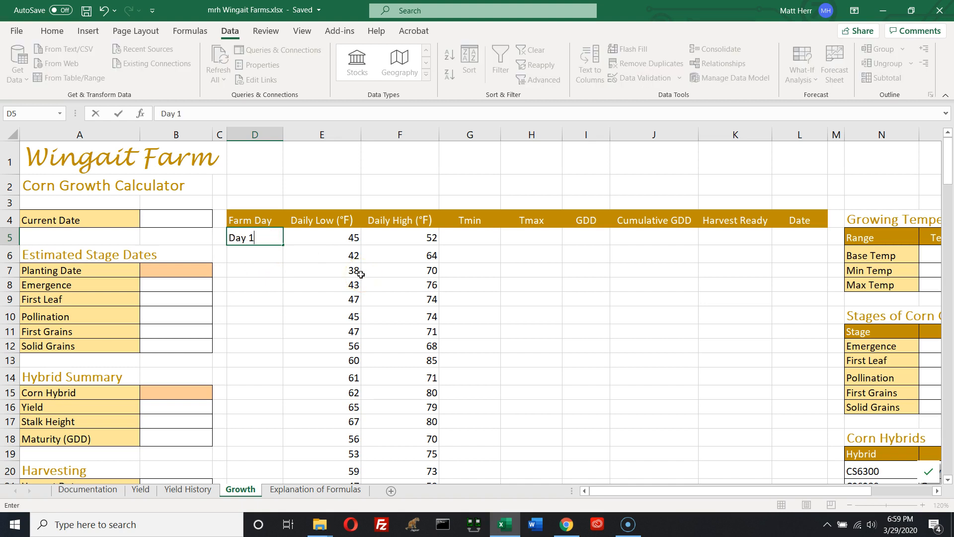
key("Return")
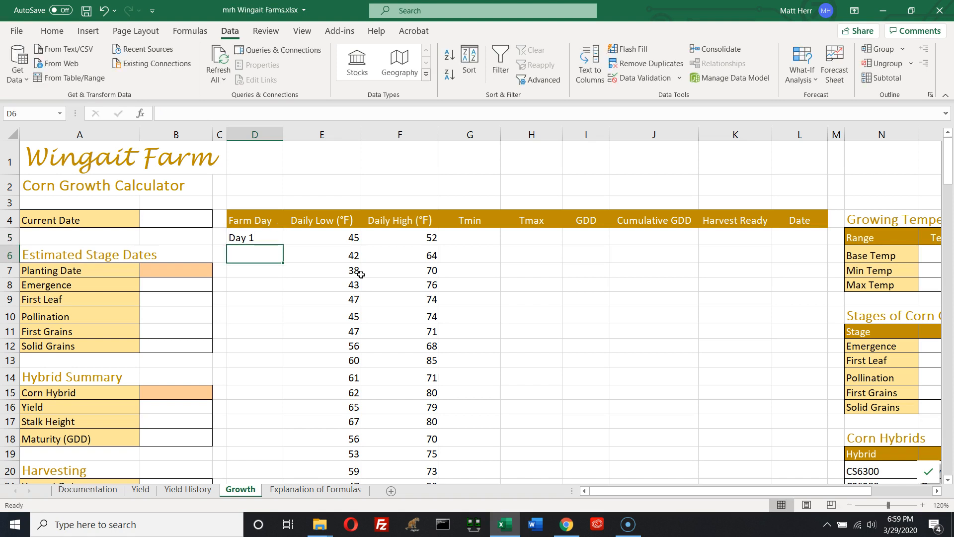
left_click(251, 238)
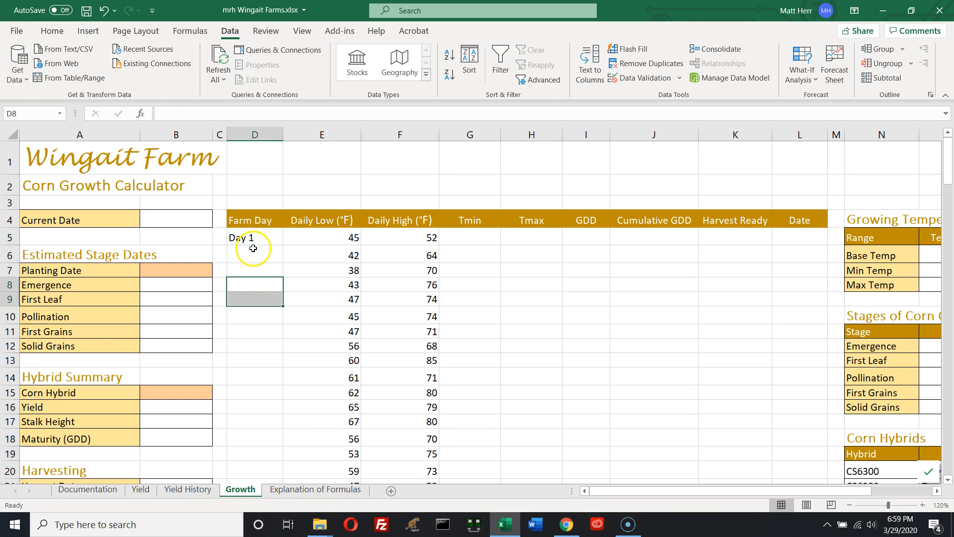
left_click(305, 282)
left_click(251, 239)
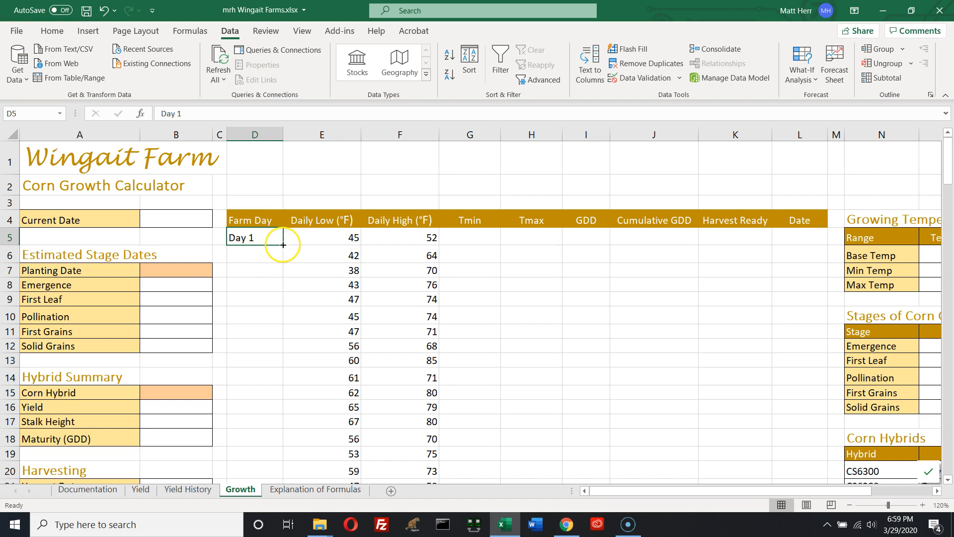
left_click_drag(283, 245, 282, 339)
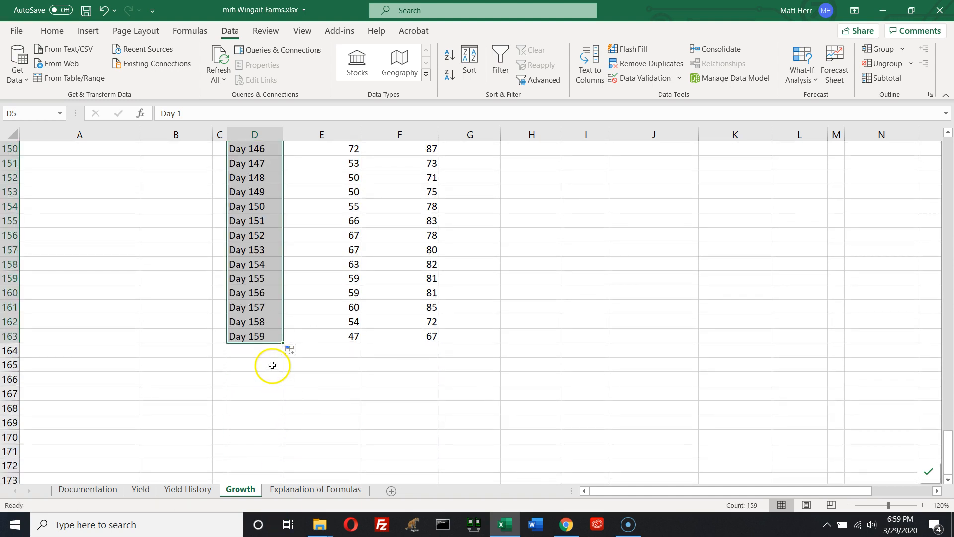
key("ctrl+z")
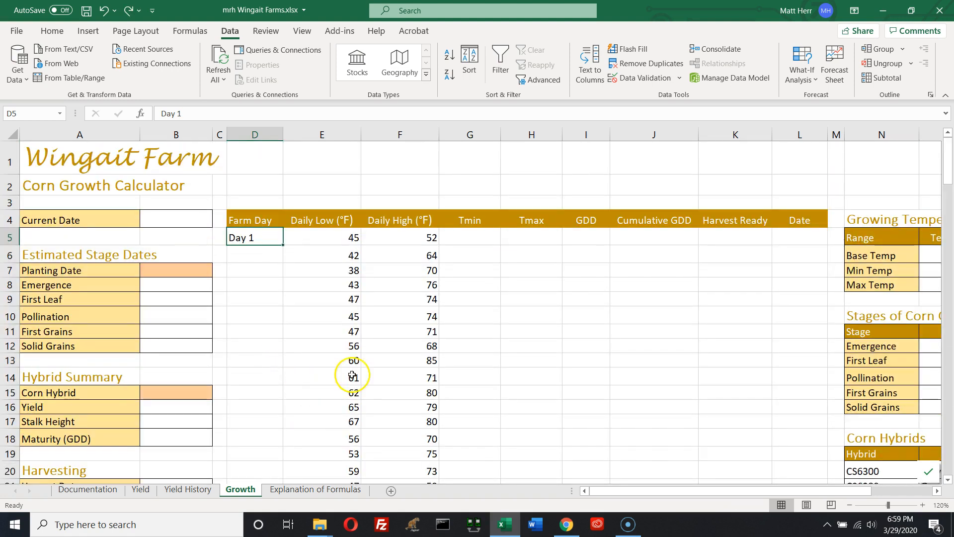
Fill the Farm Day series down the column to the end of the temperature data
double_click(283, 245)
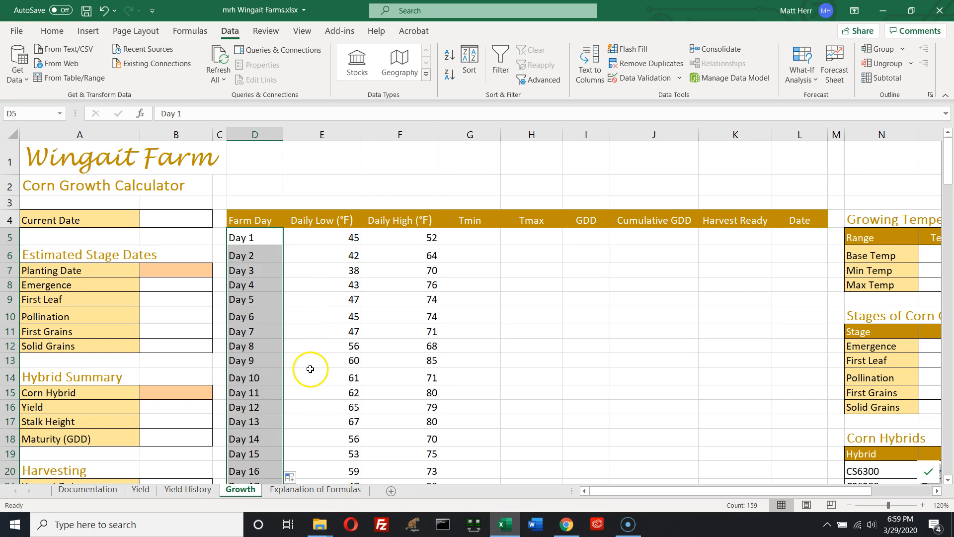
scroll(308, 370, "down", 16)
scroll(308, 370, "down", 20)
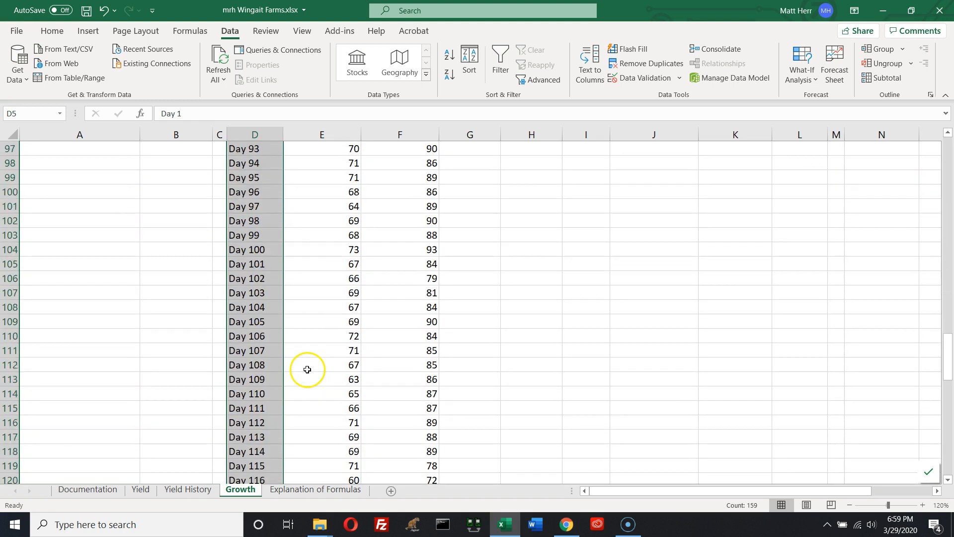
scroll(307, 369, "down", 7)
scroll(307, 369, "up", 1)
scroll(307, 368, "down", 6)
scroll(304, 368, "up", 8)
scroll(304, 368, "up", 20)
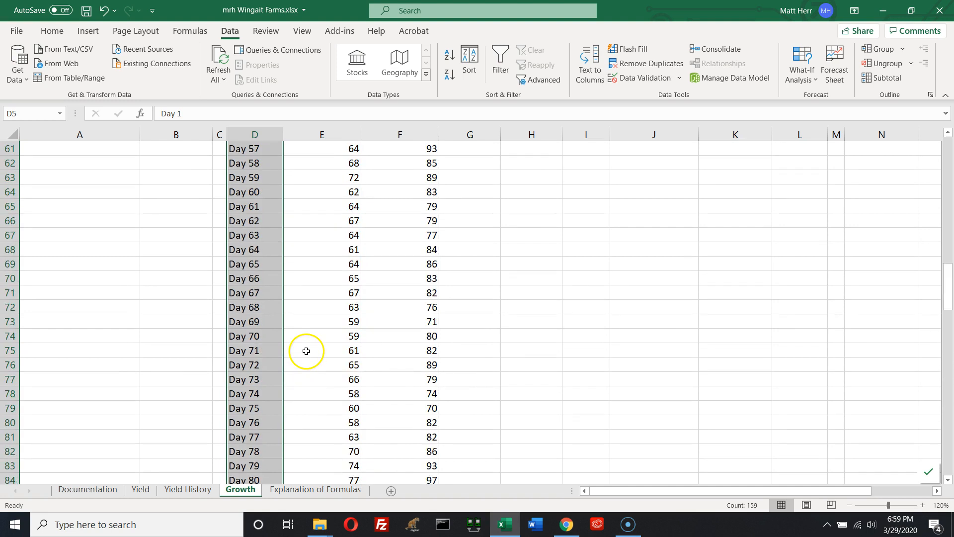
Enter 4/15/2017 as the Planting Date
left_click(330, 257)
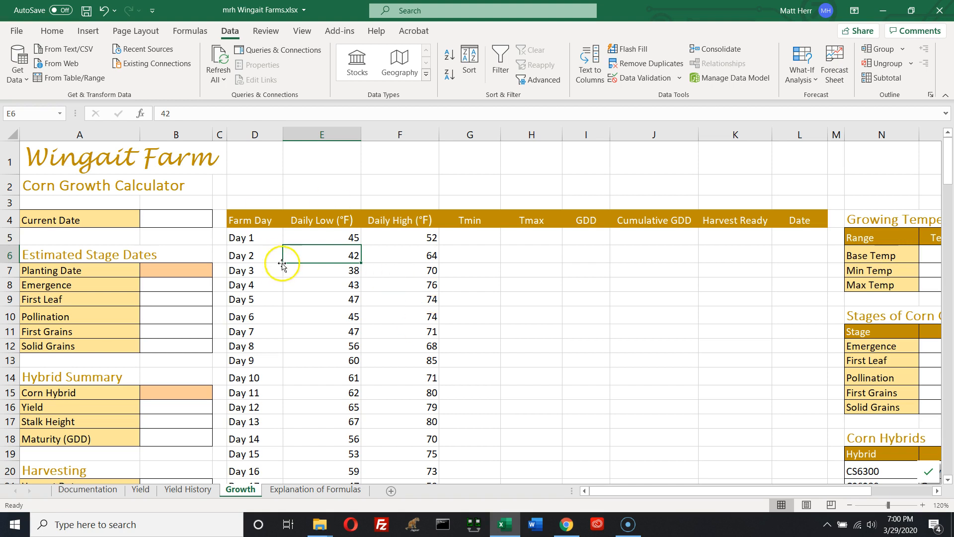
left_click(176, 271)
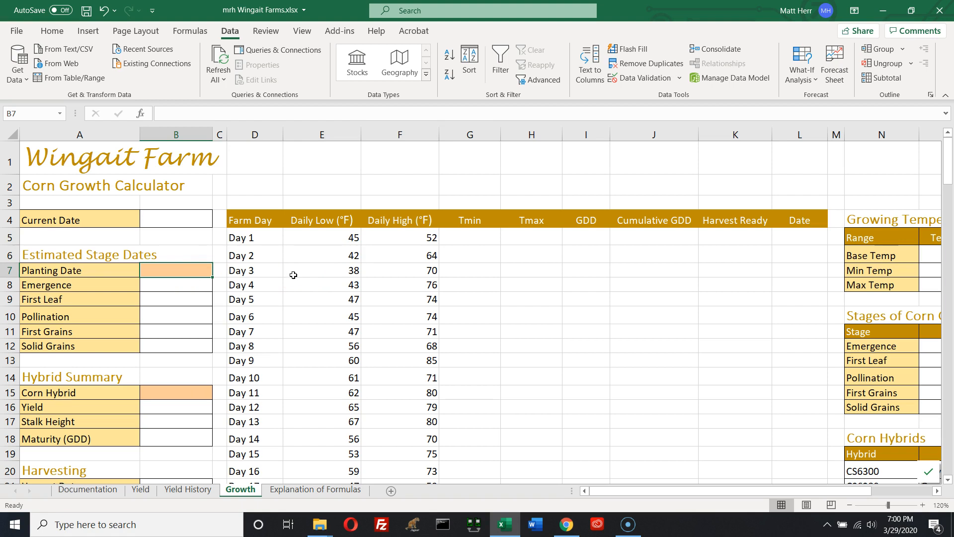
type("4/15/2")
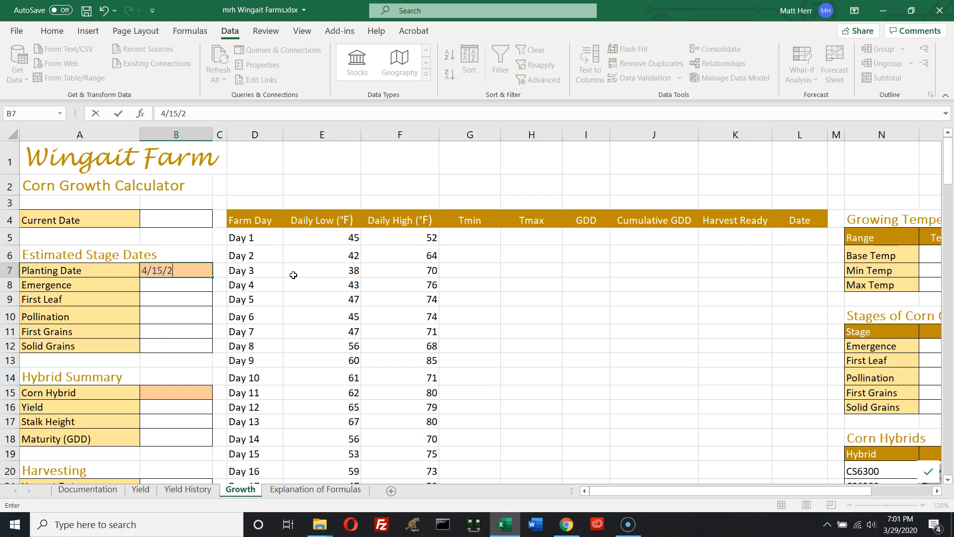
type("020")
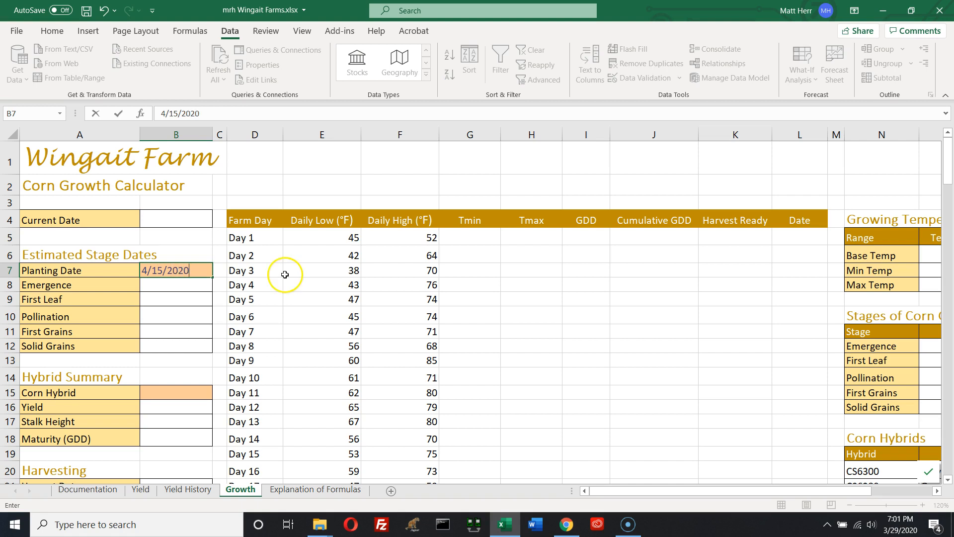
key("BackSpace")
key("BackSpace")
type("17")
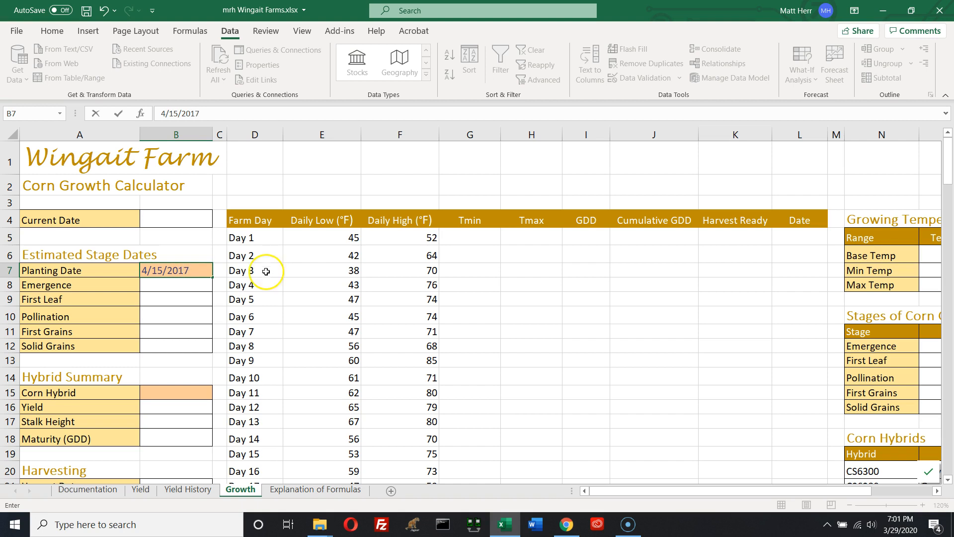
left_click(175, 301)
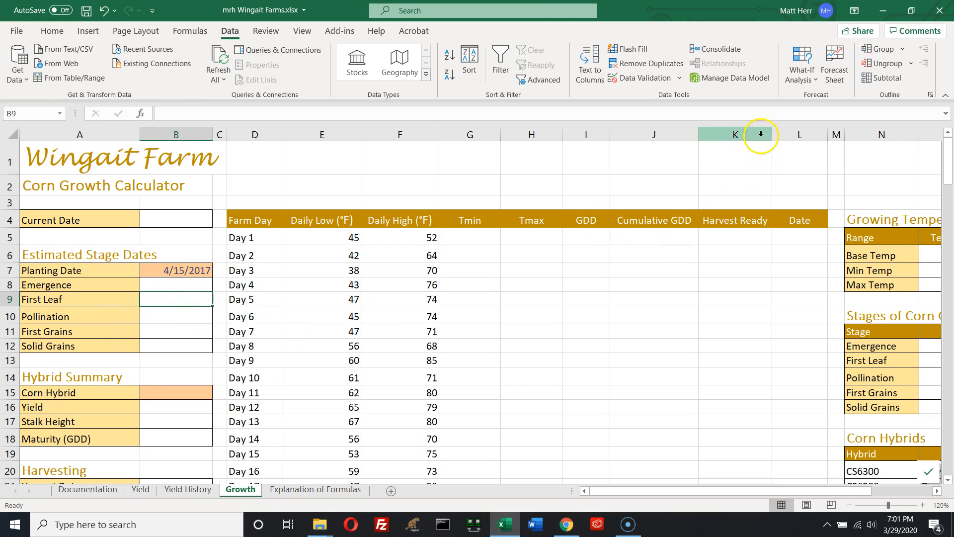
Set the first Date cell to reference the Planting Date
left_click(790, 238)
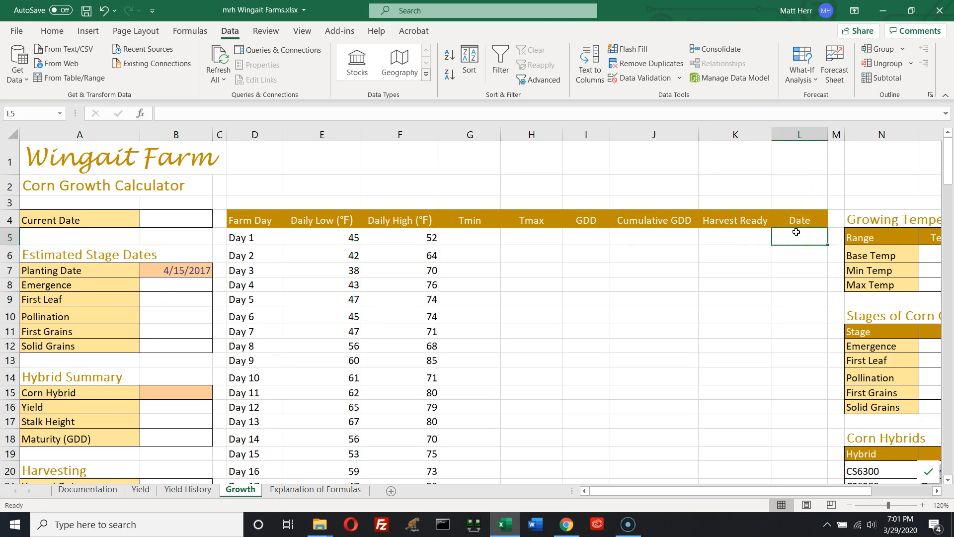
type("=")
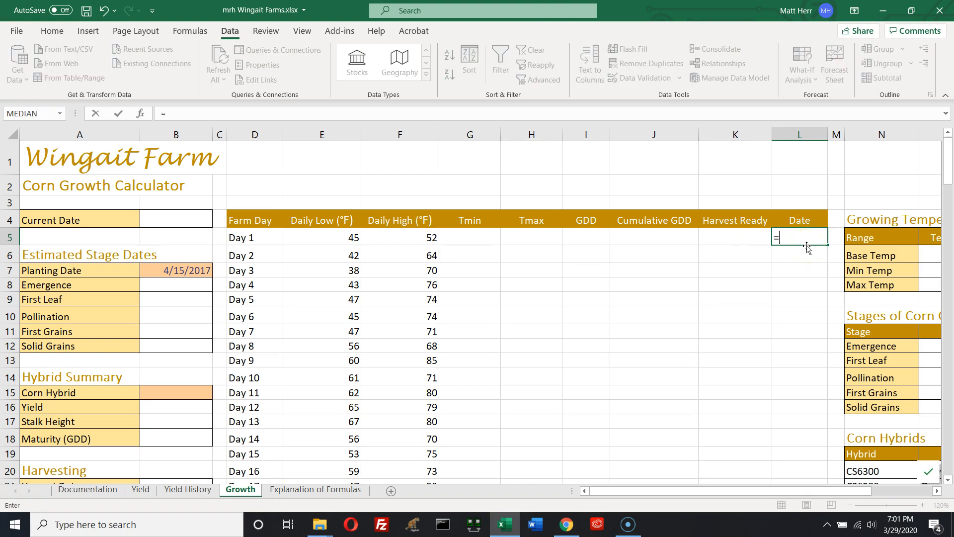
left_click(191, 271)
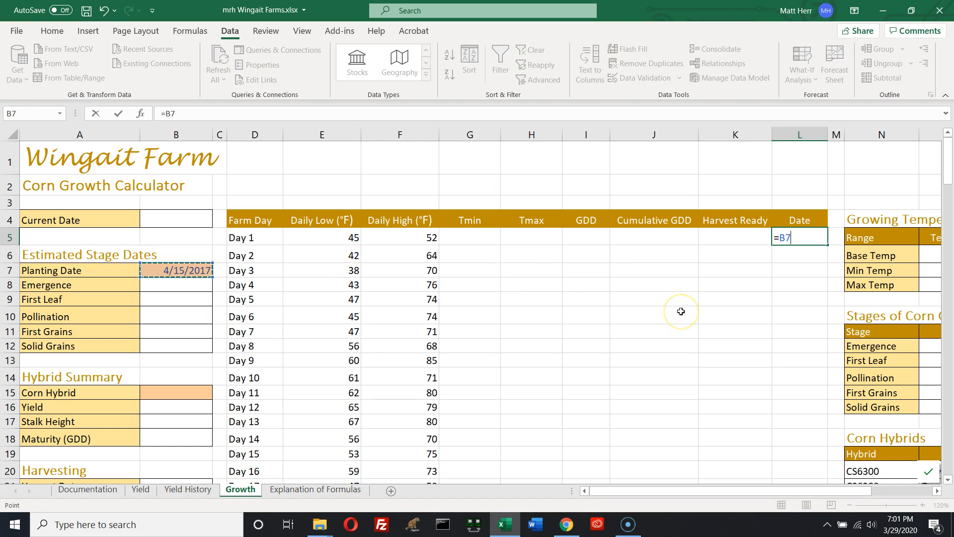
key("Return")
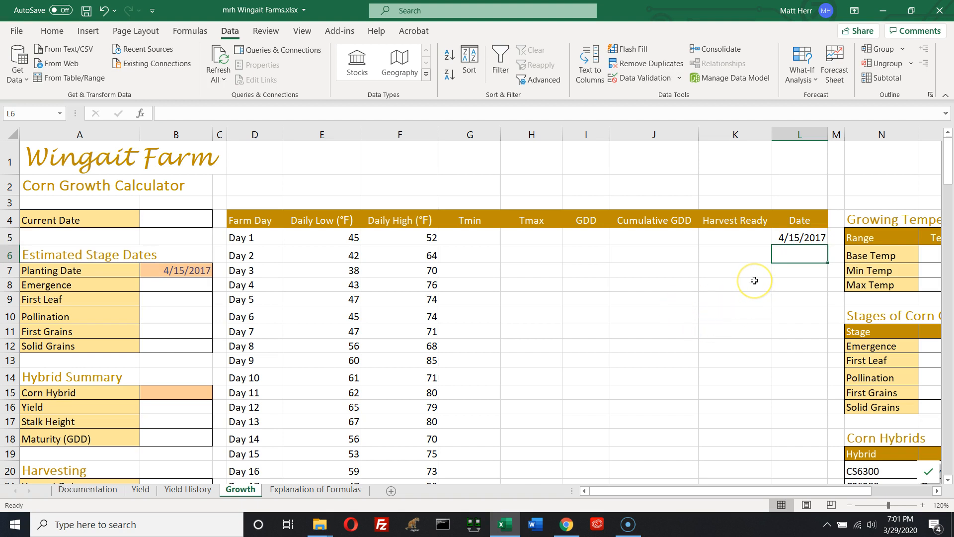
Make the second Date cell equal the previous date plus one with the formula =L5+1
type("=")
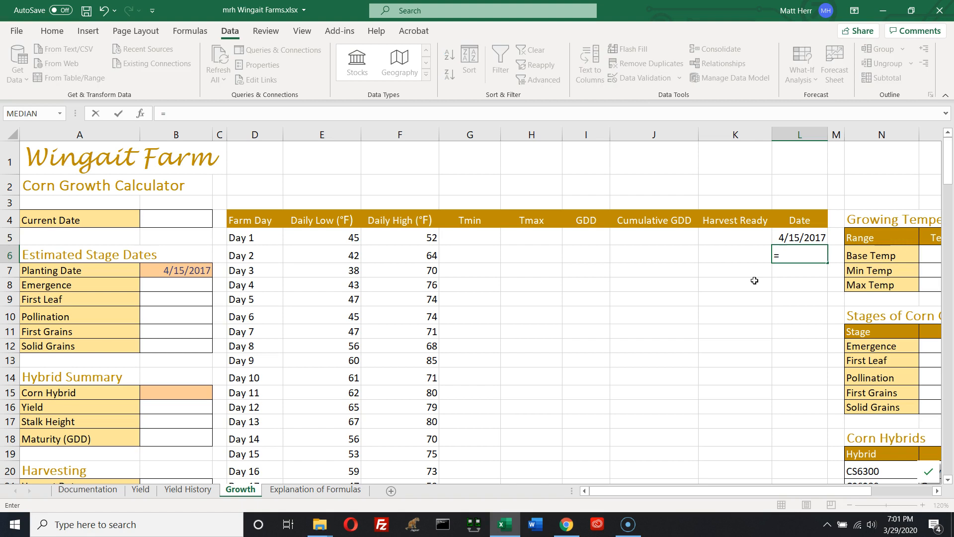
type("L5")
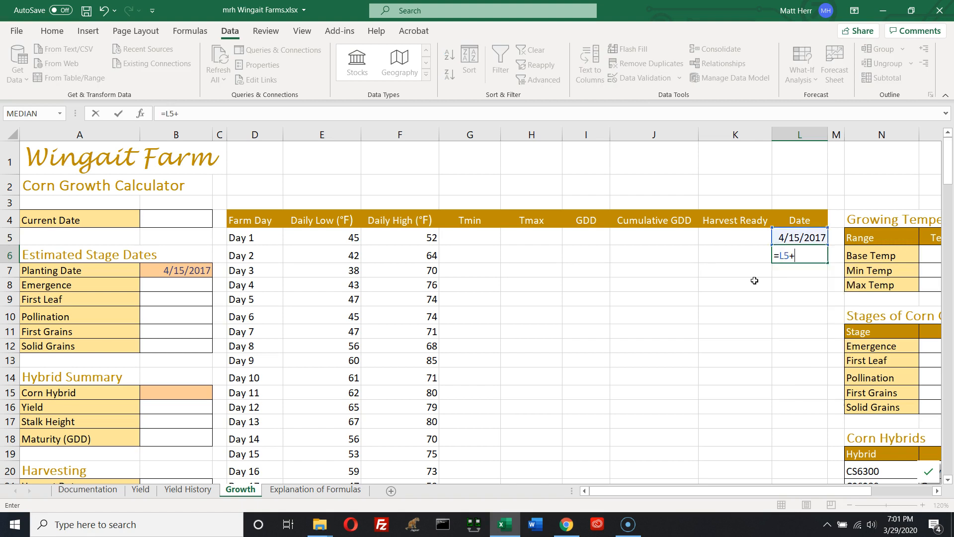
type("+1")
key("Return")
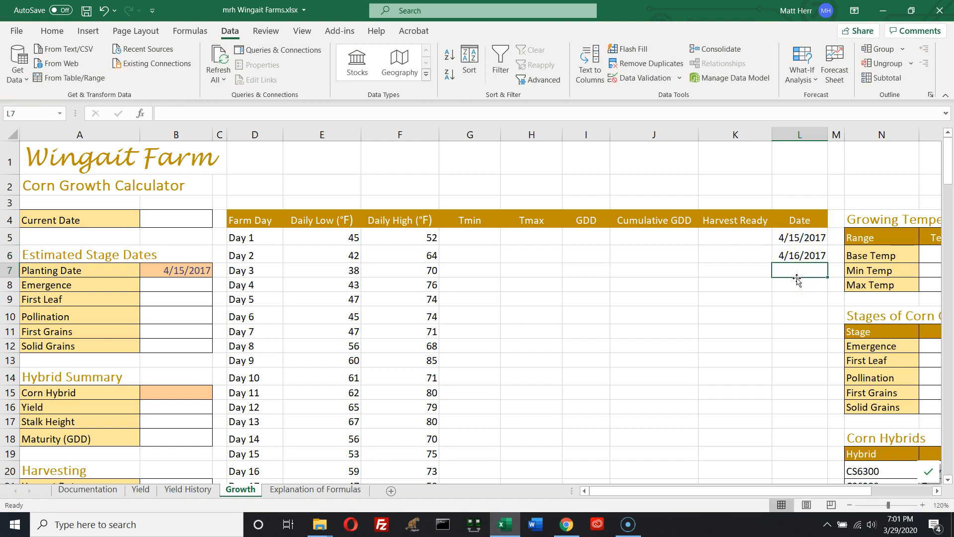
Fill the date formula down the Date column to the last farm day
left_click(825, 260)
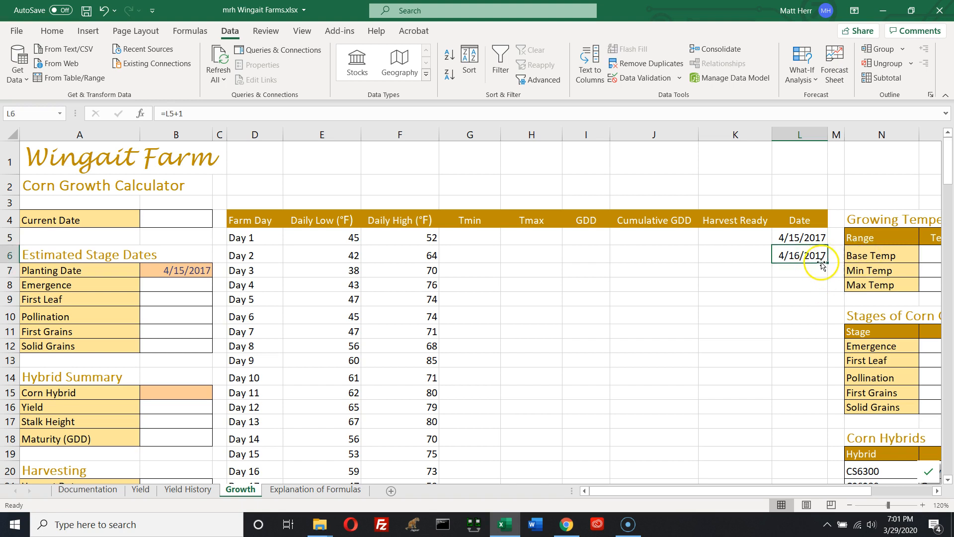
left_click_drag(828, 263, 828, 263)
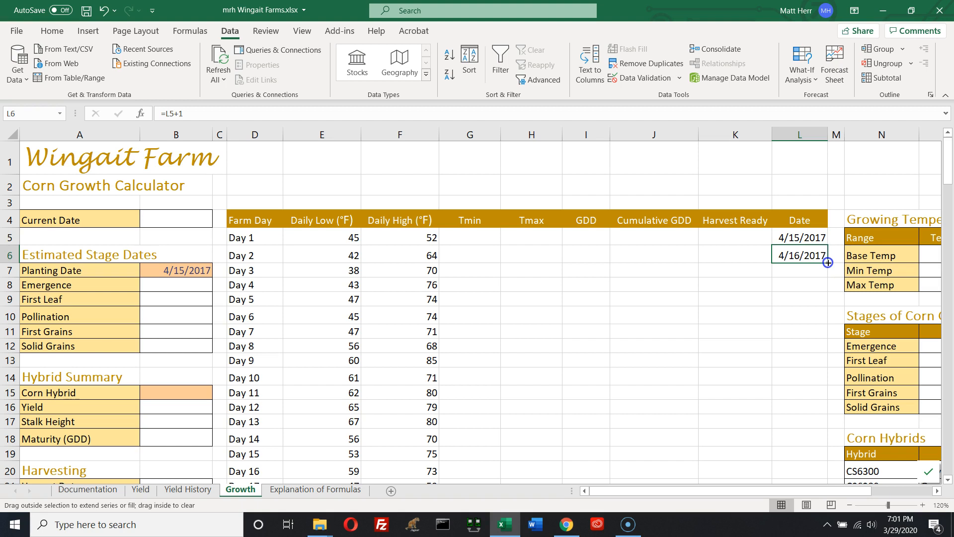
double_click(828, 262)
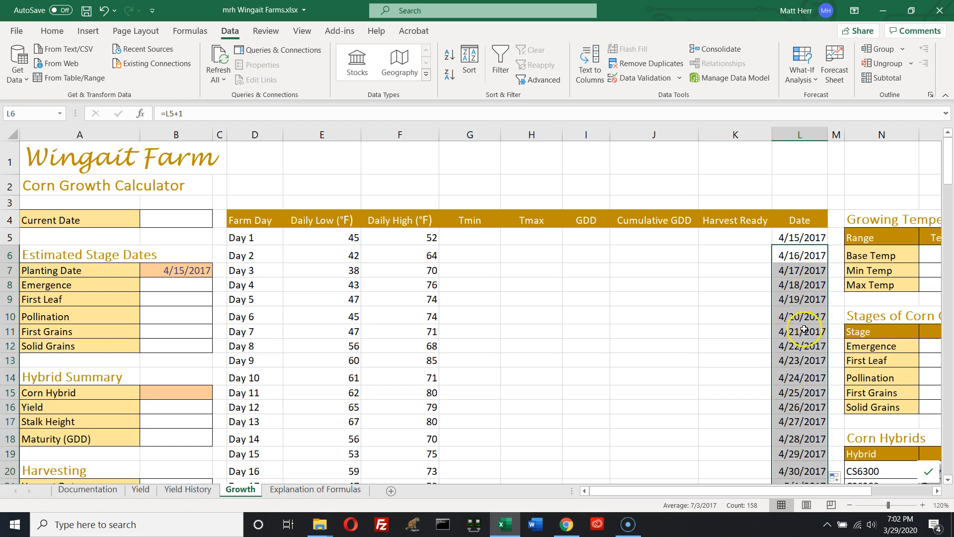
scroll(805, 333, "down", 12)
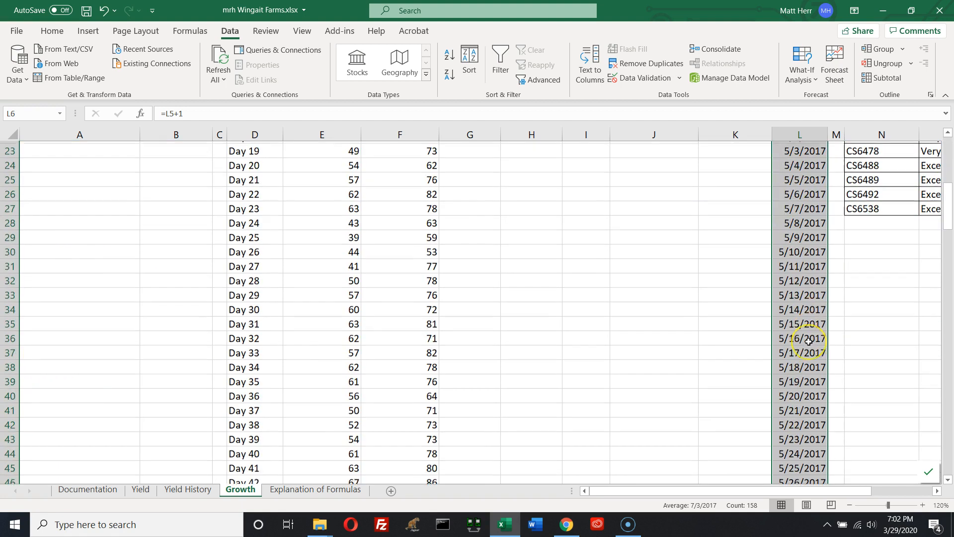
scroll(808, 342, "down", 6)
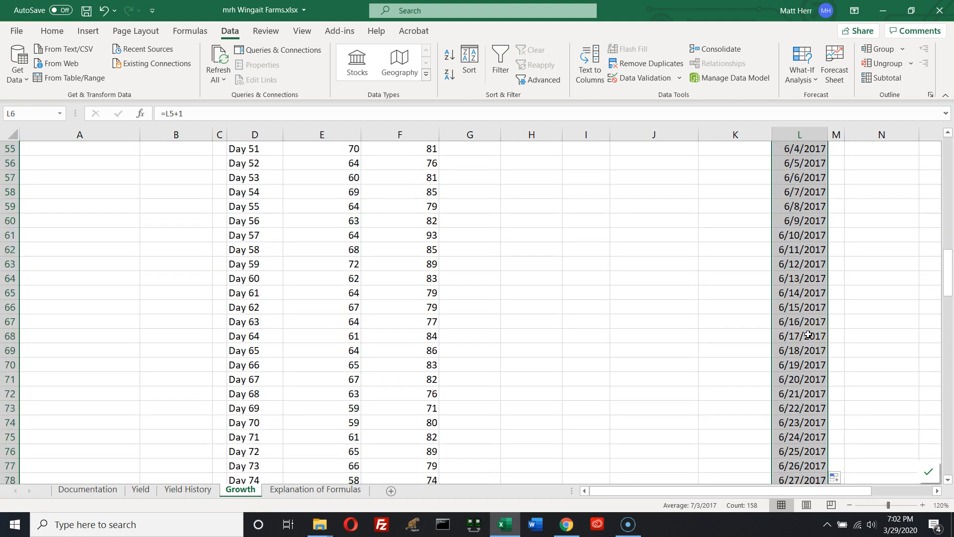
scroll(809, 335, "down", 2)
scroll(808, 336, "down", 10)
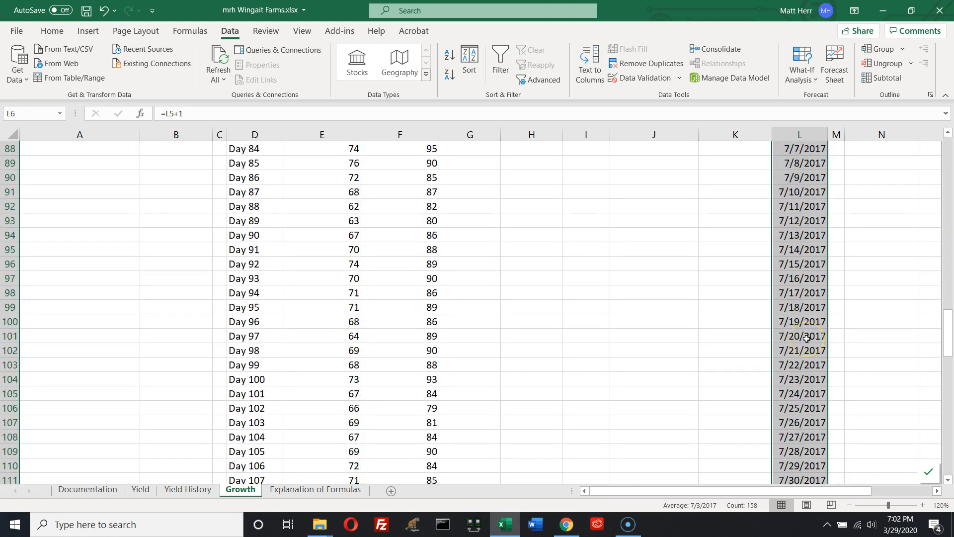
scroll(806, 337, "down", 17)
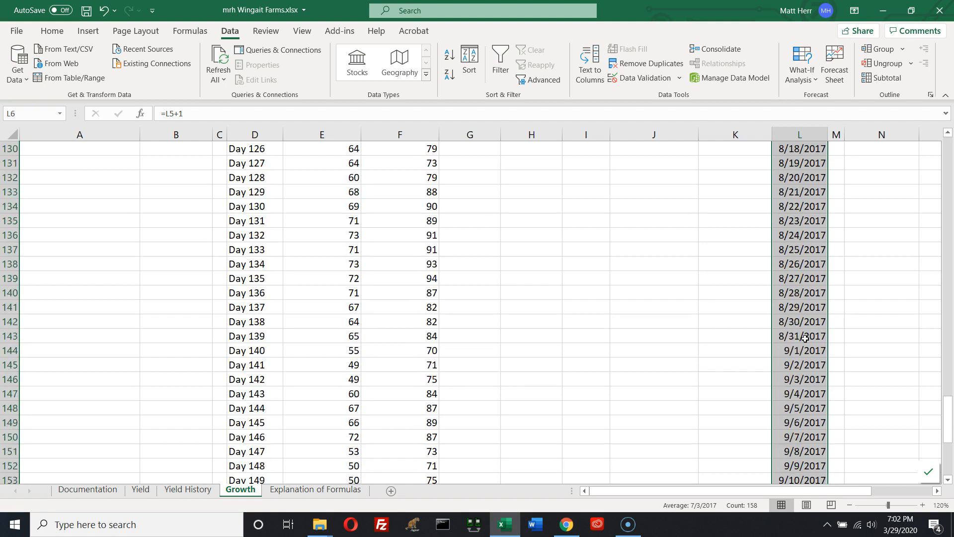
scroll(805, 339, "down", 2)
scroll(802, 337, "up", 20)
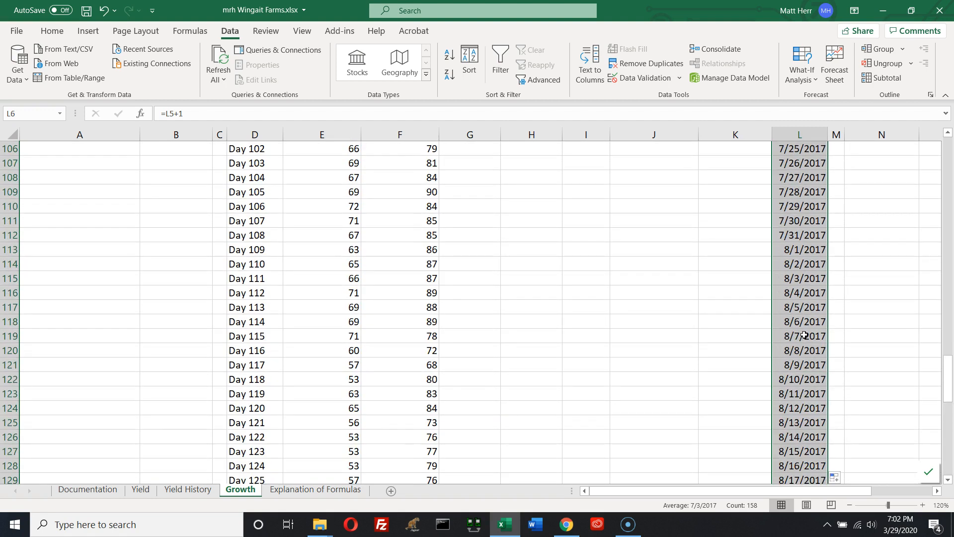
scroll(801, 336, "up", 20)
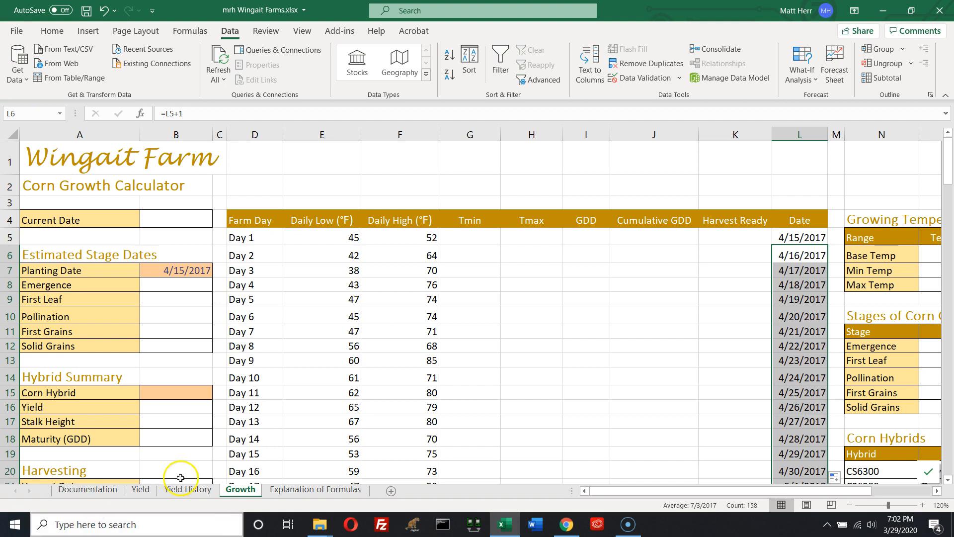
Change the Planting Date to 4/25/2017
left_click(172, 273)
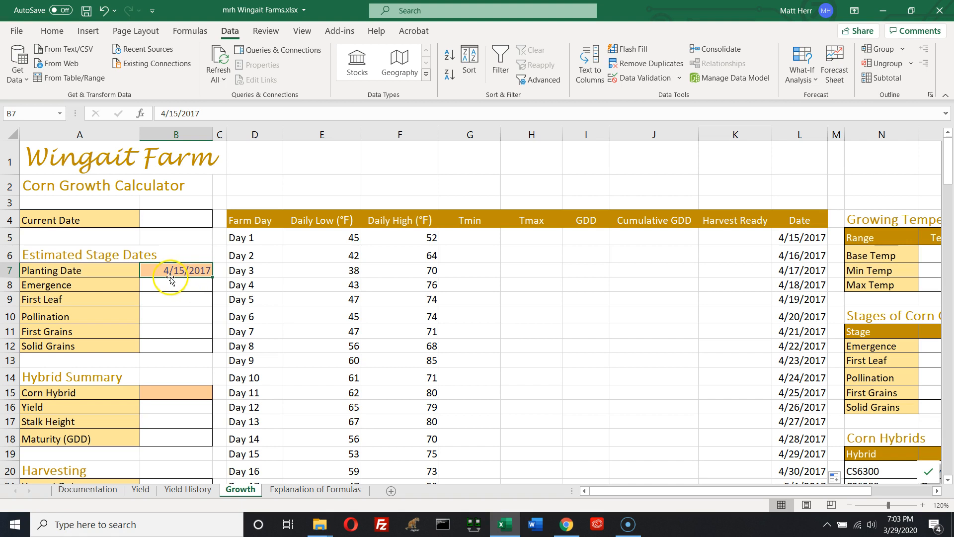
double_click(179, 270)
key("BackSpace")
type("2")
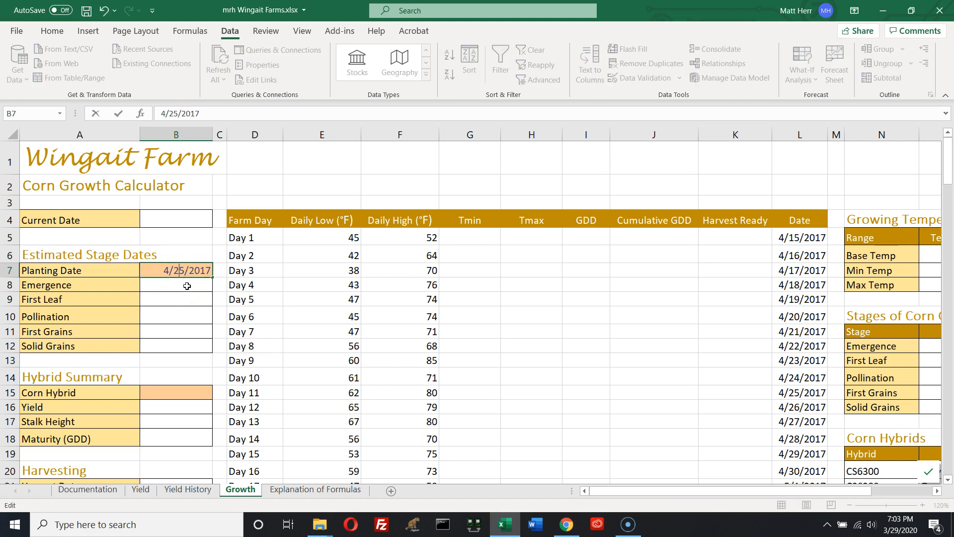
key("Return")
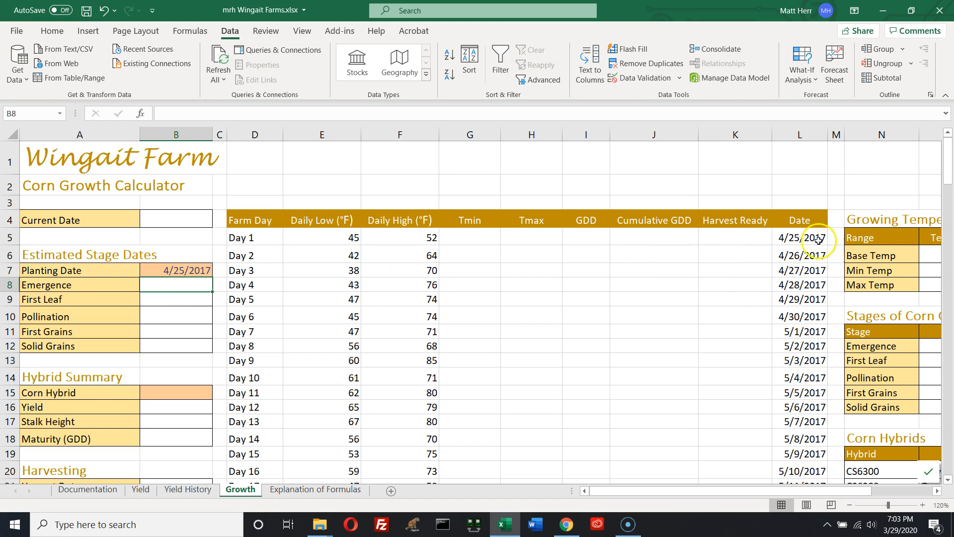
left_click_drag(806, 239, 802, 423)
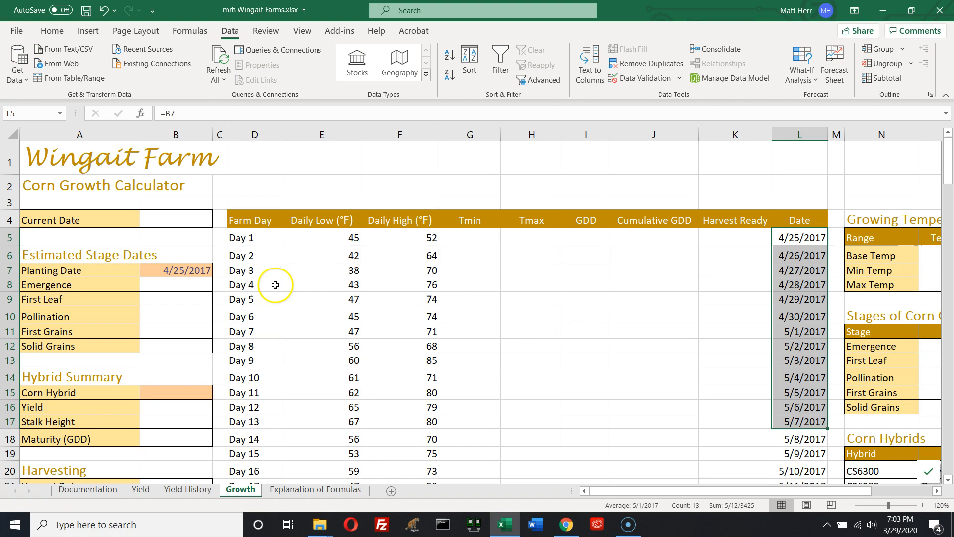
key("ctrl+z")
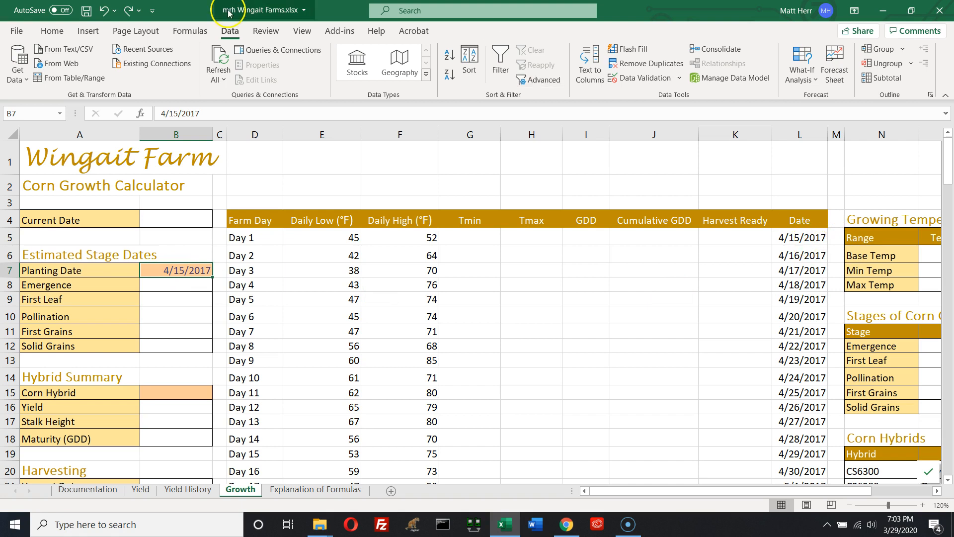
left_click(127, 10)
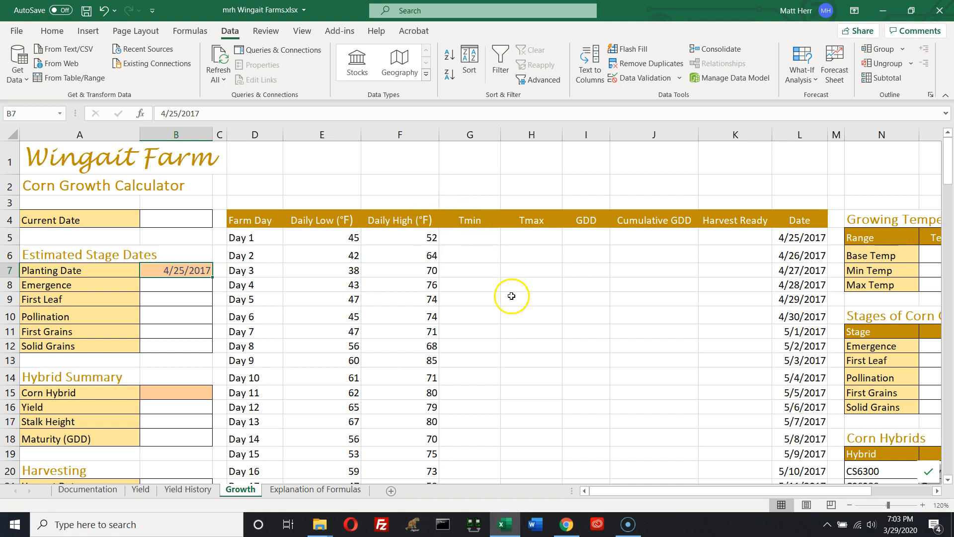
Set the Emergence date to the Planting Date plus the Emergence day count with =B7+O12
left_click(183, 286)
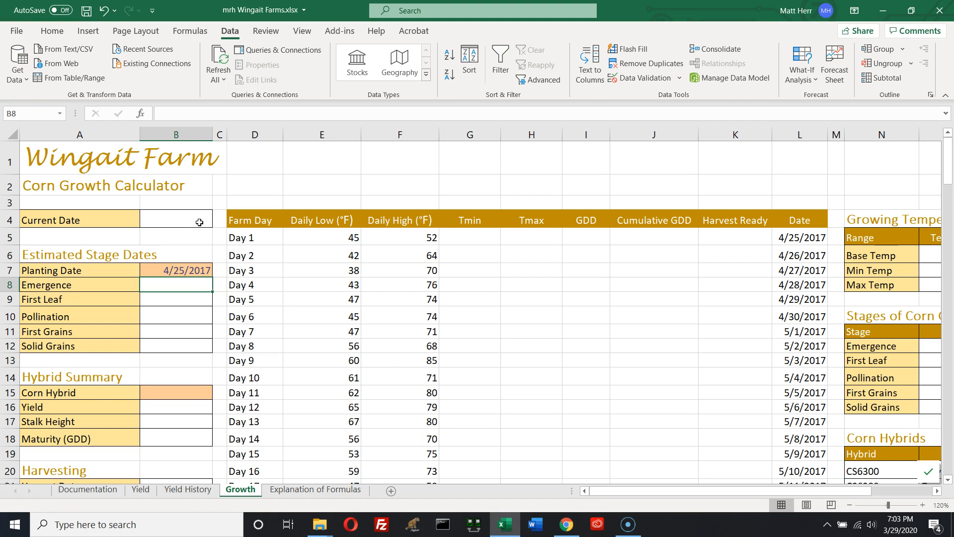
type("=b")
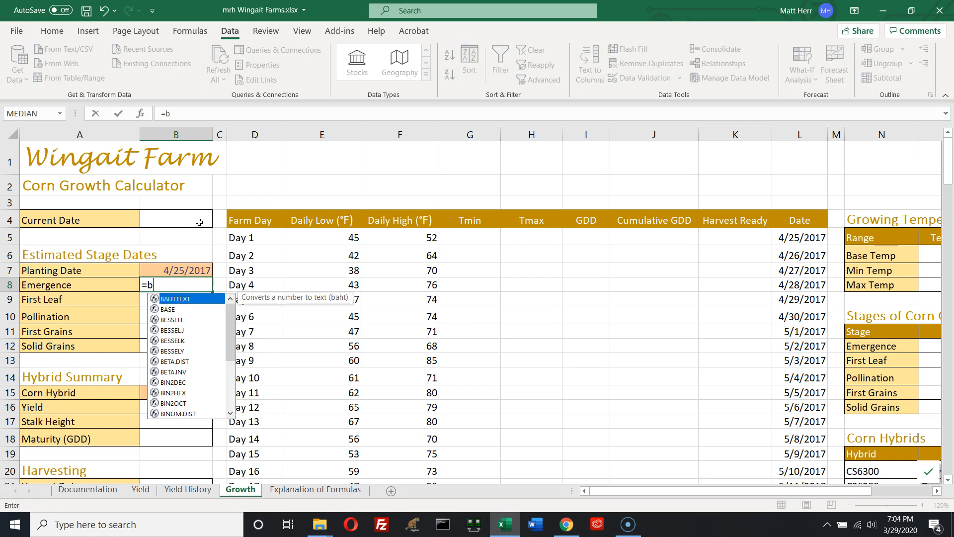
type("7")
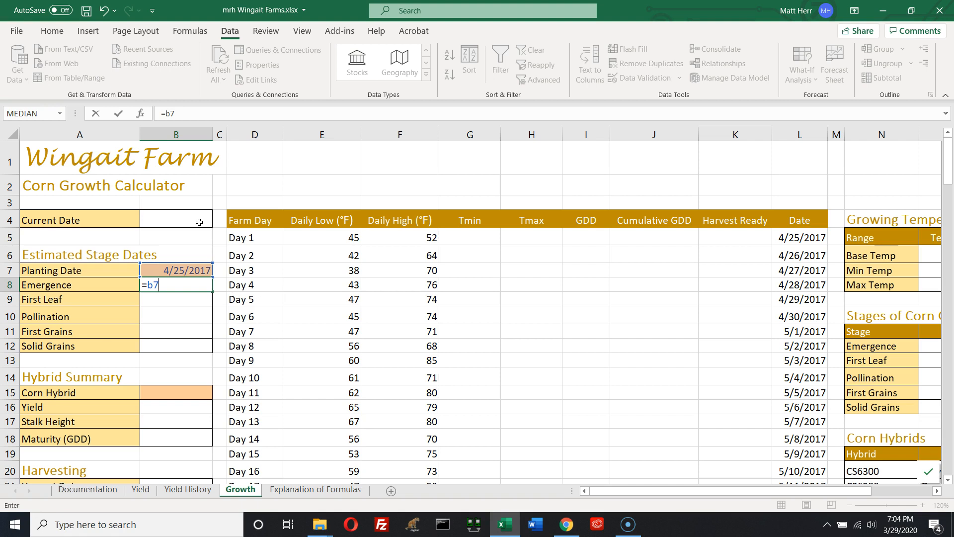
type("+O")
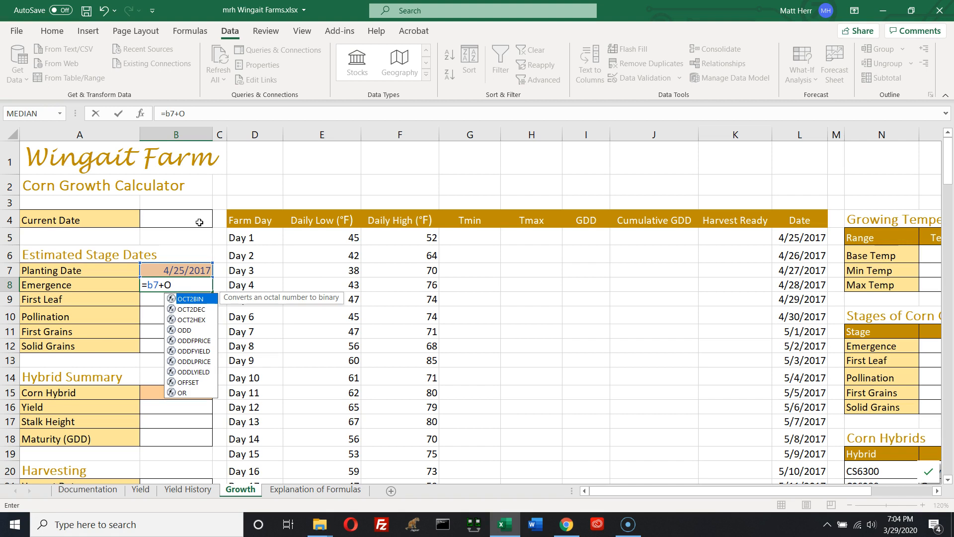
type("12")
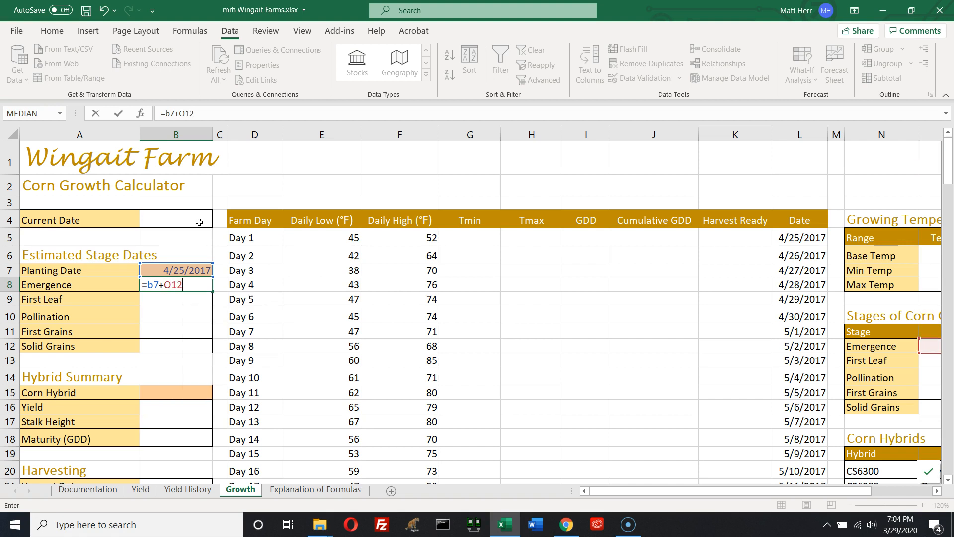
key("Return")
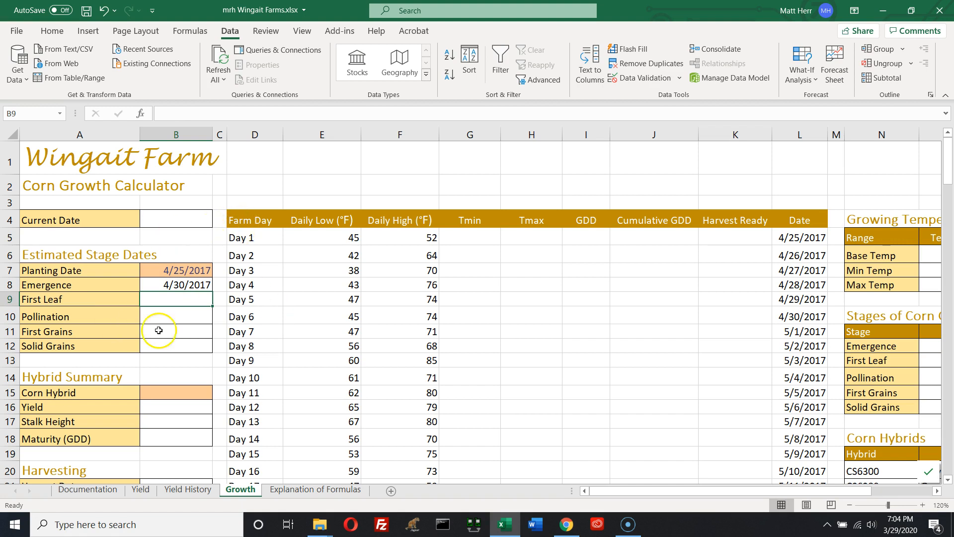
Fill the Emergence formula down through the Solid Grains stage date
left_click(196, 284)
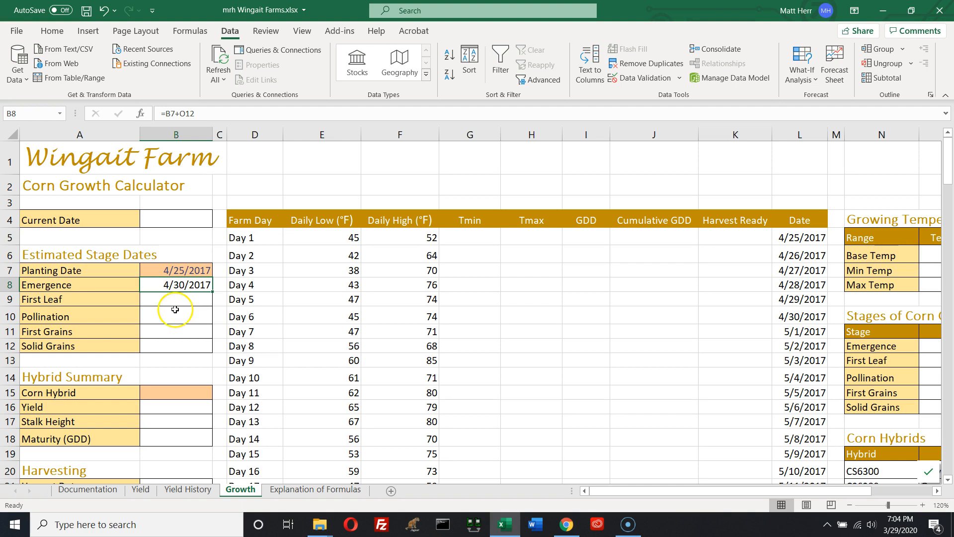
left_click_drag(642, 493, 721, 492)
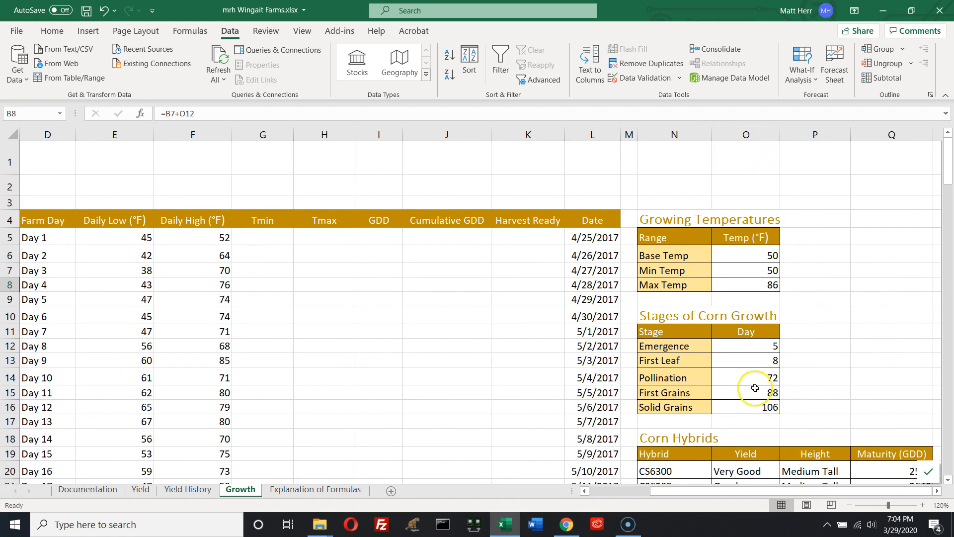
left_click(738, 346)
left_click_drag(708, 495, 646, 493)
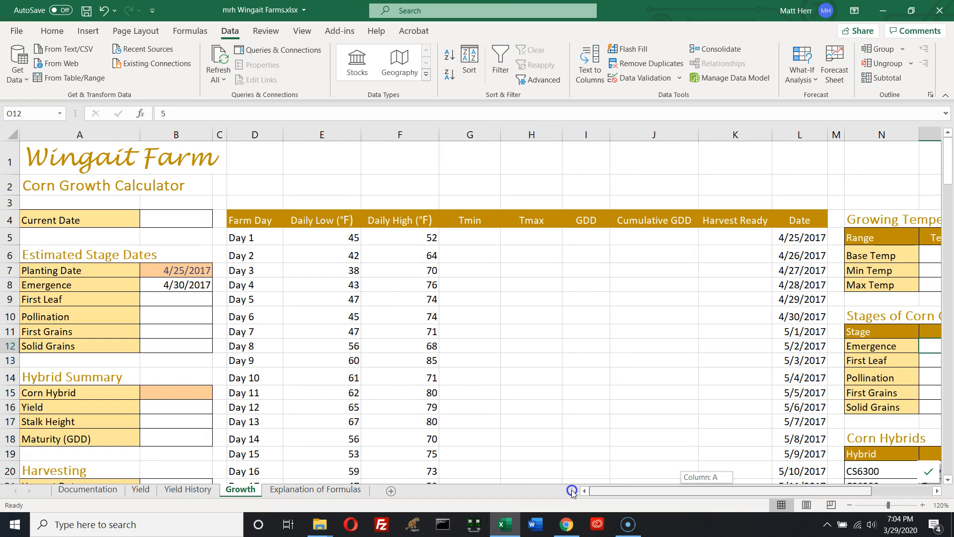
left_click(169, 285)
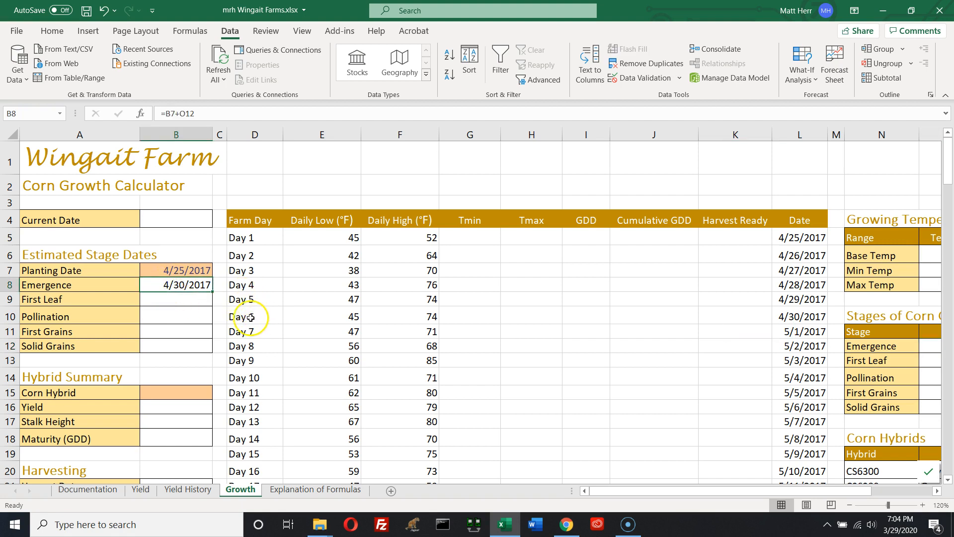
left_click_drag(212, 292, 205, 348)
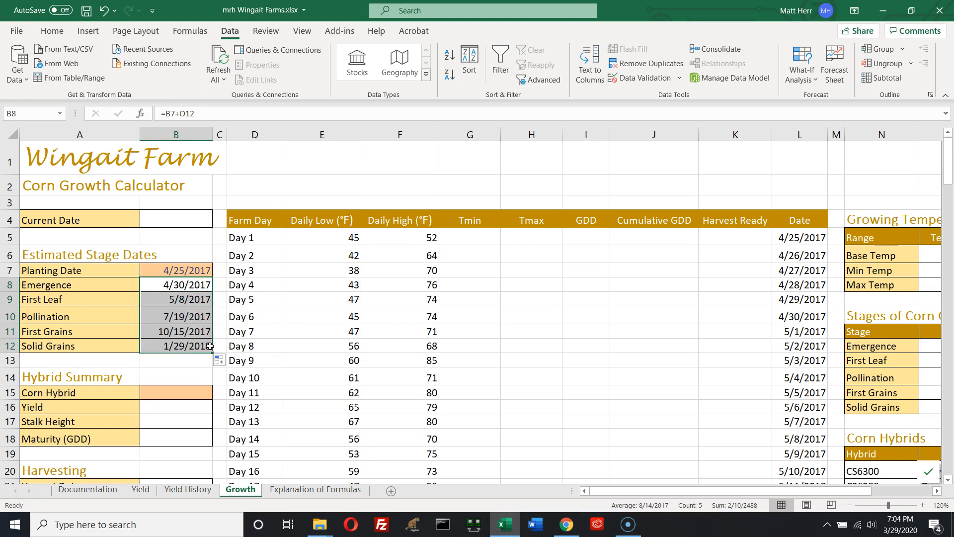
Inspect the stage-date formulas and the Stages of Corn Growth day counts they reference
key("ctrl+grave")
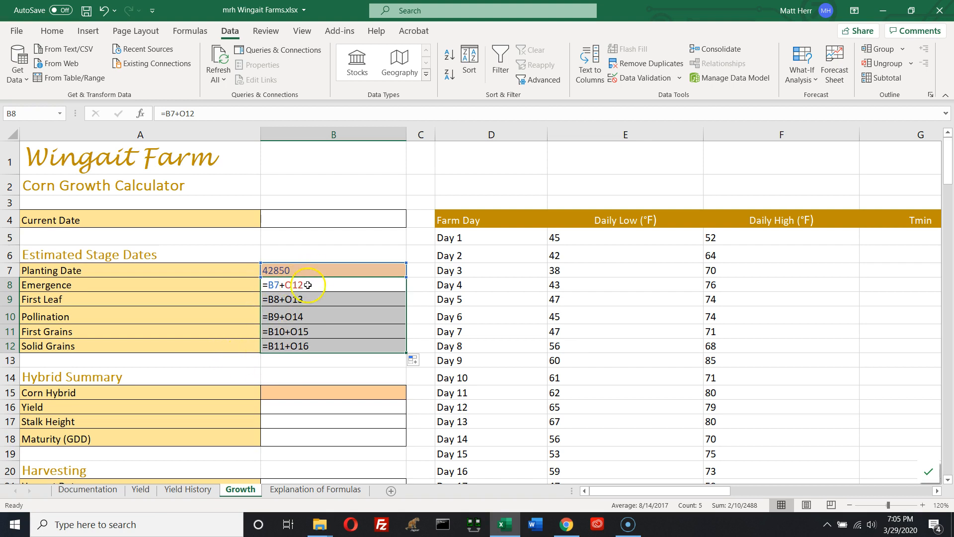
key("ctrl+grave")
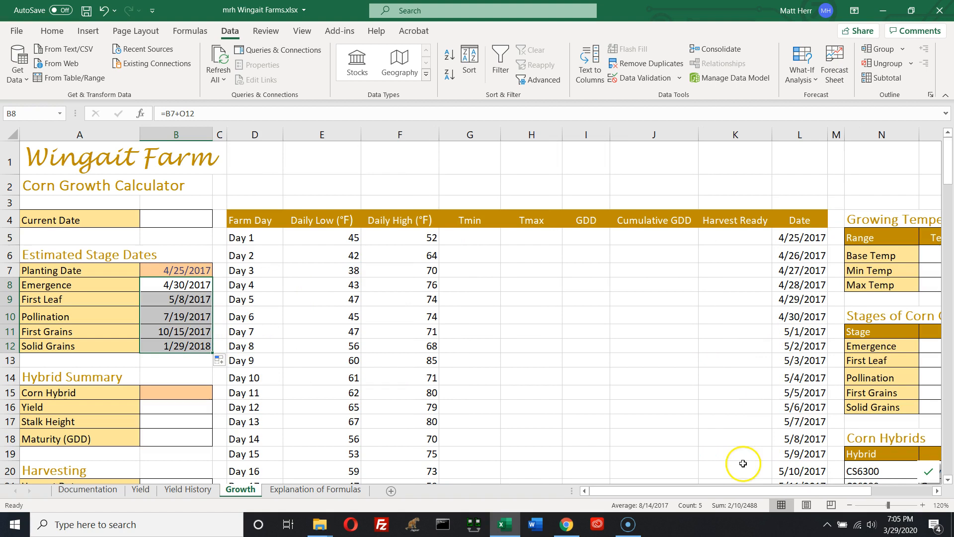
left_click_drag(716, 486, 765, 486)
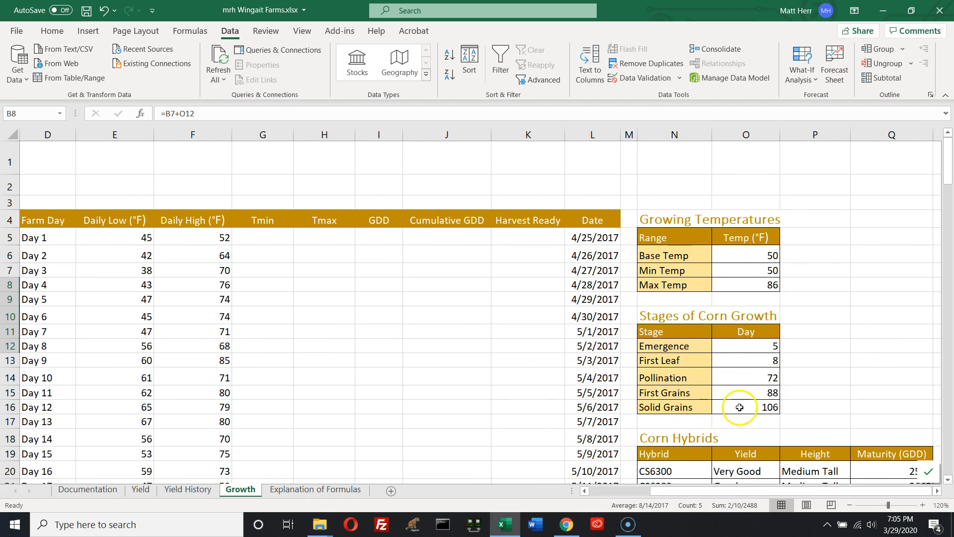
left_click_drag(673, 494, 559, 491)
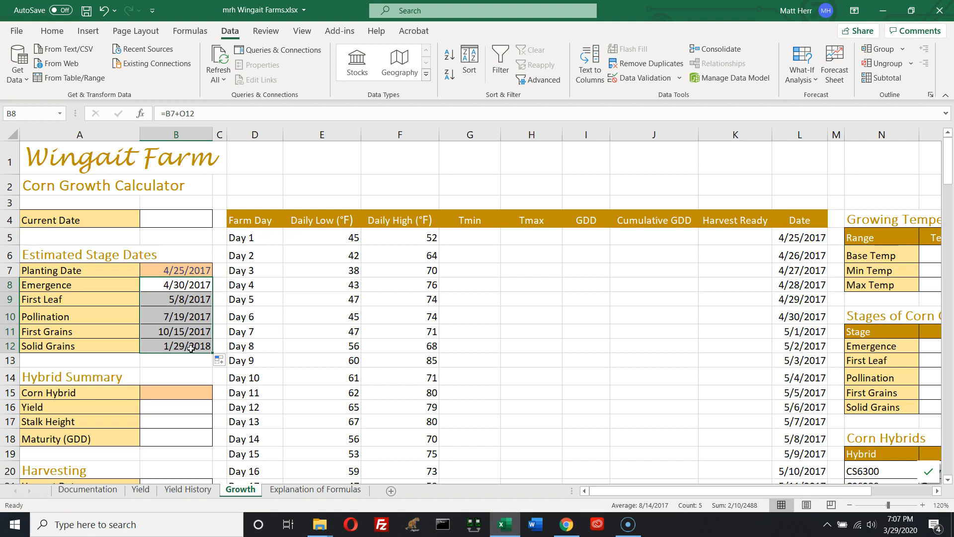
left_click(193, 282)
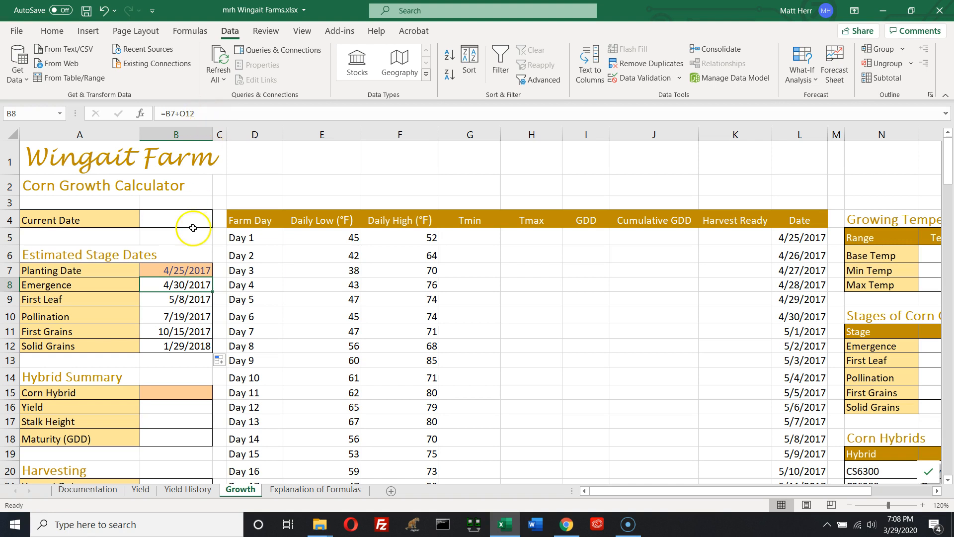
Make the Planting Date reference absolute in the Emergence formula (=$B$7+O12) and refill it down through Solid Grains
double_click(179, 286)
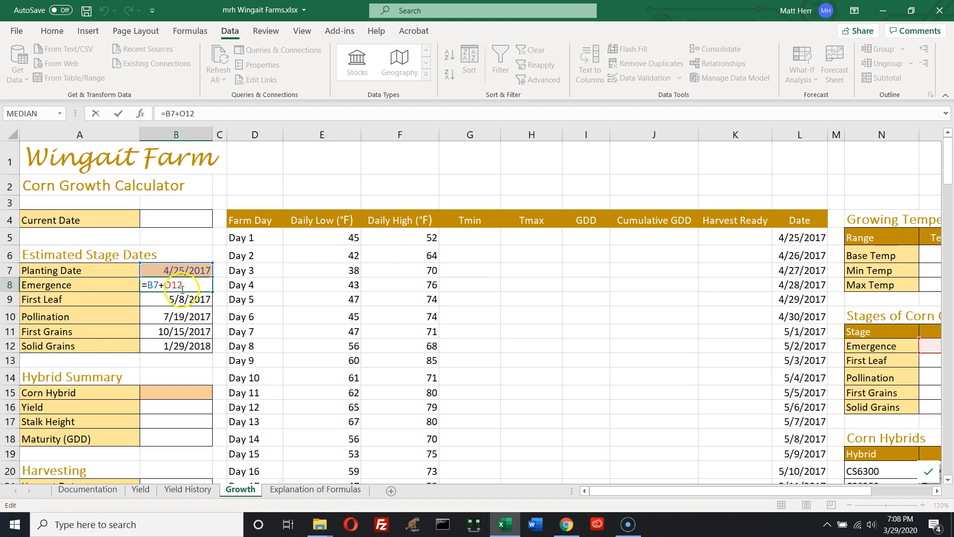
left_click(153, 284)
key("F4")
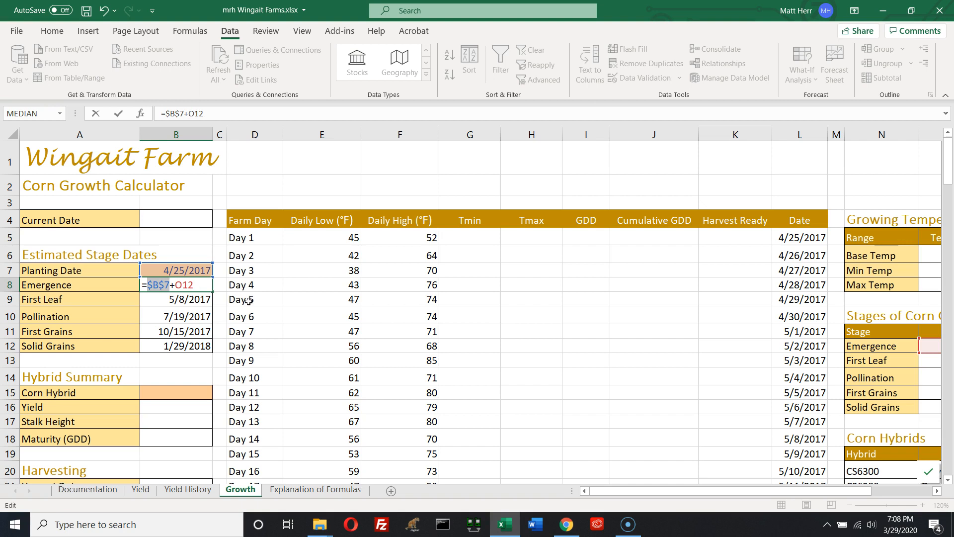
key("F4")
key("F4")
key("F4")
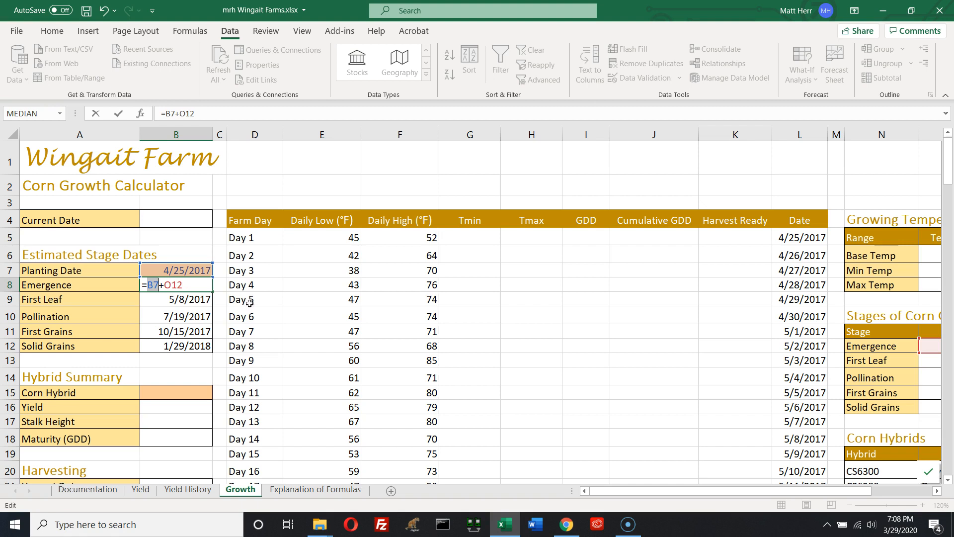
key("F4")
key("F4")
key("F4")
key("F4")
left_click(153, 285)
key("F4")
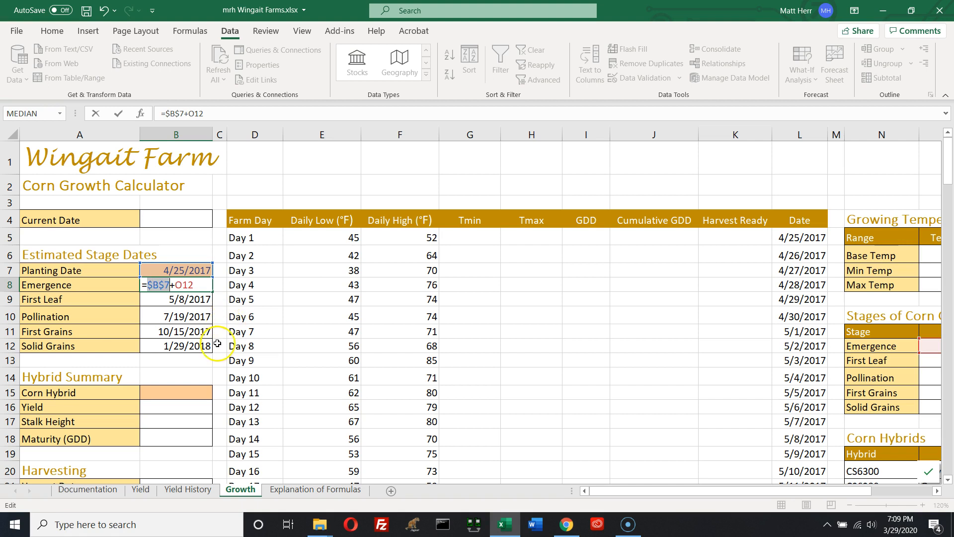
key("Return")
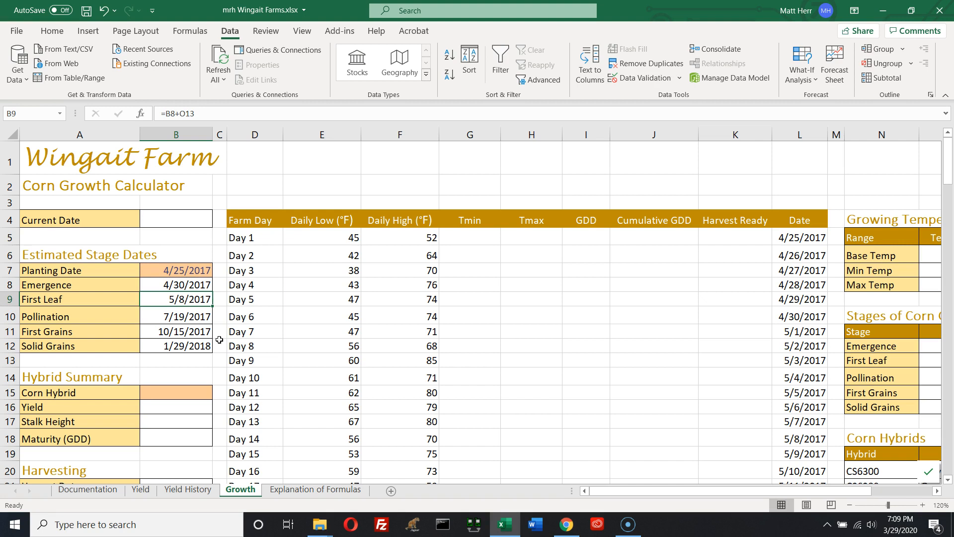
key("Up")
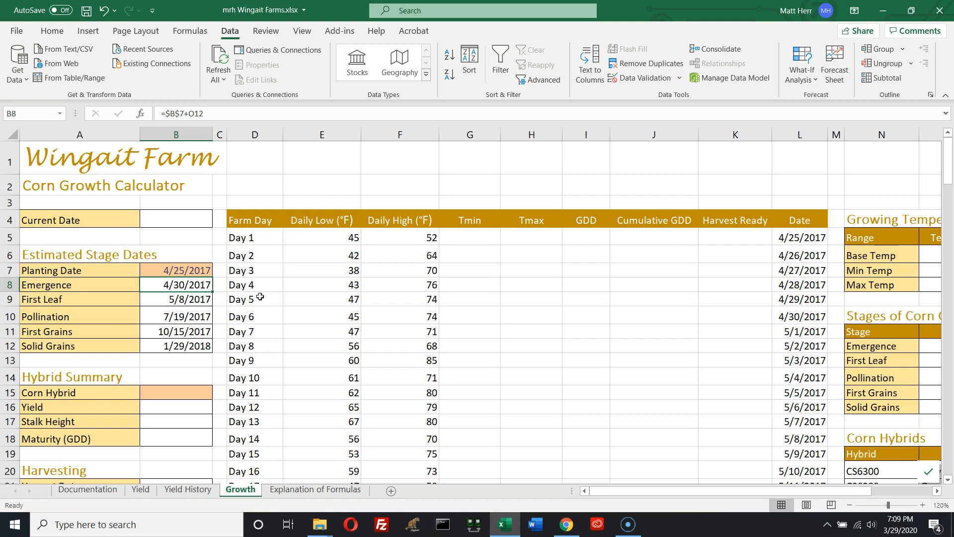
left_click_drag(213, 290, 211, 348)
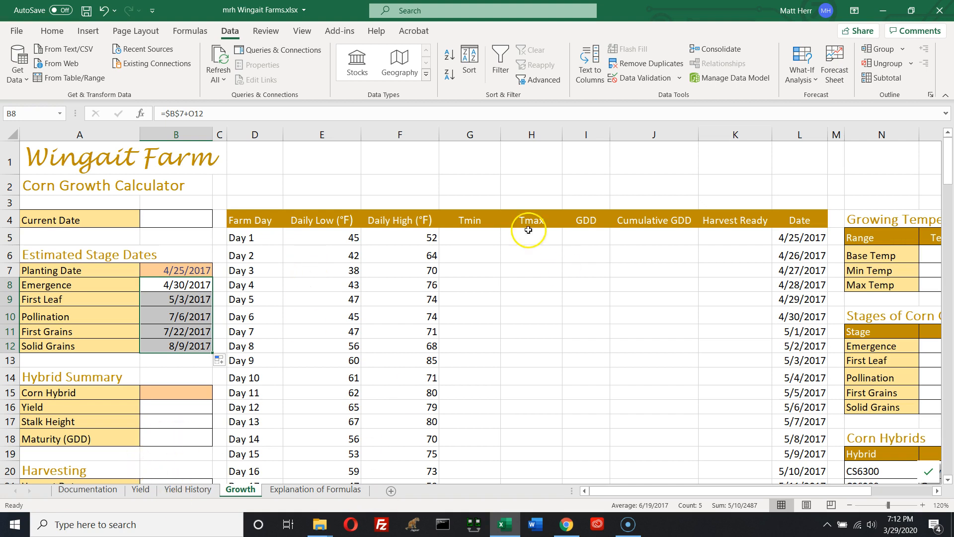
Enter the Day 1 Tmin formula =MAX(E5,$O$7) to limit the daily low by the Min Temp
left_click(469, 236)
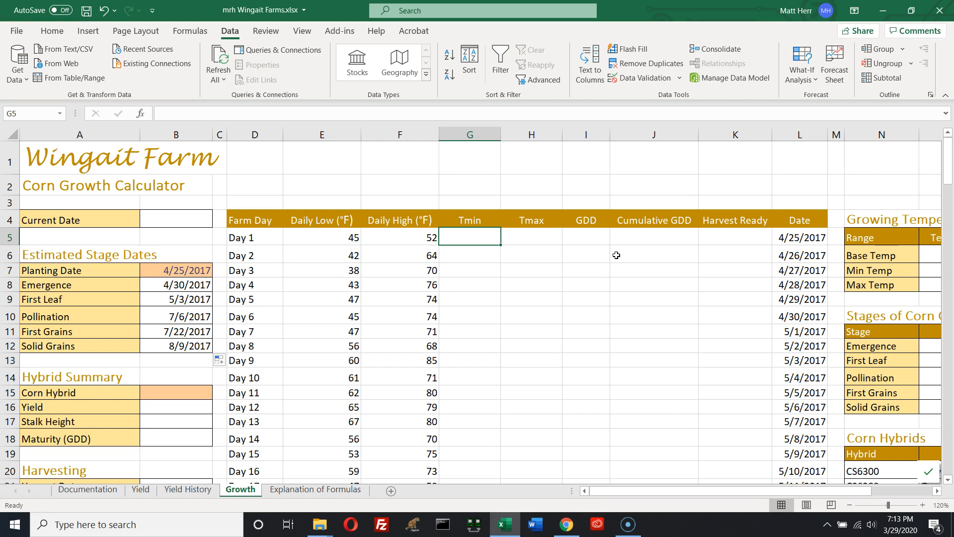
type("=")
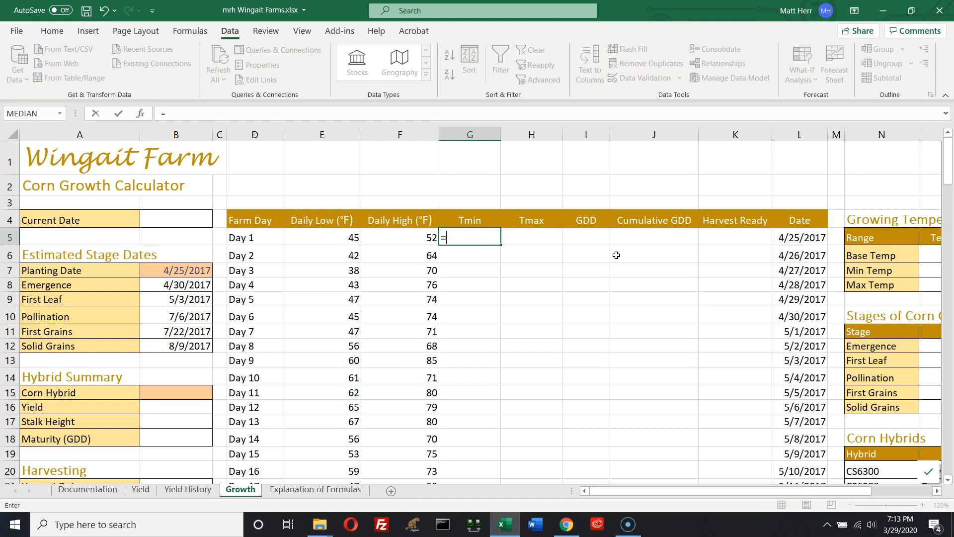
type("M")
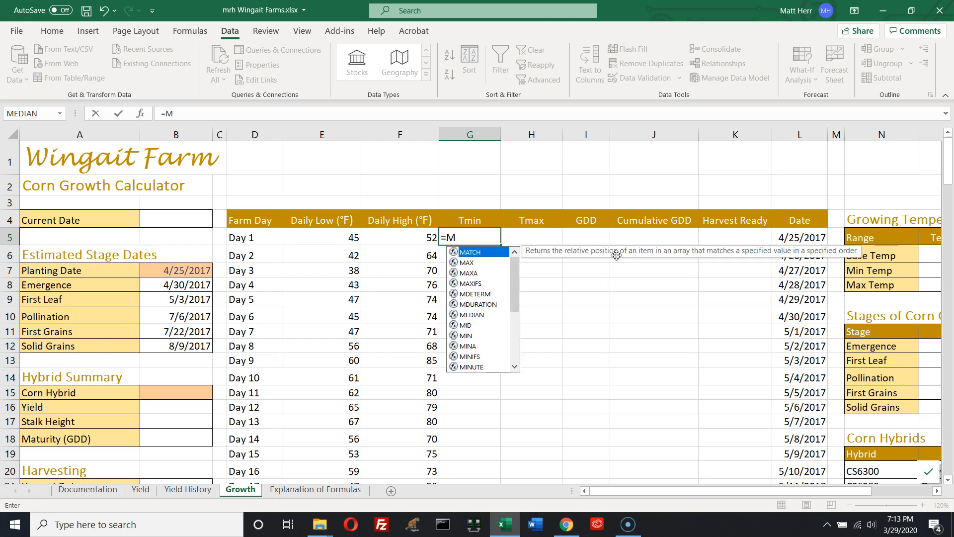
type("AX(")
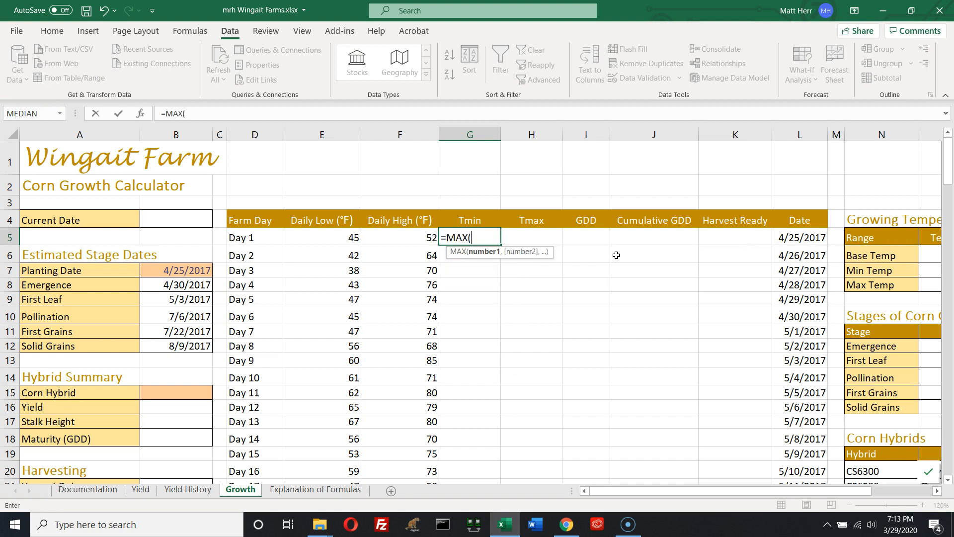
type("E5")
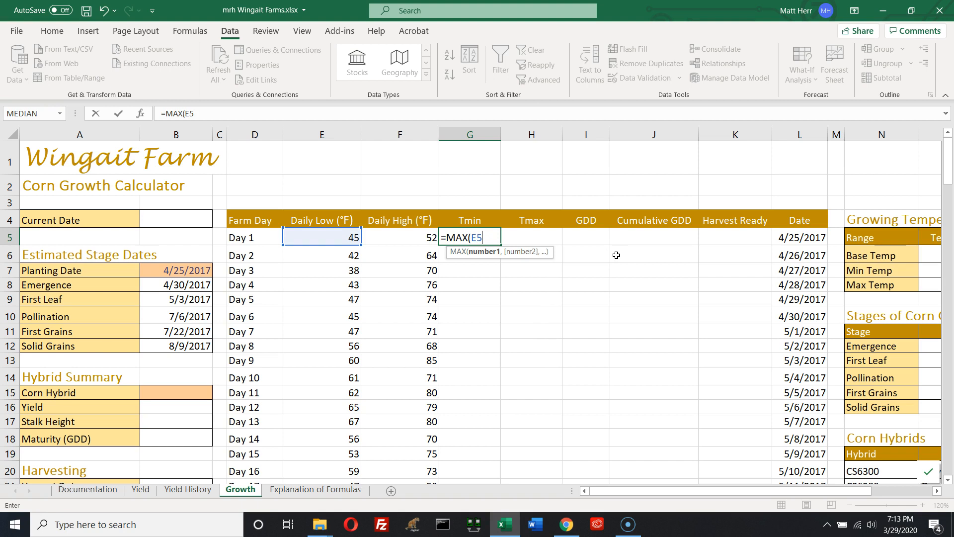
type(",")
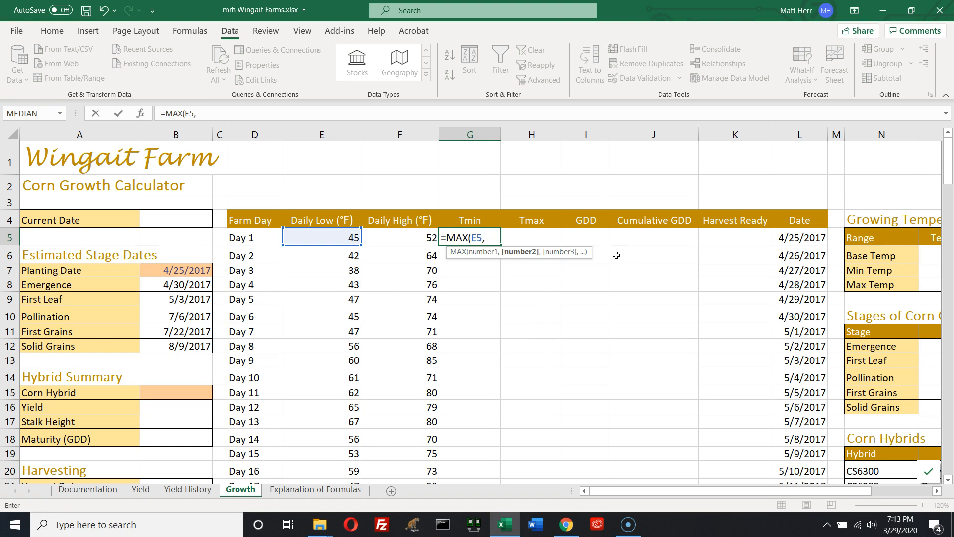
type("$O")
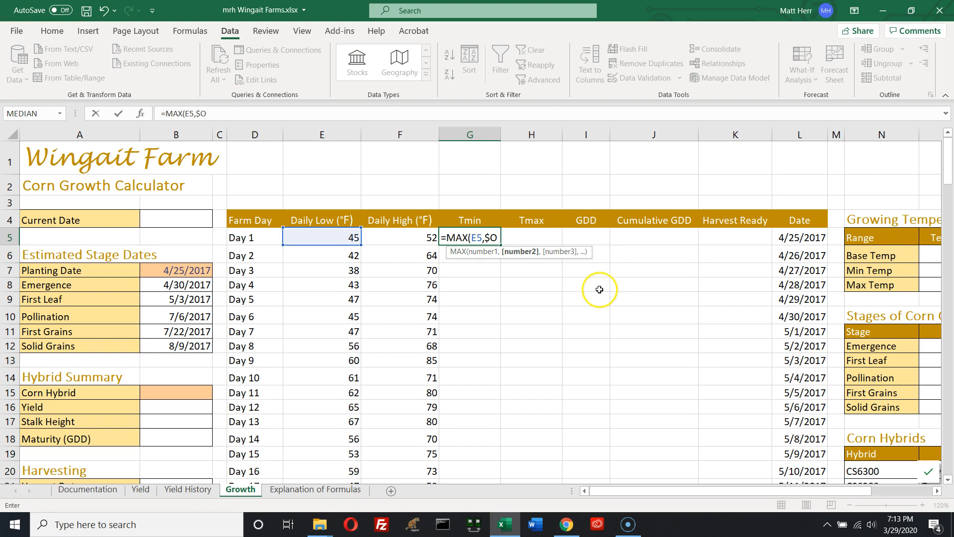
type("$7")
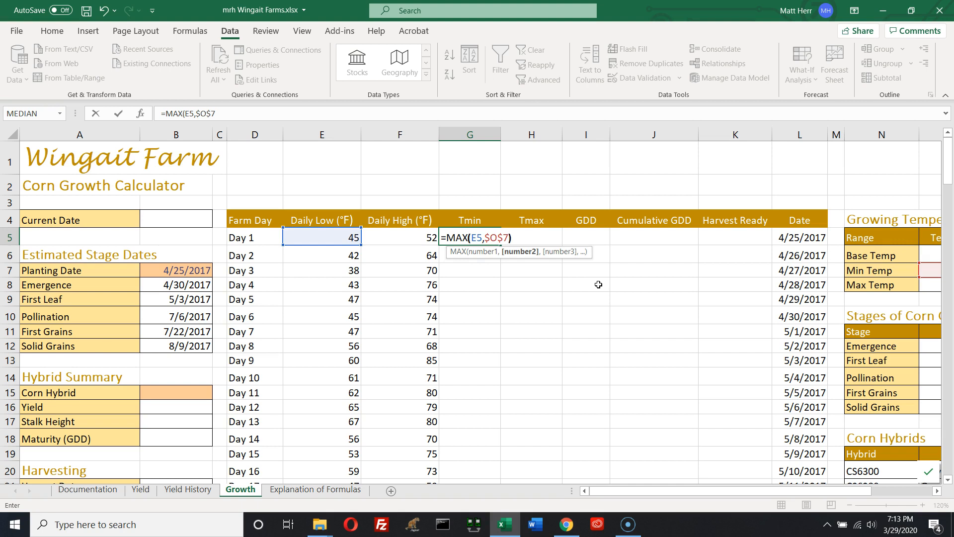
type(")")
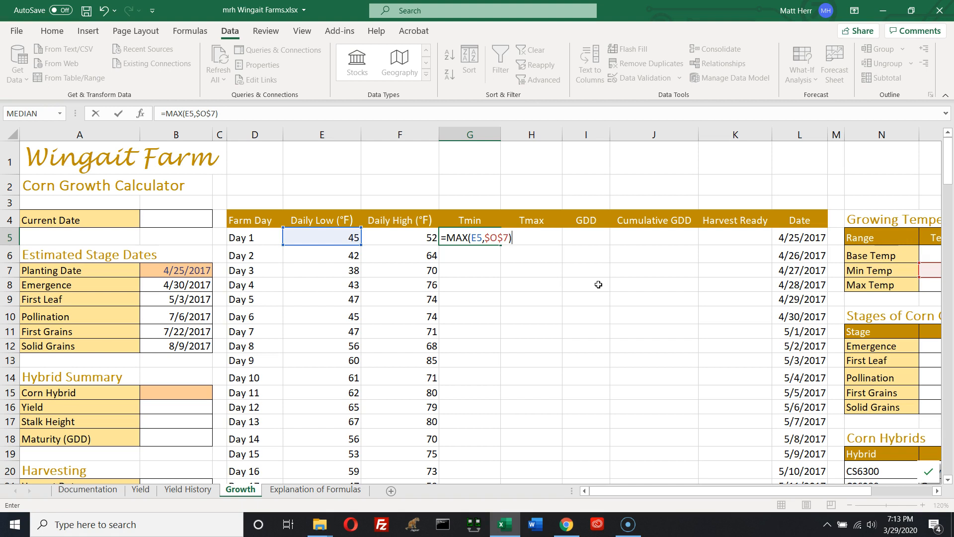
left_click_drag(662, 493, 700, 496)
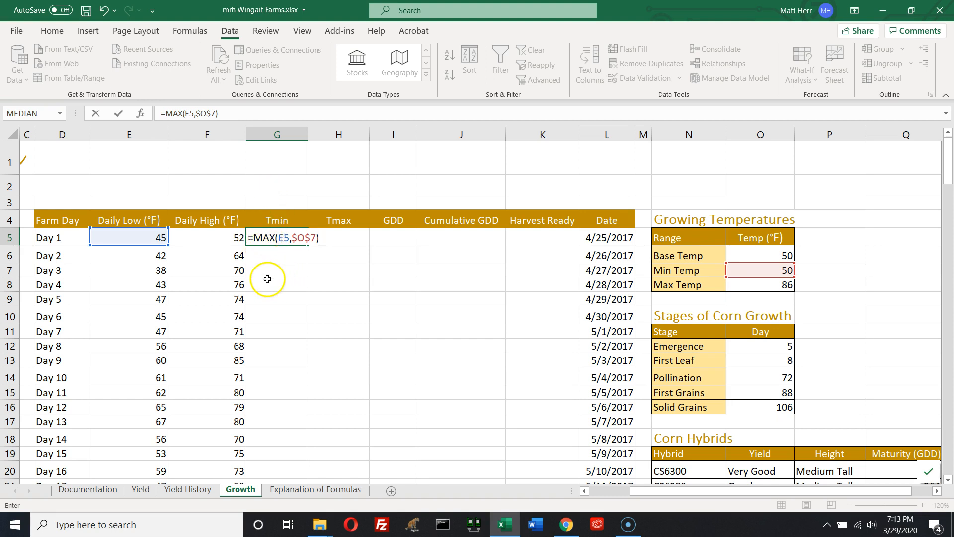
key("Return")
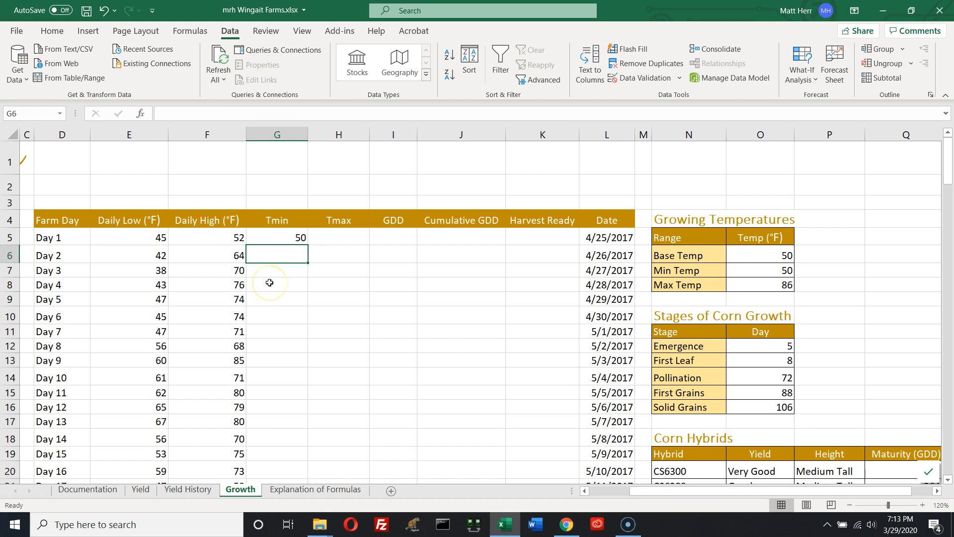
Enter the Day 1 Tmax formula =MIN(F5,$O$8) to cap the daily high at the Max Temp
left_click(324, 238)
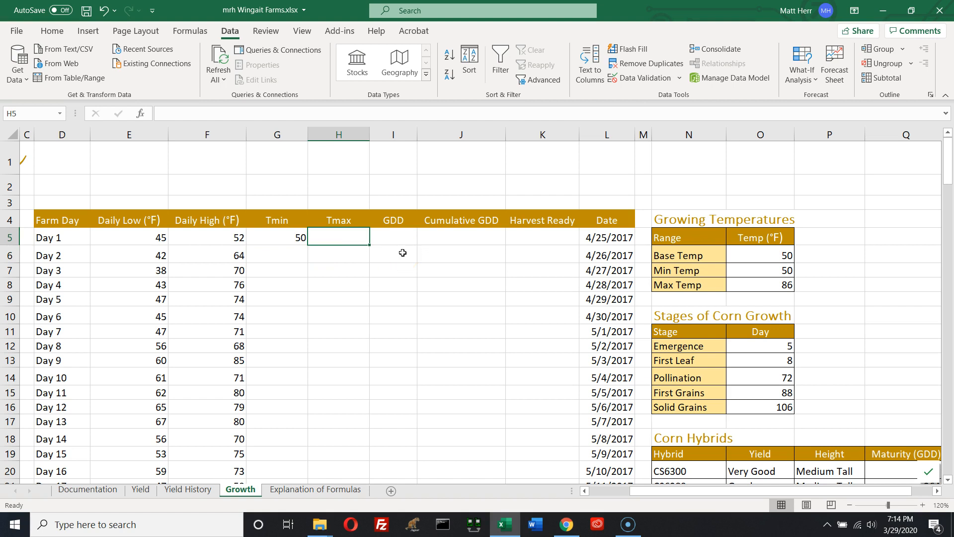
left_click(345, 240)
type("=")
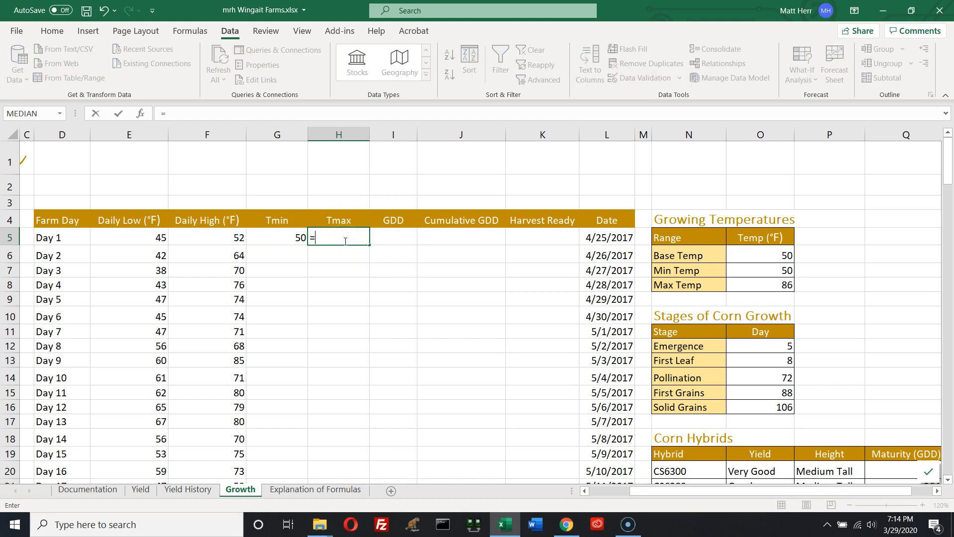
type("min(")
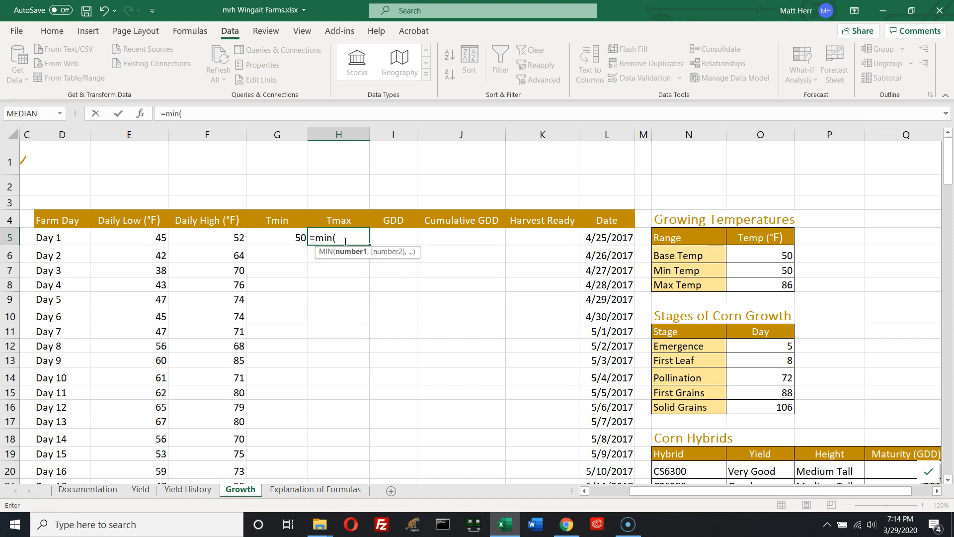
type("F5")
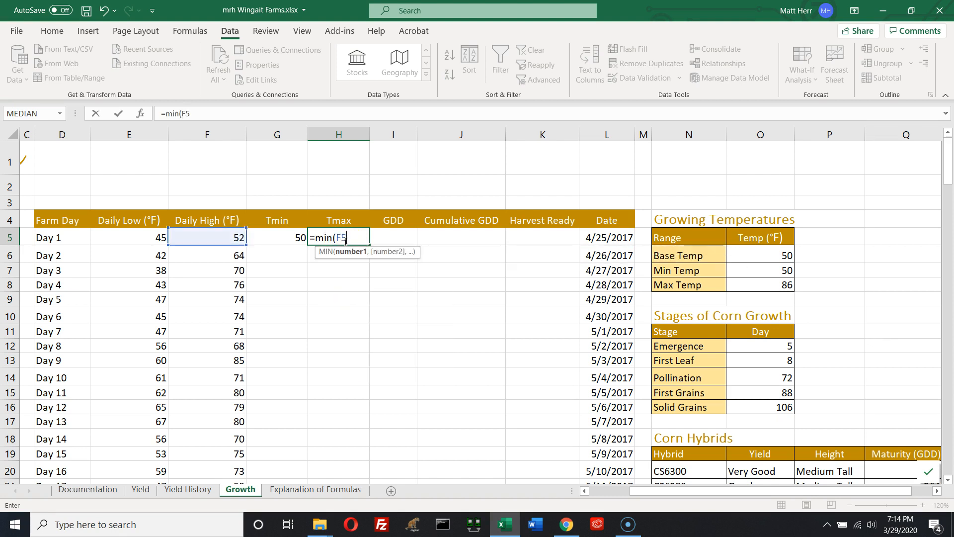
type(",$O")
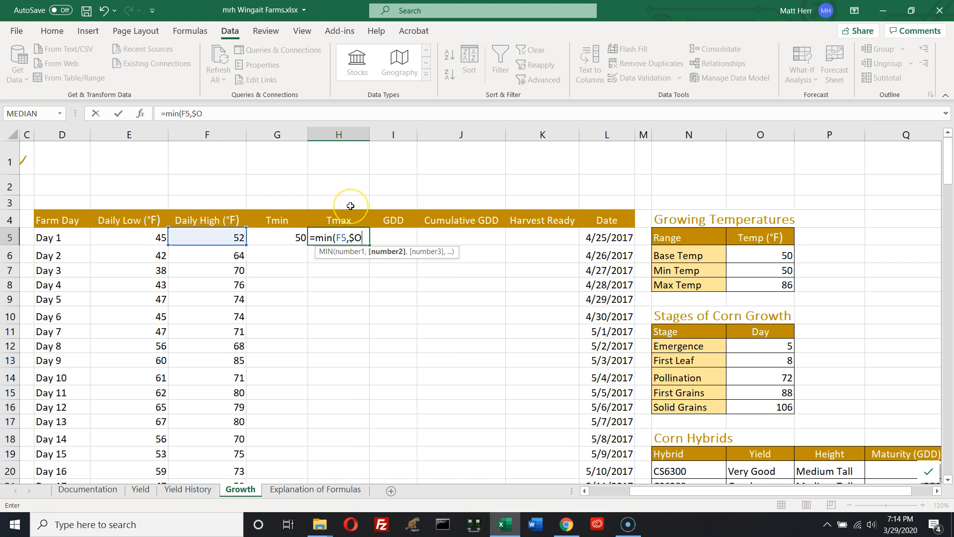
type("$8)")
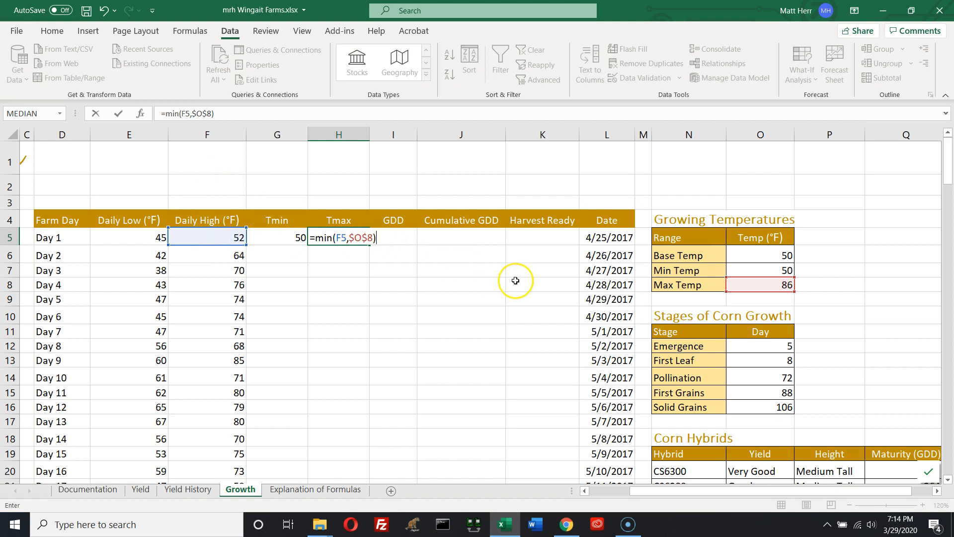
key("Return")
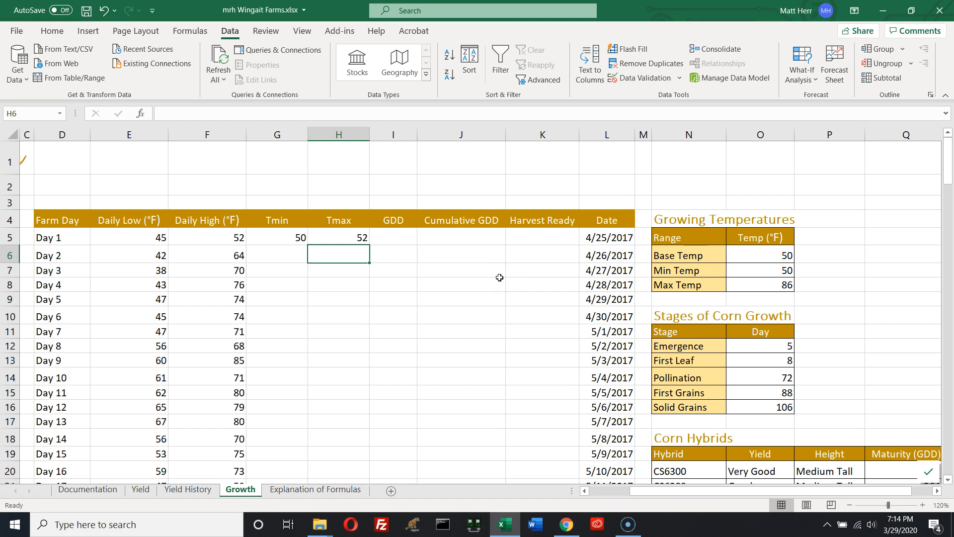
Enter the Day 1 GDD formula =(G5+H5)/2-$O$6 using the Base Temp
left_click(400, 239)
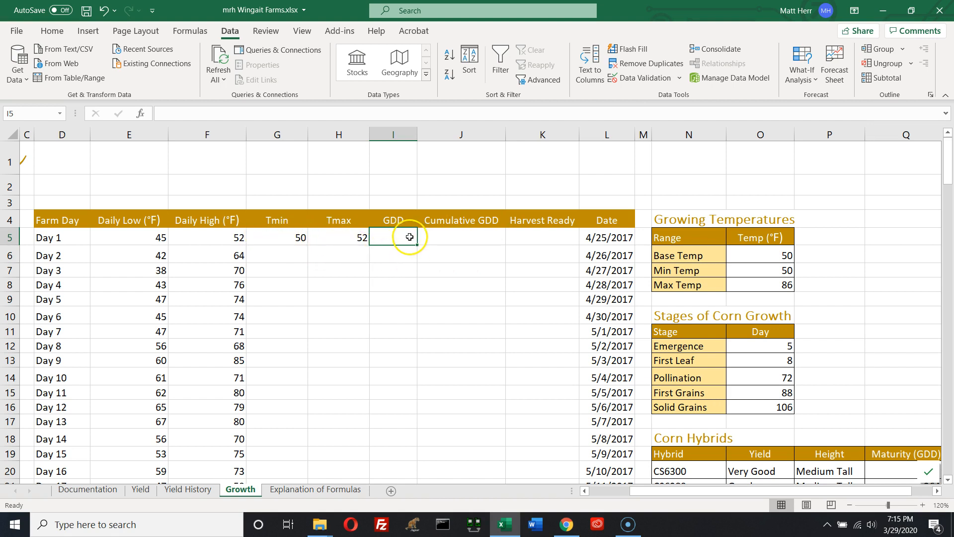
type("=")
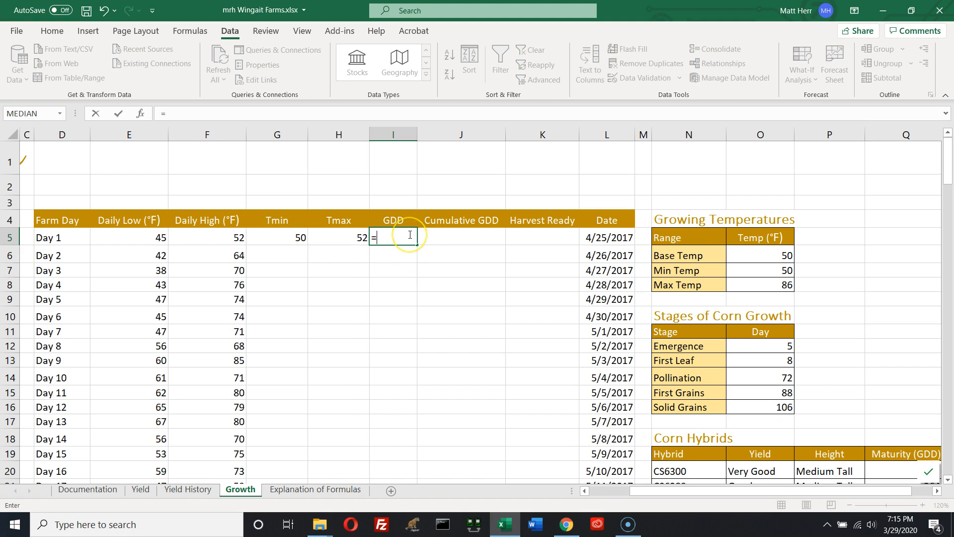
type("(G5")
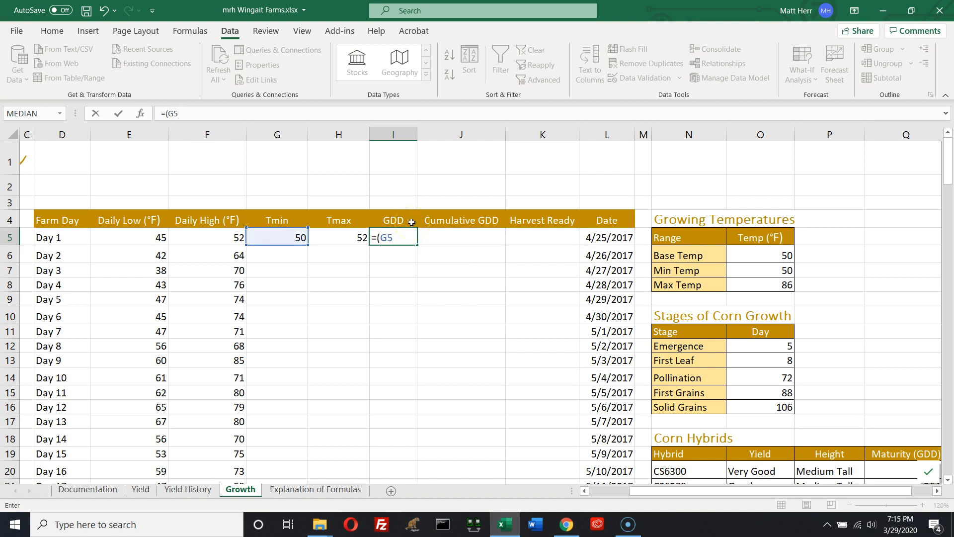
type("+H5)")
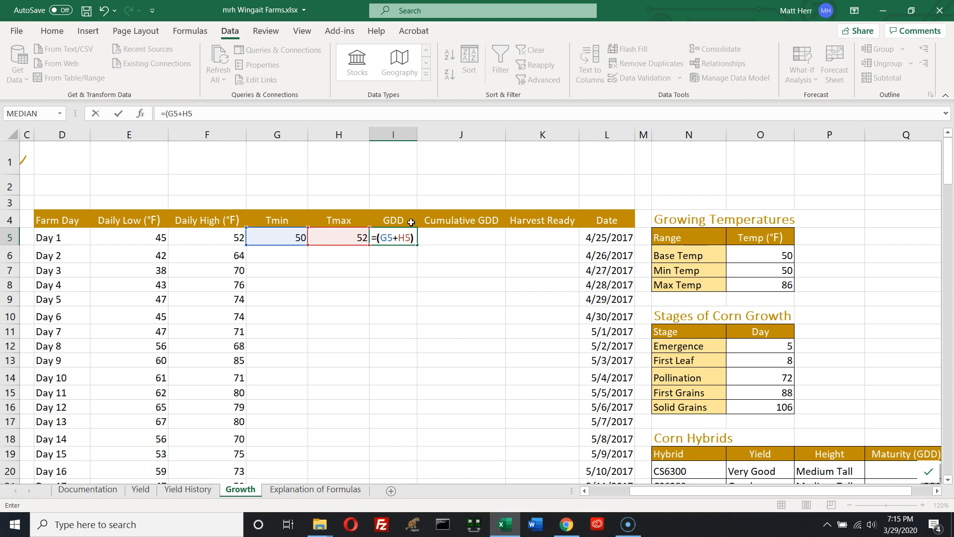
type("/2-$O$7")
key("BackSpace")
type("6")
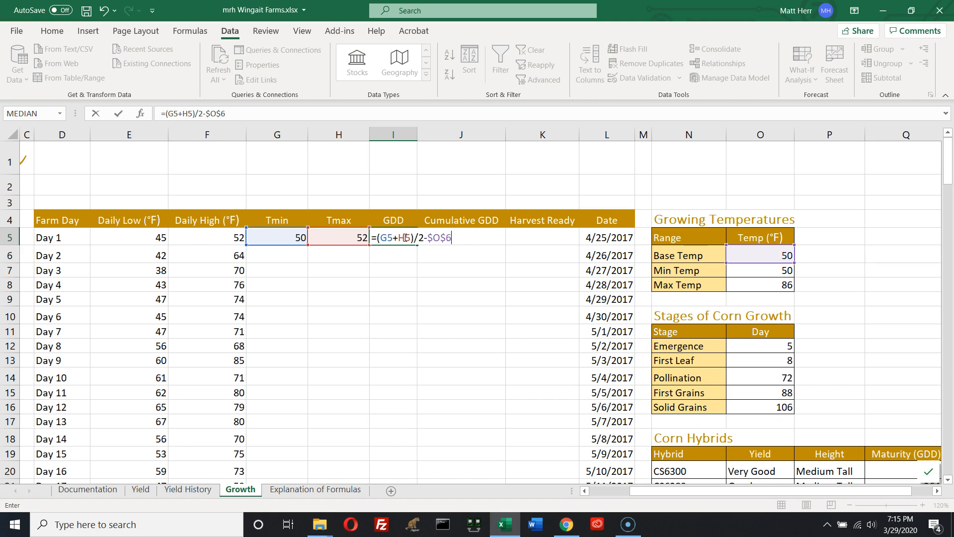
key("Return")
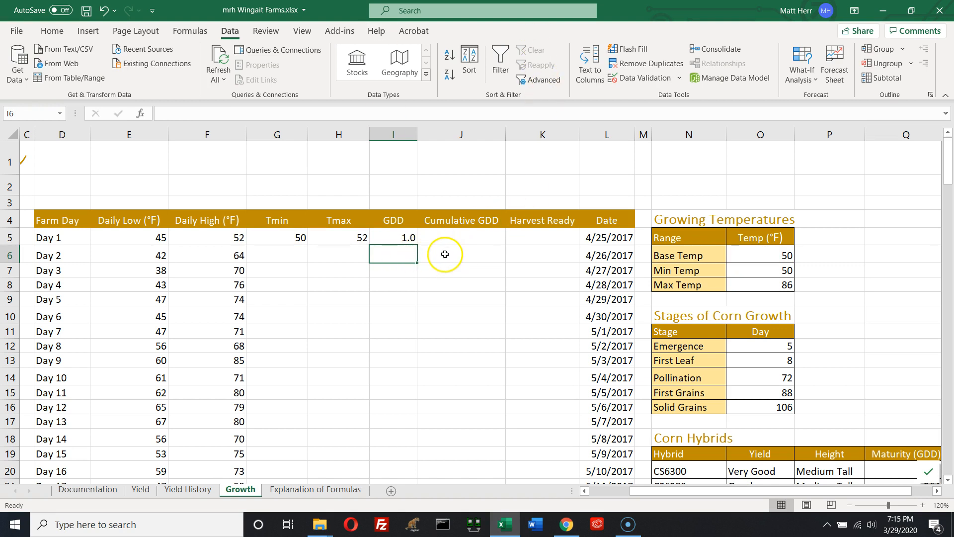
Undo the Day 1 GDD formula entry
left_click(398, 234)
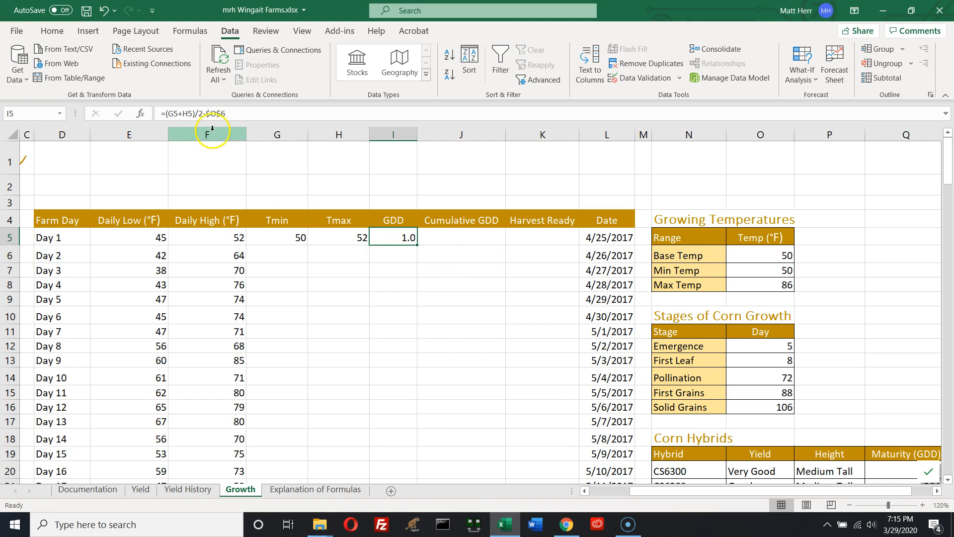
left_click_drag(227, 113, 157, 112)
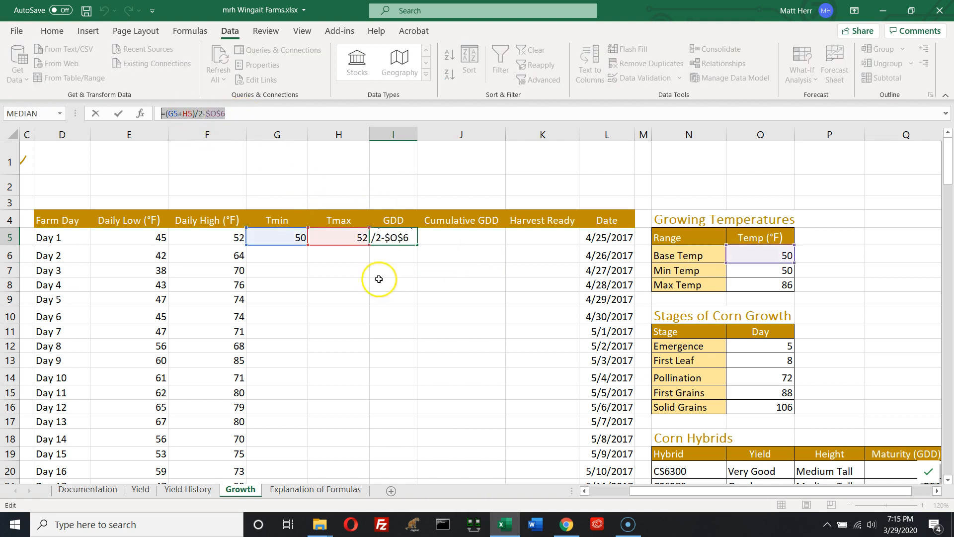
left_click(315, 490)
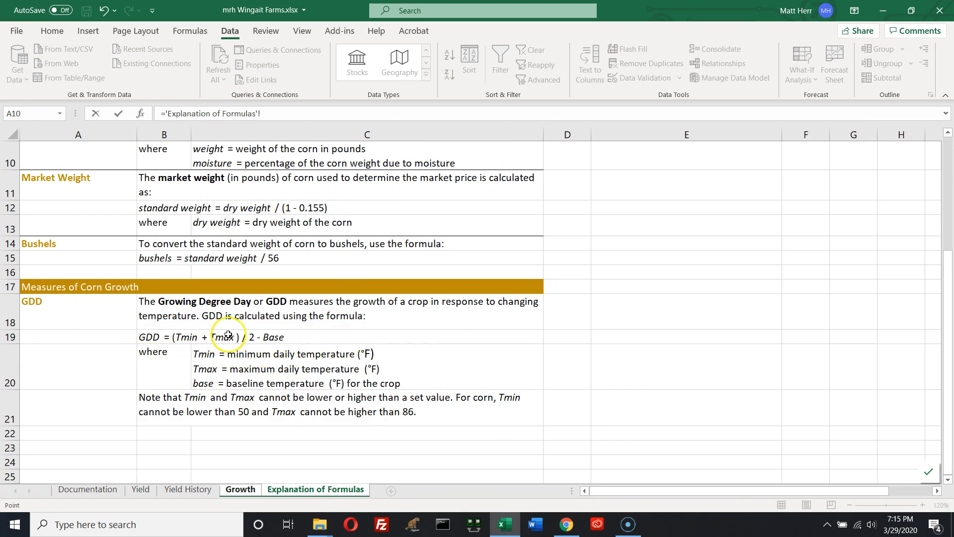
left_click(240, 491)
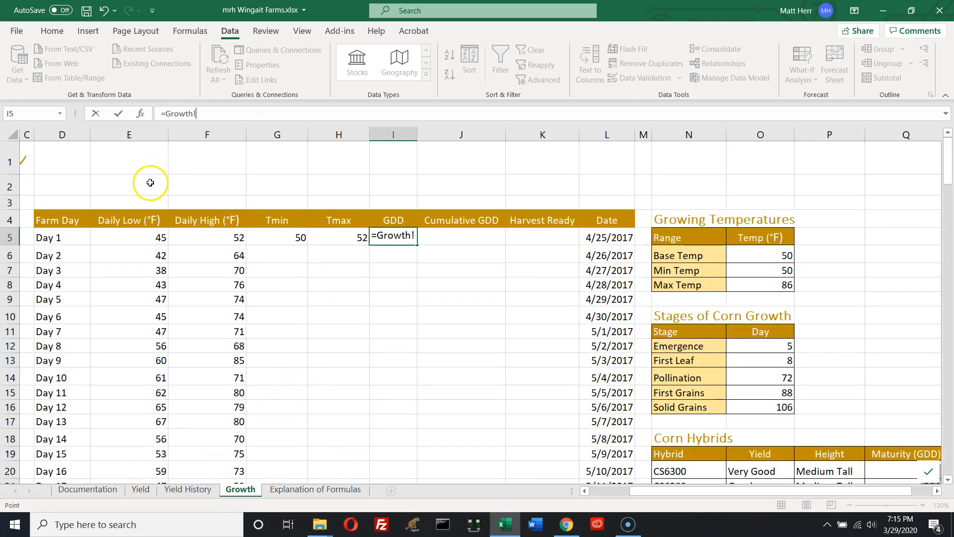
key("ctrl+z")
key("ctrl+y")
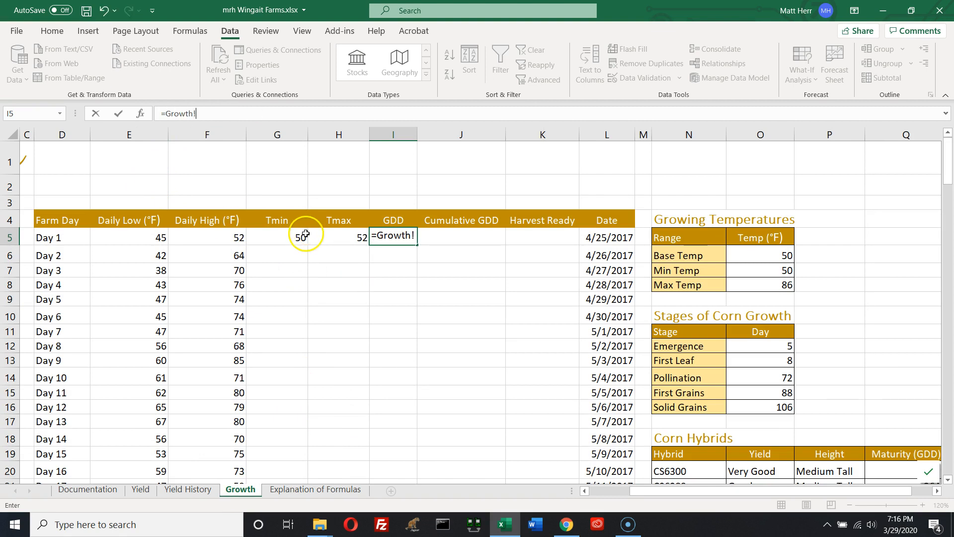
left_click(409, 282)
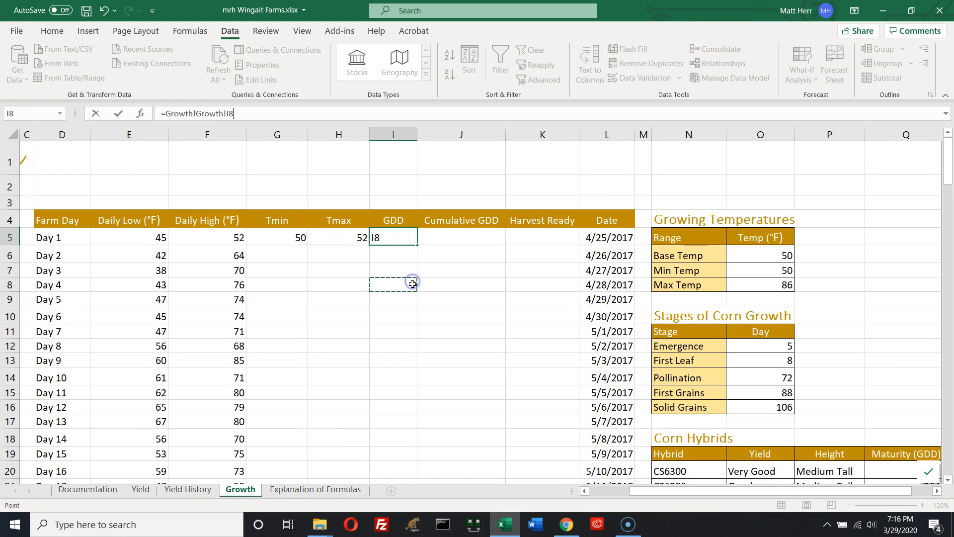
key("Escape")
key("ctrl+z")
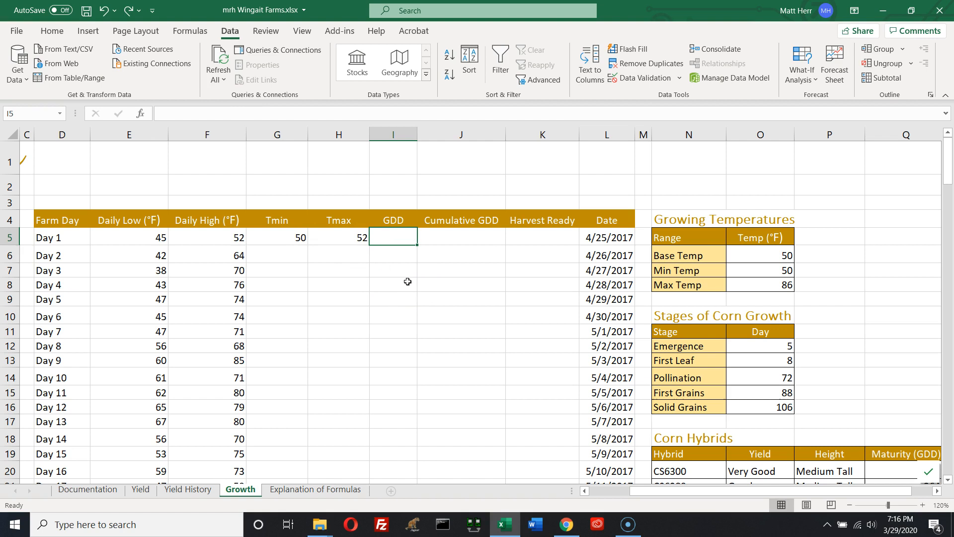
Enter the Day 1 GDD formula =(G5+H5)/2-$O$6, averaging Tmin and Tmax minus the Base Temp
left_click(397, 239)
type("=(G5")
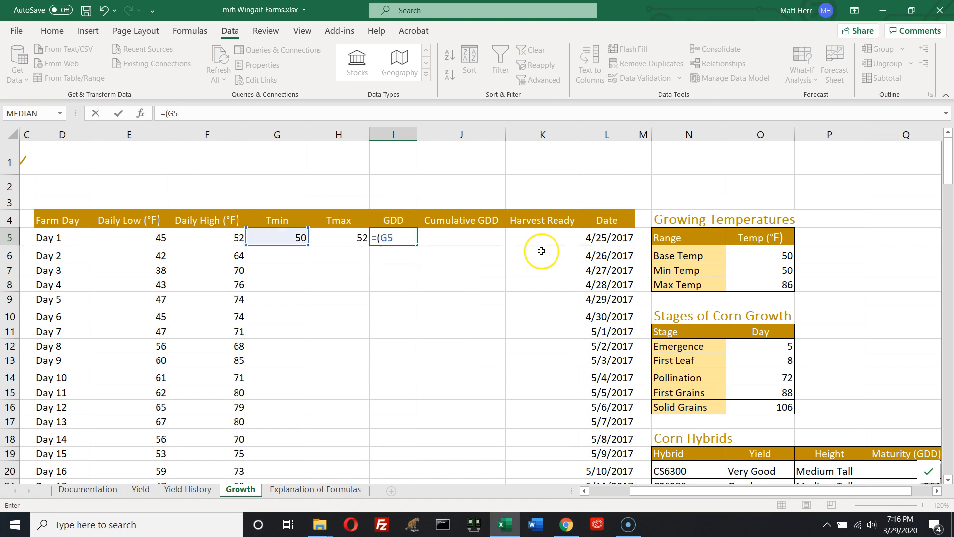
type("+H")
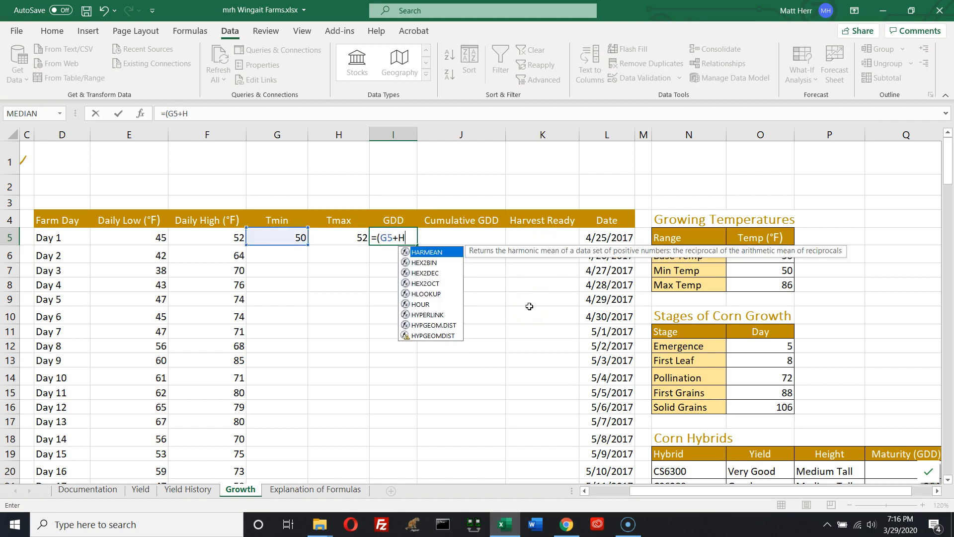
type("5)/2=")
key("BackSpace")
type("0")
key("BackSpace")
type("_")
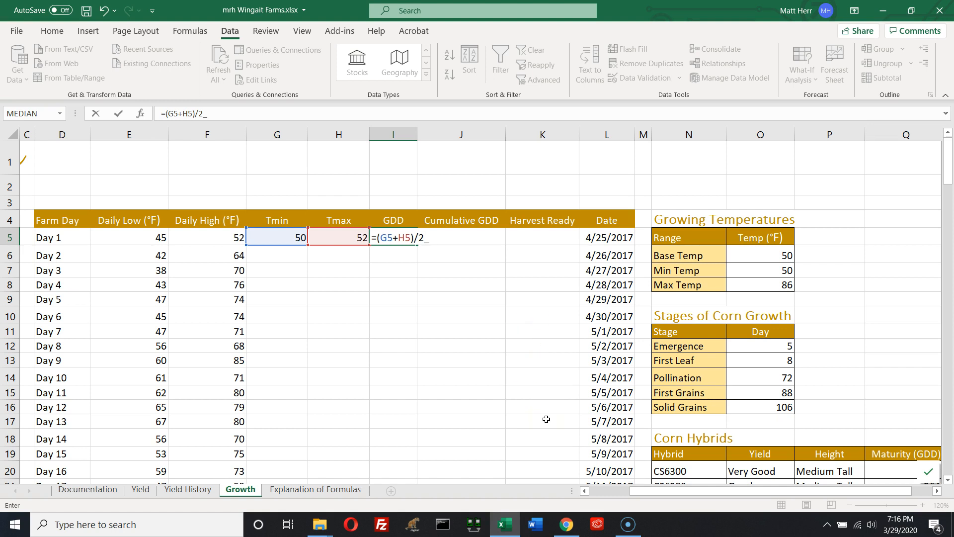
key("BackSpace")
type("-$O$6")
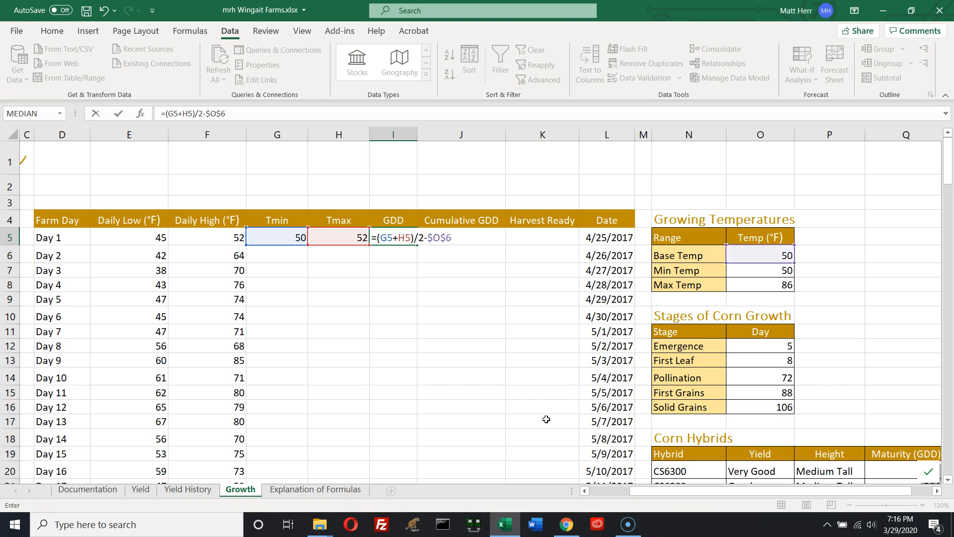
key("Return")
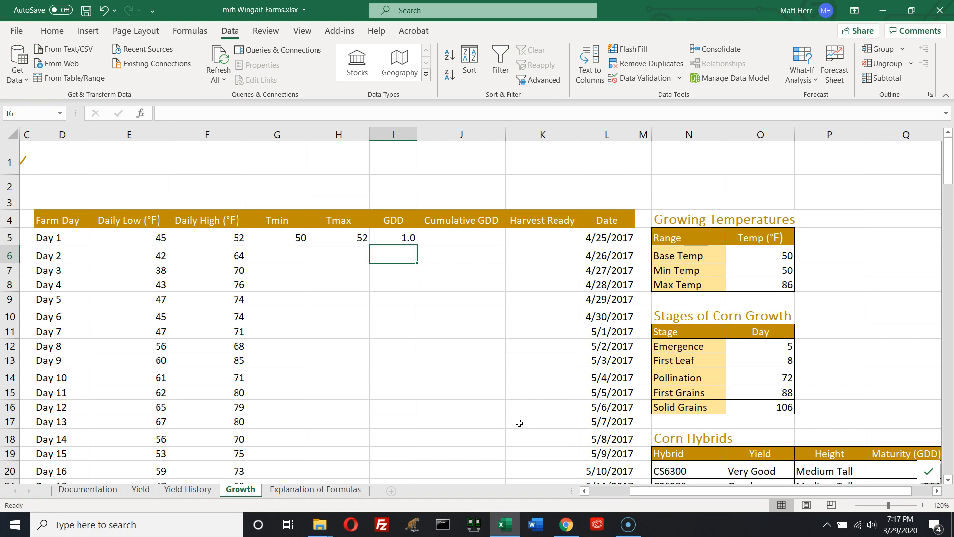
Fill the Day 1 Tmin, Tmax and GDD formulas down the column for every farm day
left_click(146, 238)
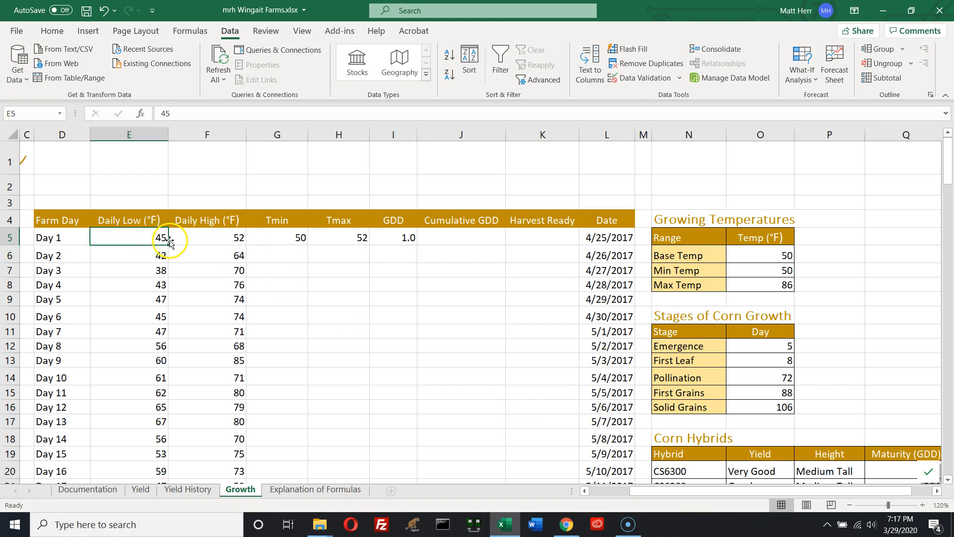
left_click(211, 240)
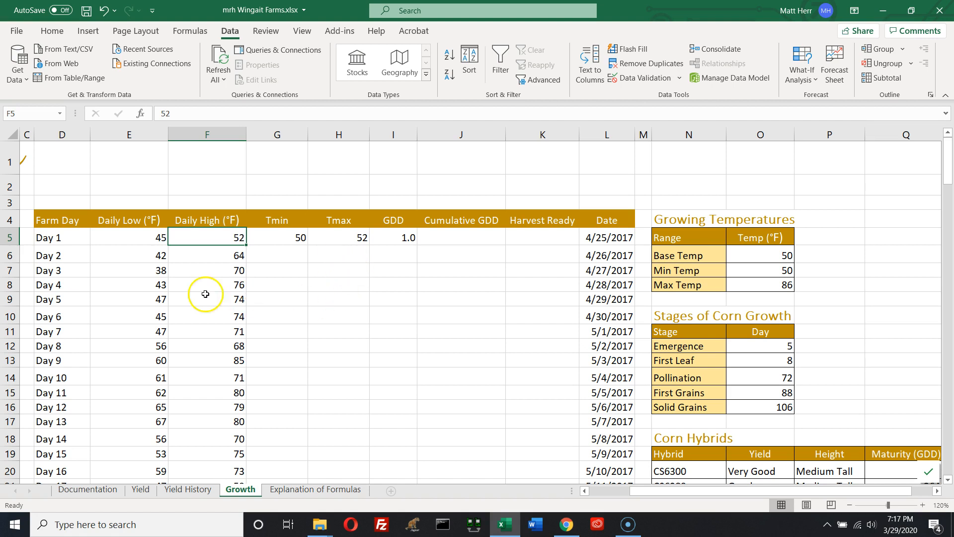
left_click_drag(151, 254, 157, 272)
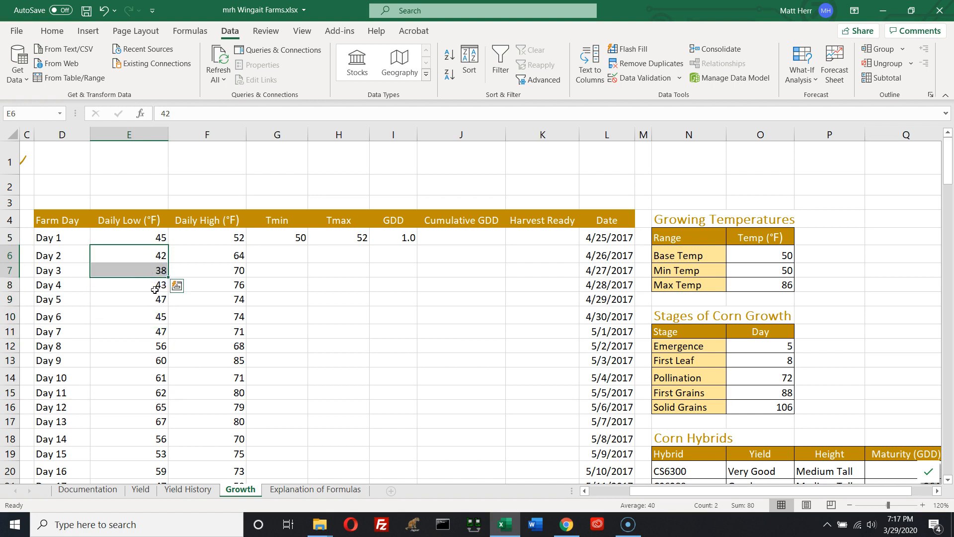
left_click_drag(144, 363, 152, 420)
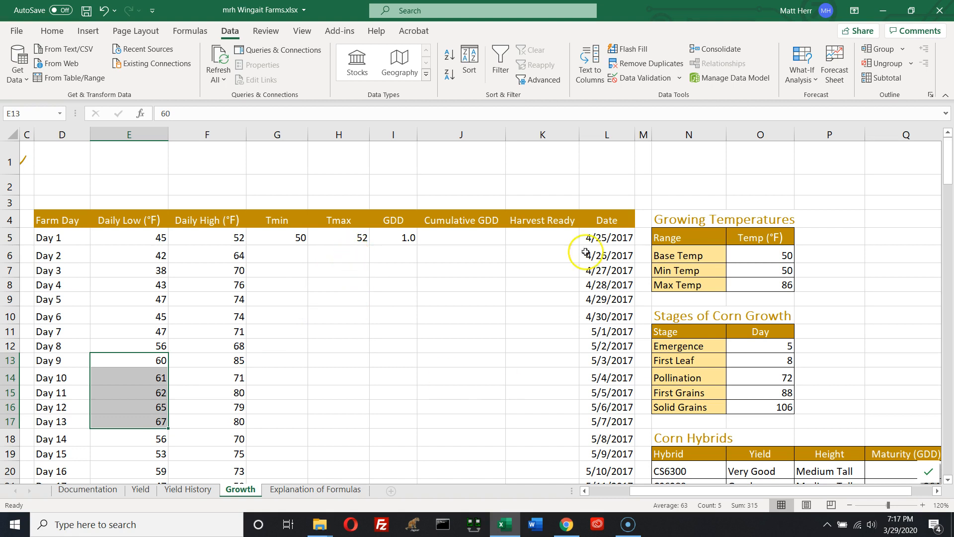
left_click_drag(278, 238, 415, 238)
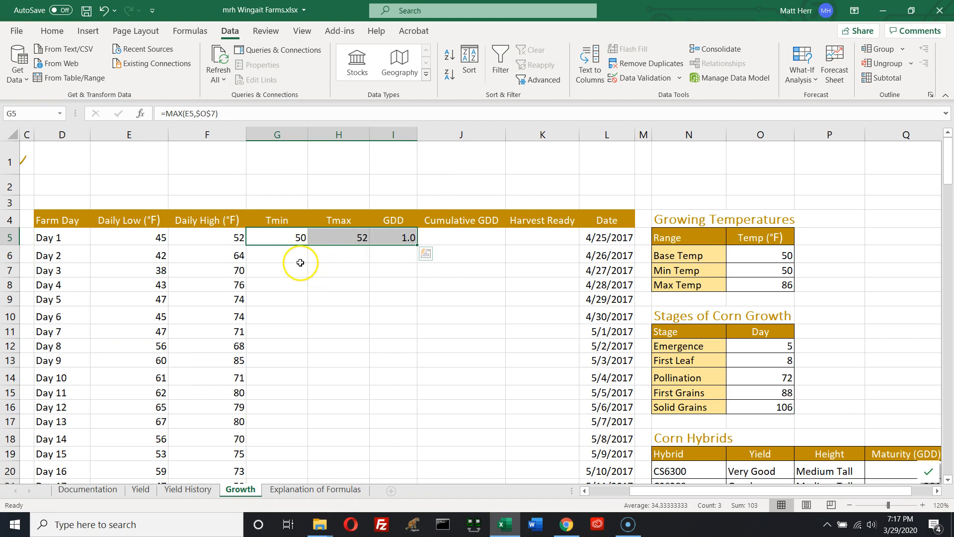
double_click(417, 245)
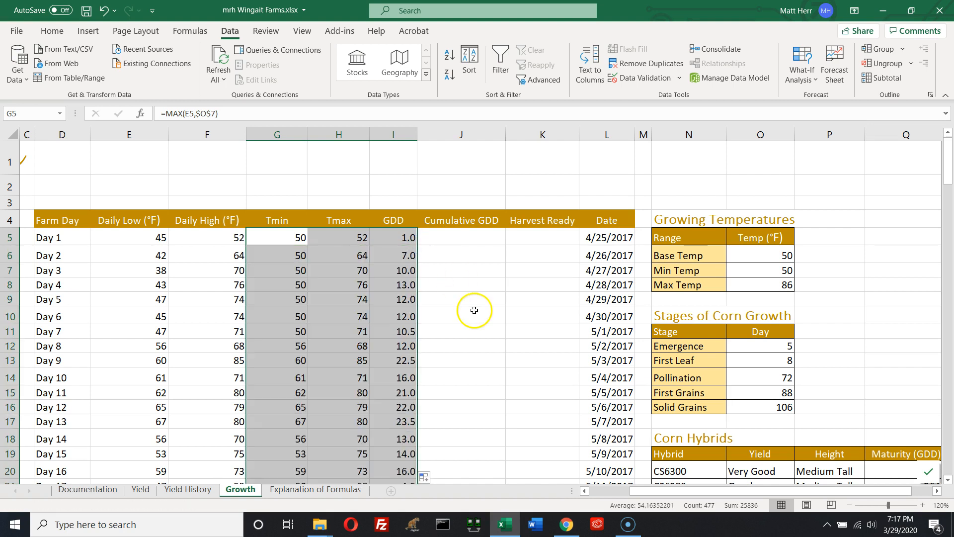
Scroll through the filled rows and inspect the GDD formulas and daily temperatures of several days
scroll(474, 372, "down", 14)
scroll(474, 373, "down", 16)
scroll(475, 370, "up", 11)
scroll(474, 370, "up", 19)
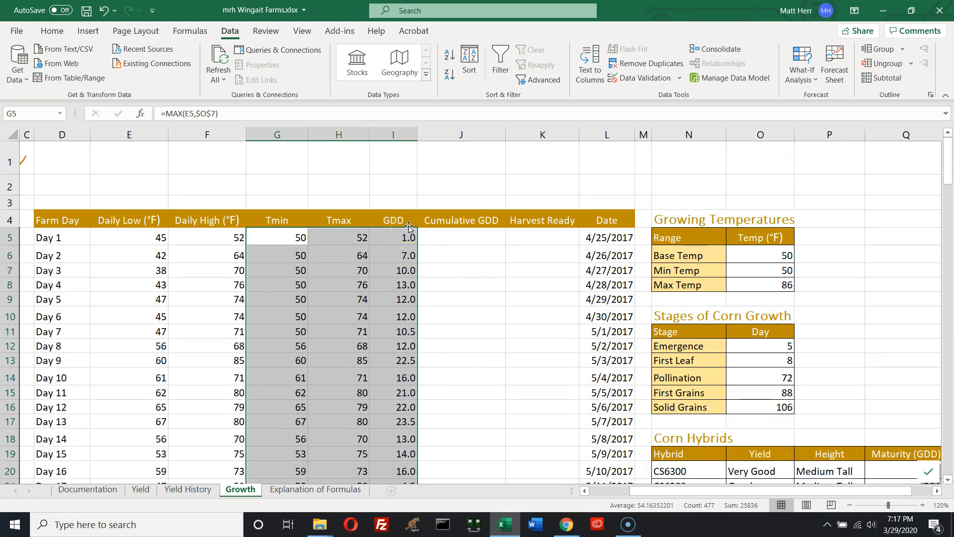
left_click(393, 133)
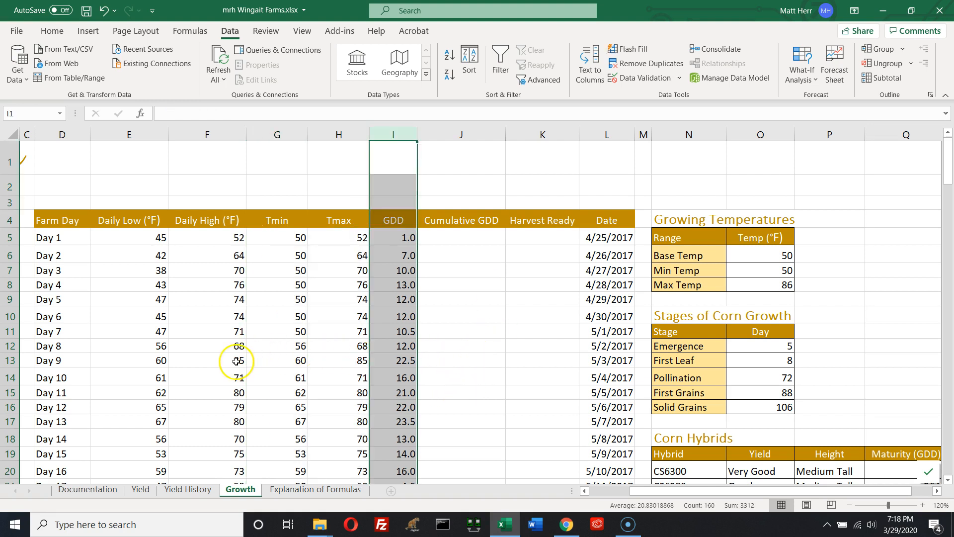
scroll(422, 374, "down", 3)
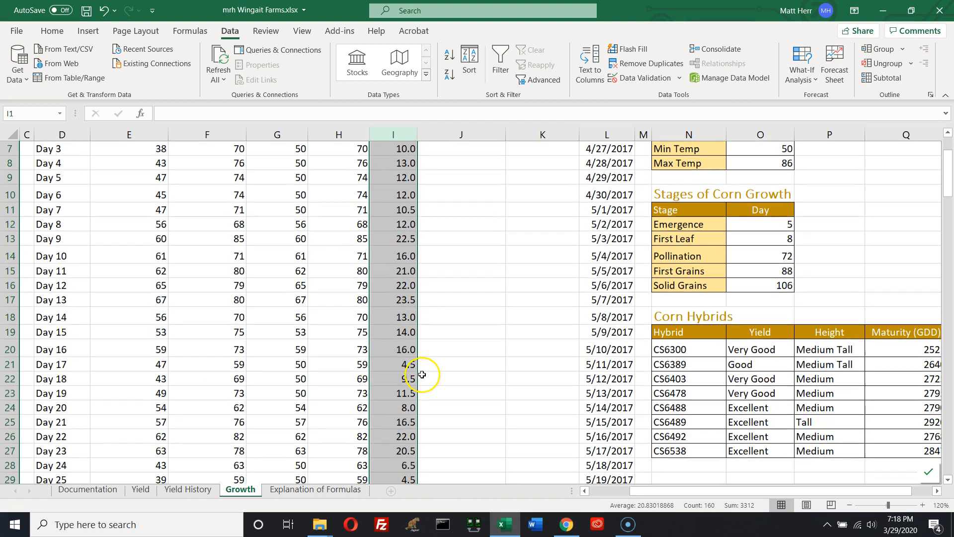
scroll(420, 375, "down", 1)
scroll(415, 376, "down", 2)
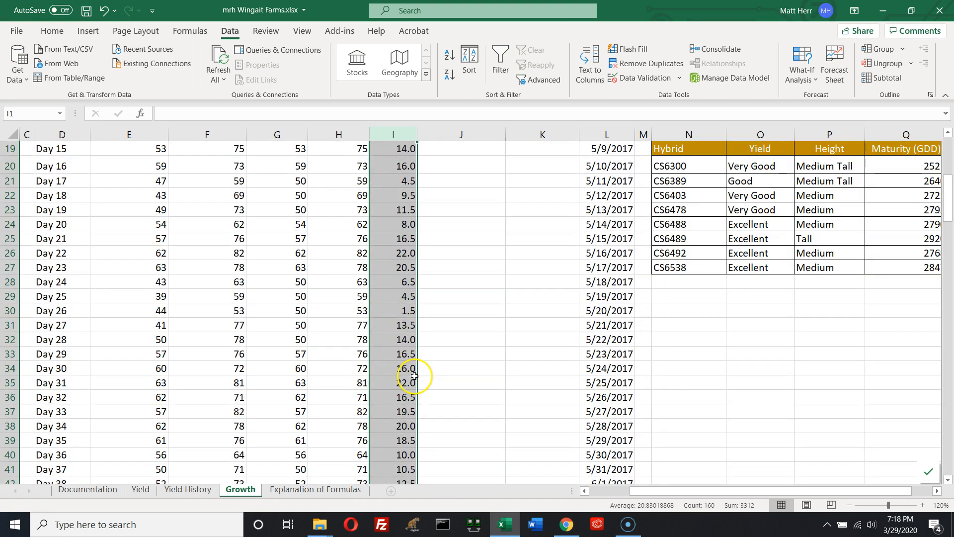
left_click(414, 298)
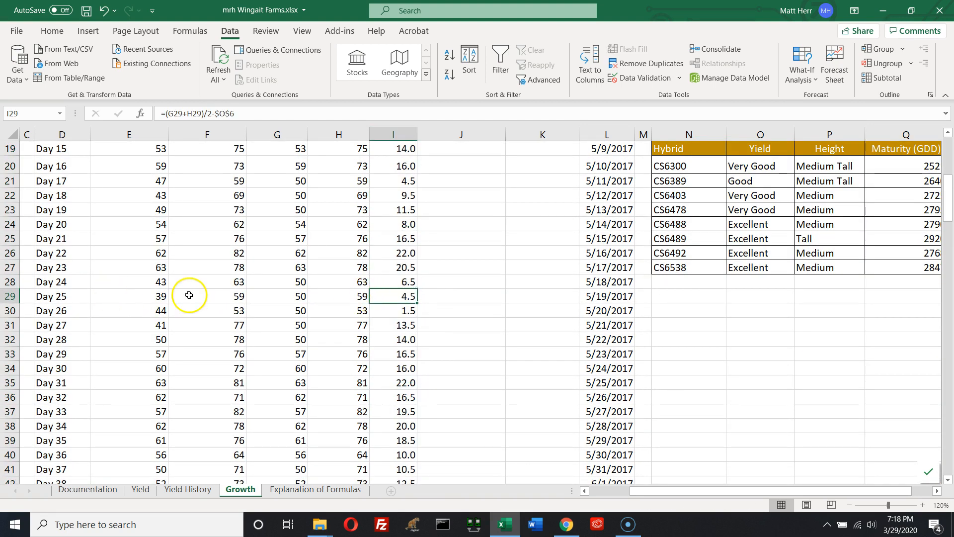
left_click(145, 297)
left_click(225, 298)
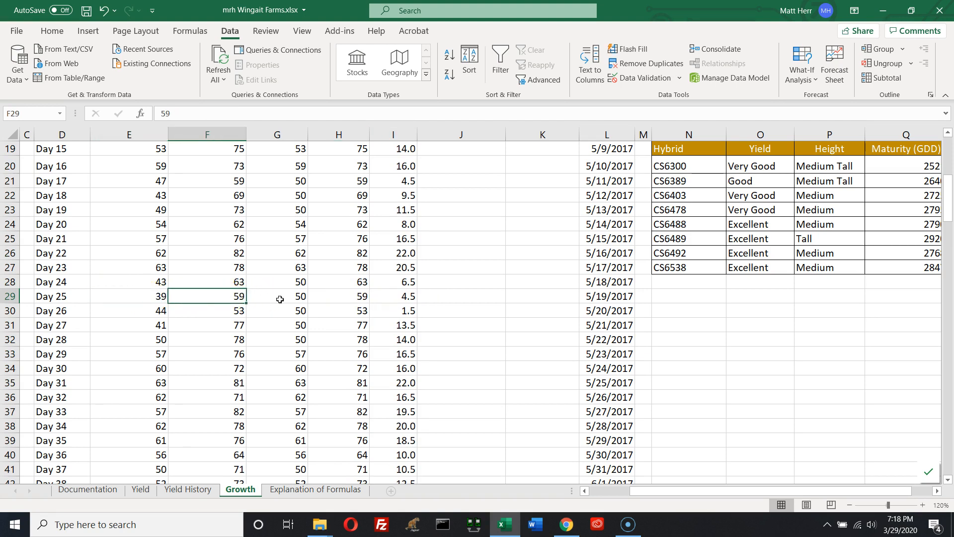
scroll(434, 372, "down", 3)
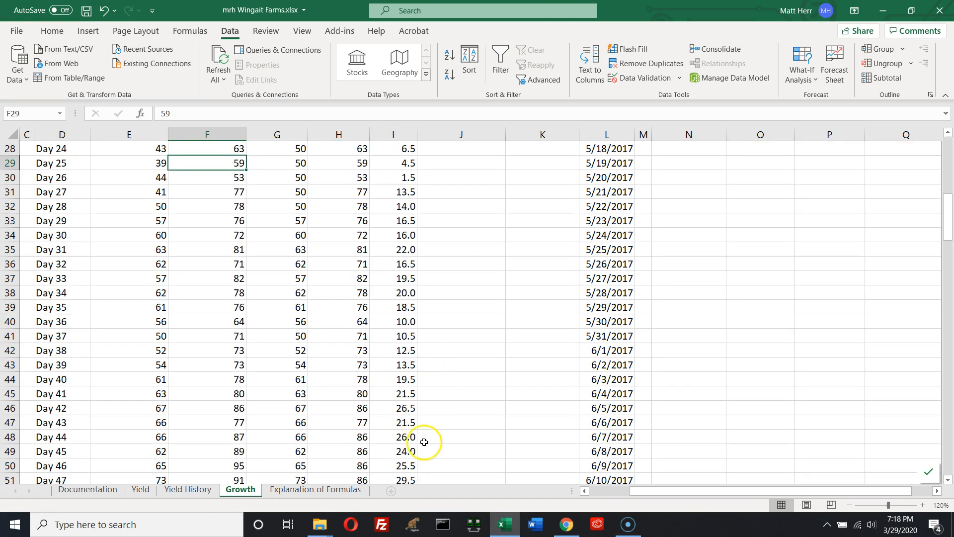
scroll(444, 440, "down", 13)
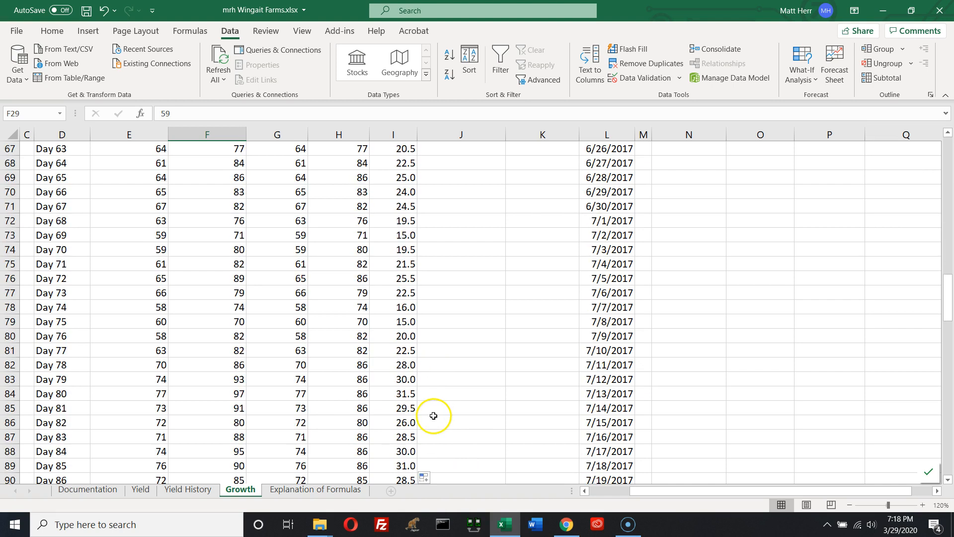
left_click(403, 452)
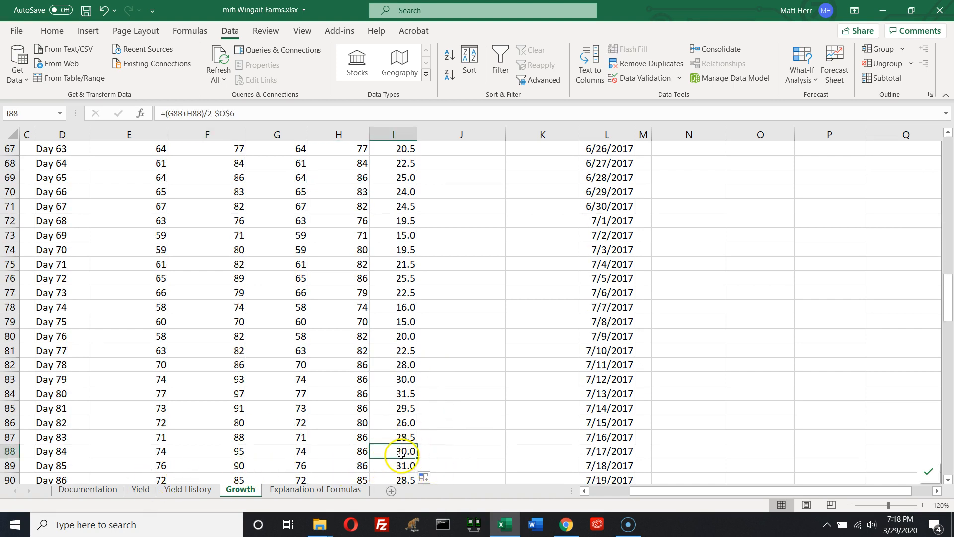
left_click_drag(150, 452, 241, 455)
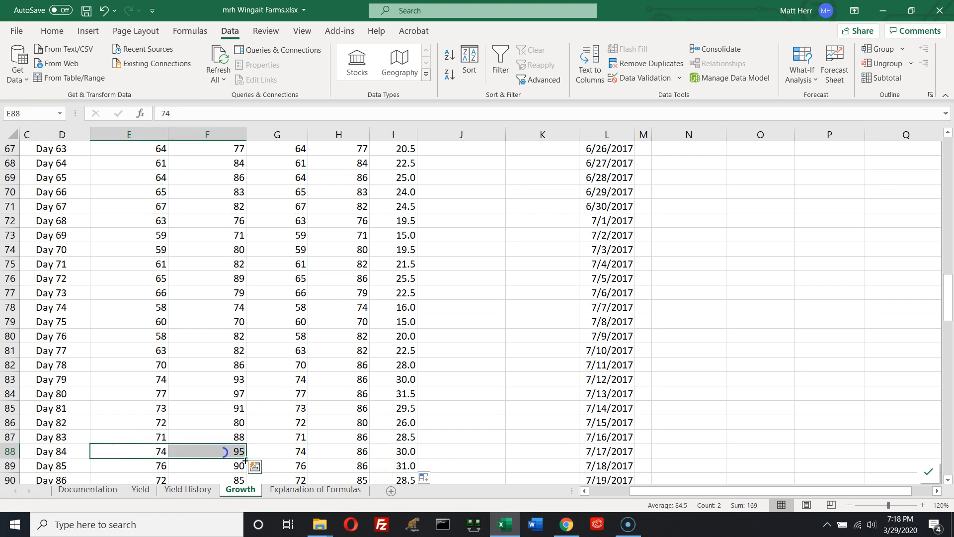
scroll(466, 451, "down", 2)
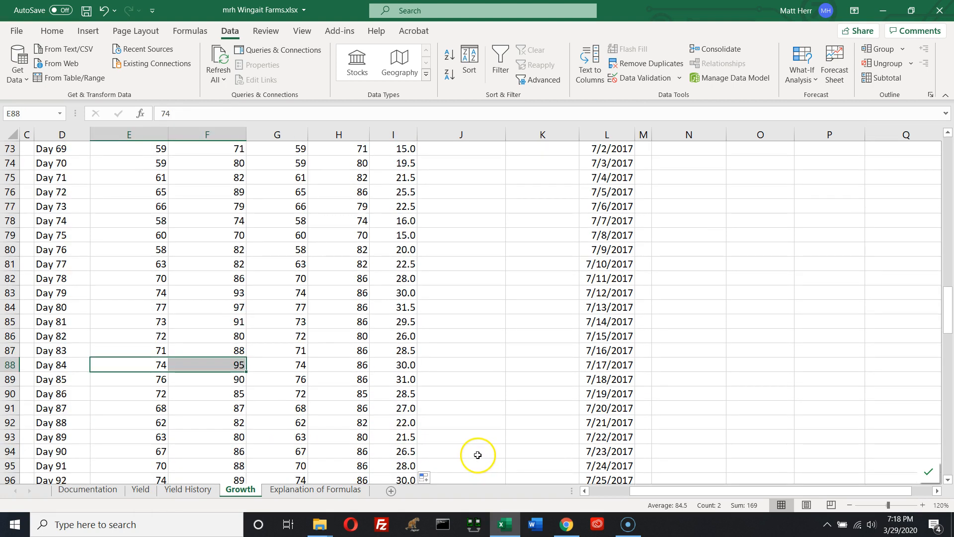
left_click_drag(136, 381, 216, 378)
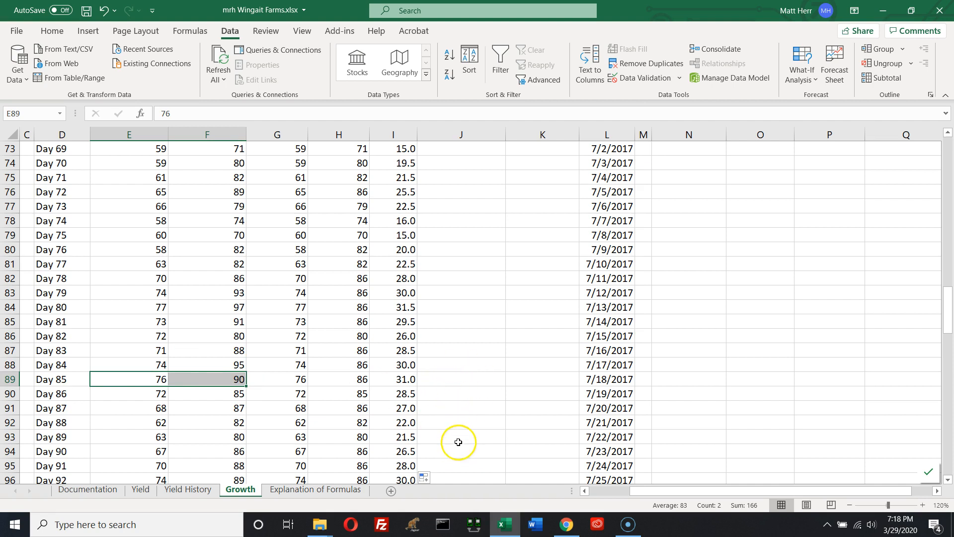
scroll(458, 442, "down", 2)
scroll(458, 442, "down", 3)
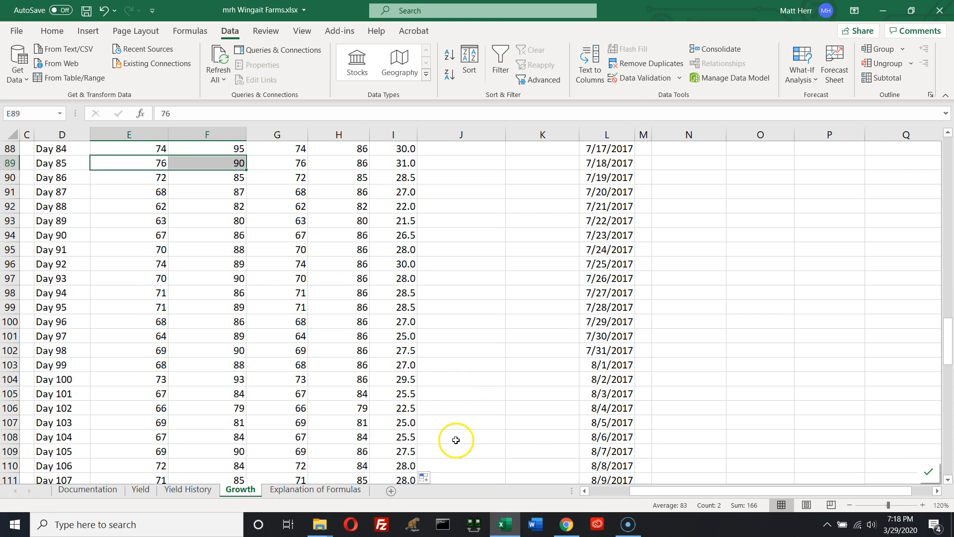
scroll(455, 437, "up", 16)
scroll(455, 435, "up", 13)
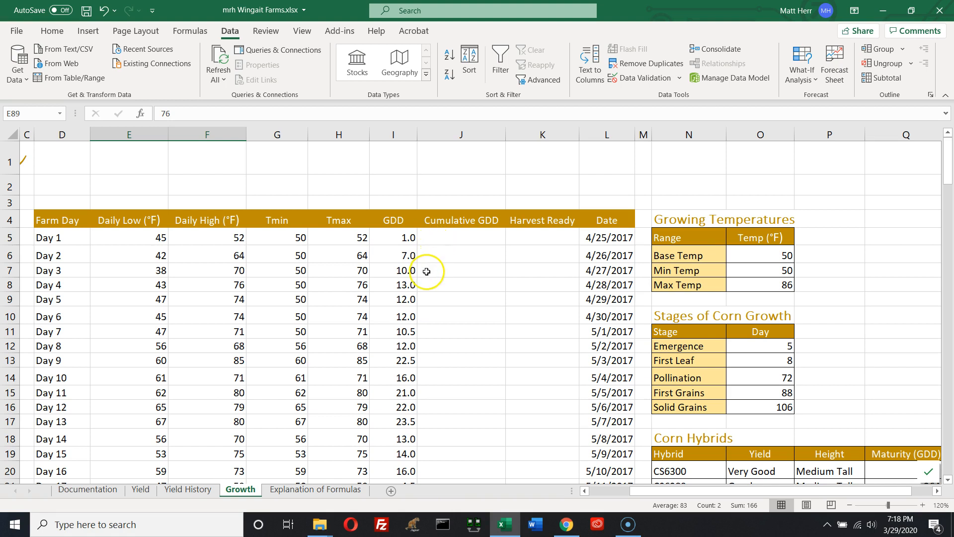
Add a running total of the GDD column into Cumulative GDD using Quick Analysis Totals
left_click(401, 243)
left_click_drag(401, 244, 390, 348)
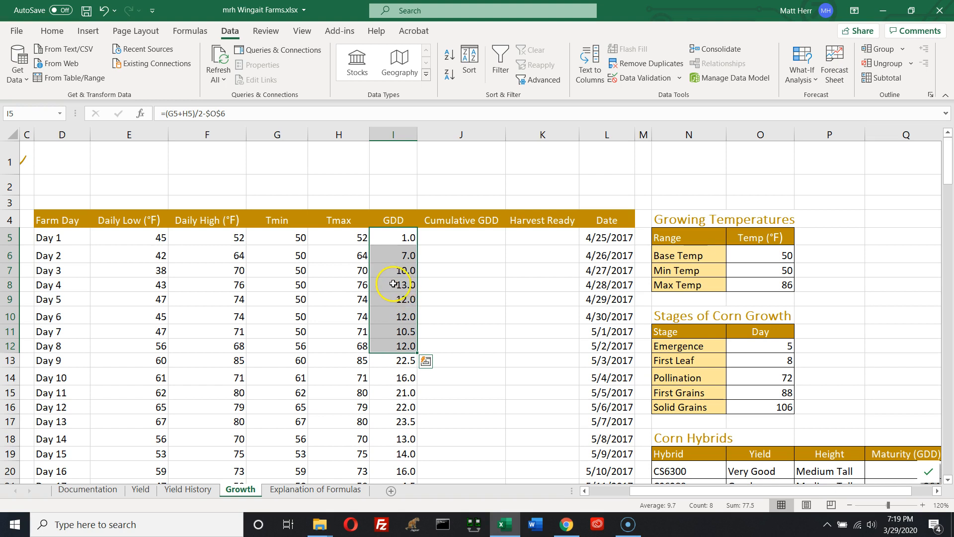
left_click(454, 237)
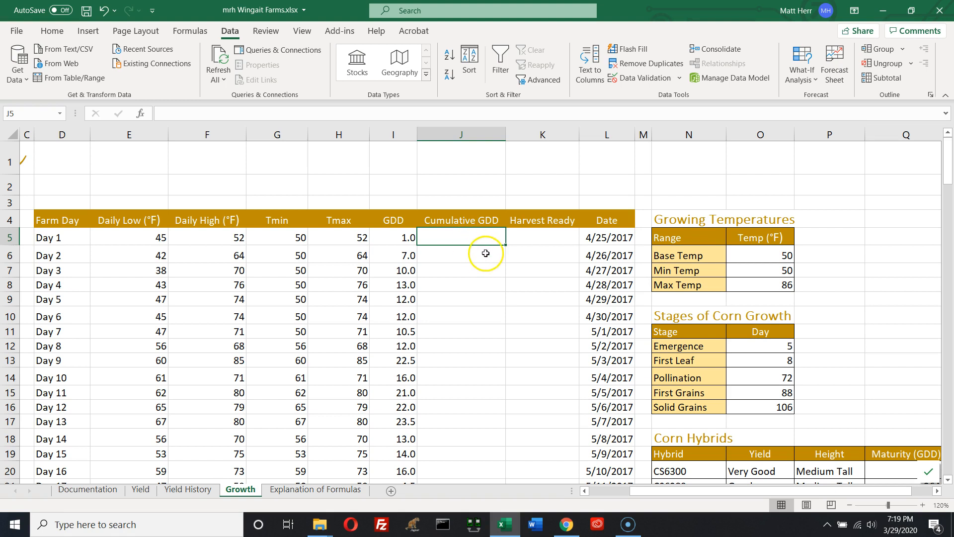
left_click_drag(397, 240, 379, 444)
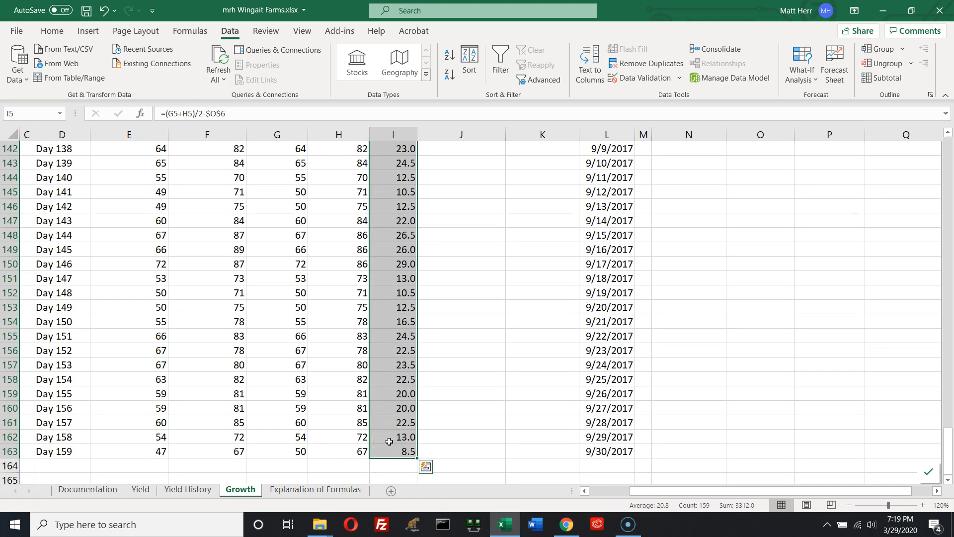
left_click(426, 467)
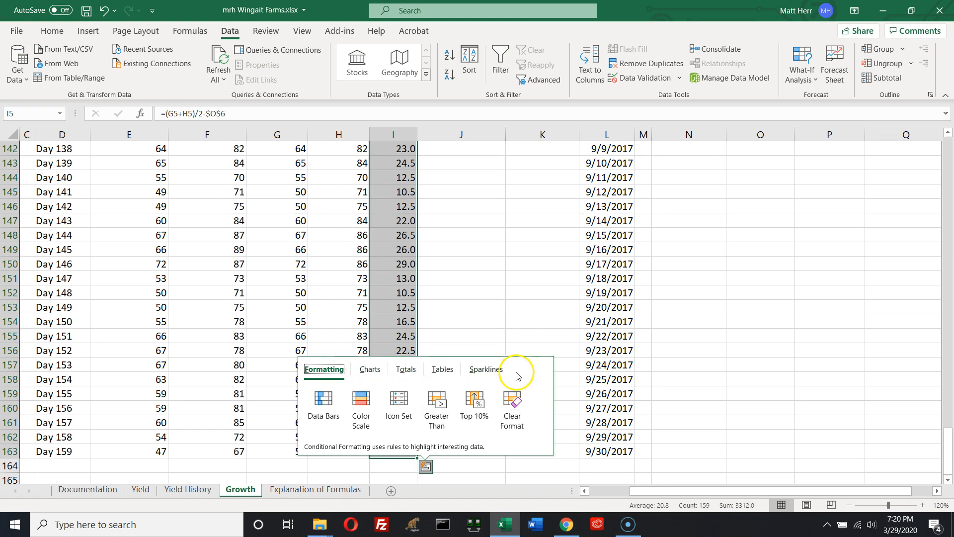
left_click(405, 370)
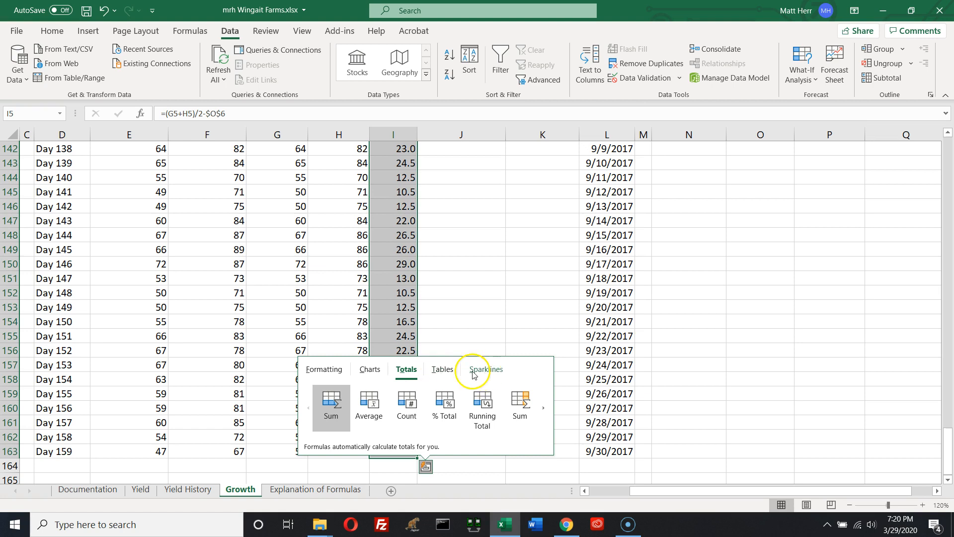
left_click(543, 409)
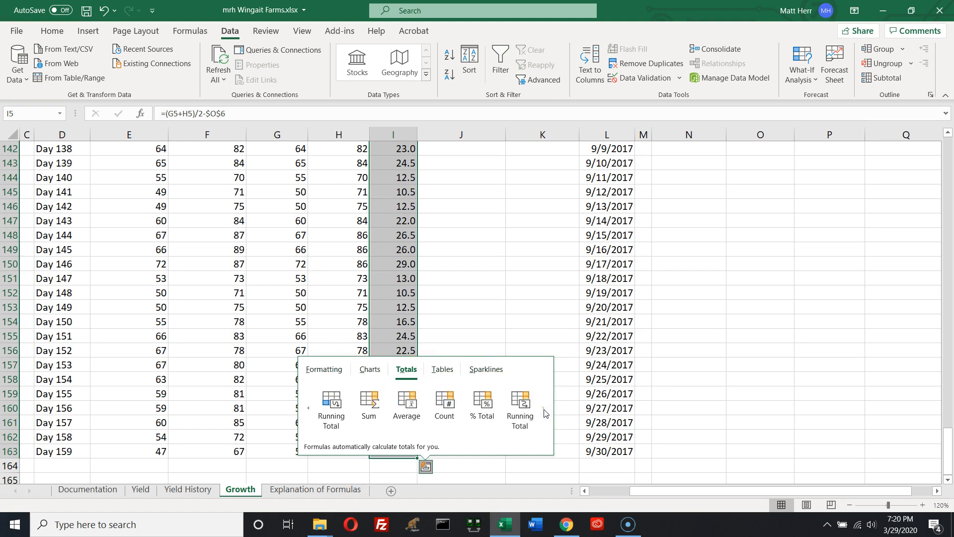
left_click(308, 409)
left_click(544, 411)
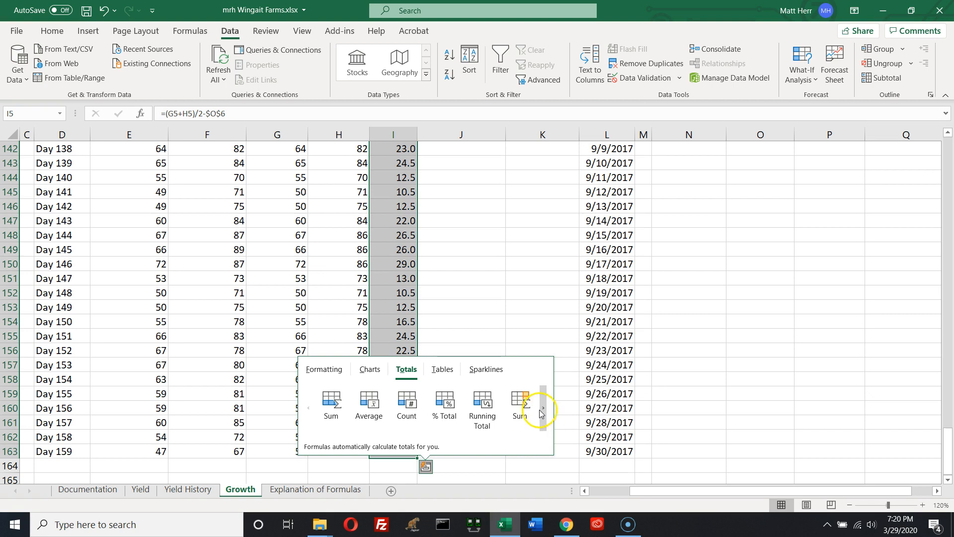
left_click(541, 409)
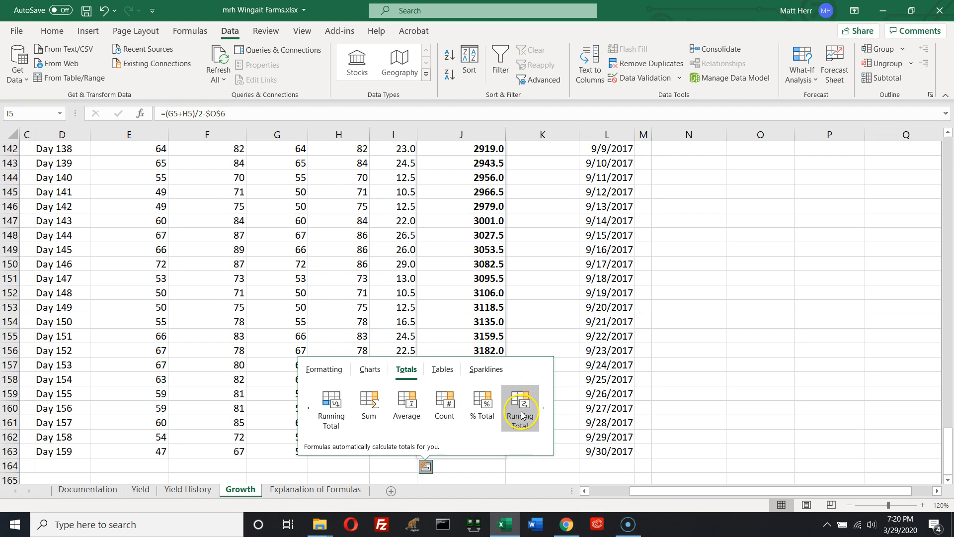
left_click(522, 406)
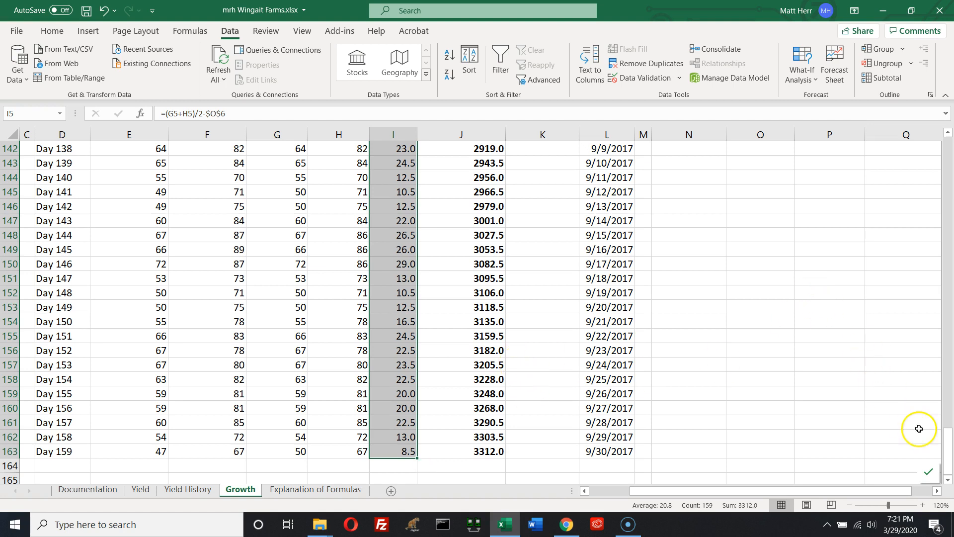
left_click_drag(947, 437, 947, 144)
left_click(499, 255)
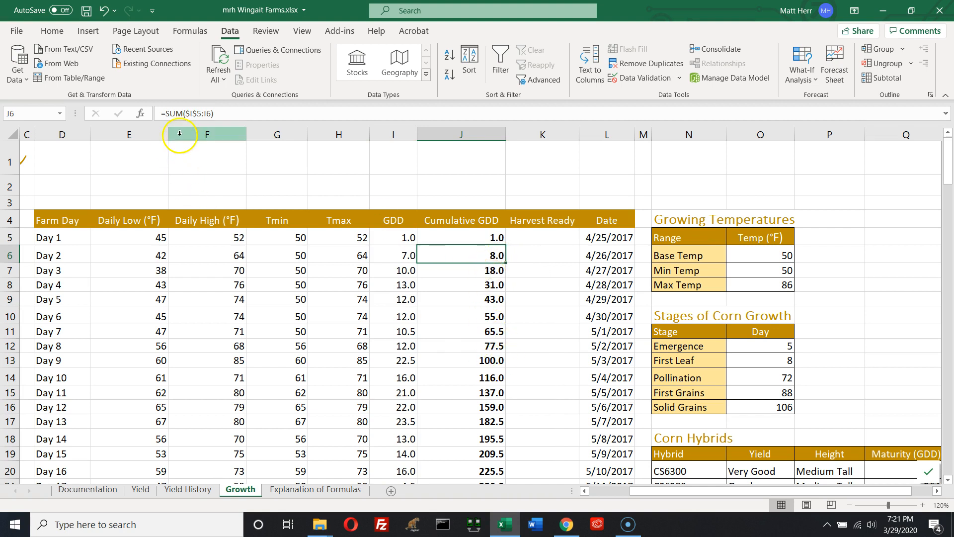
Inspect the Cumulative GDD formulas in several rows to check how the running total's range expands
left_click(473, 273)
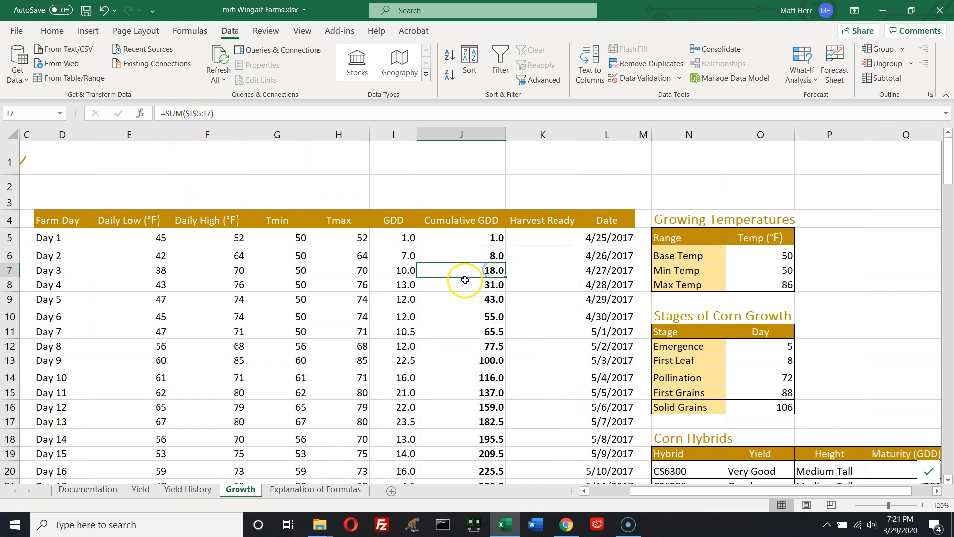
left_click(470, 281)
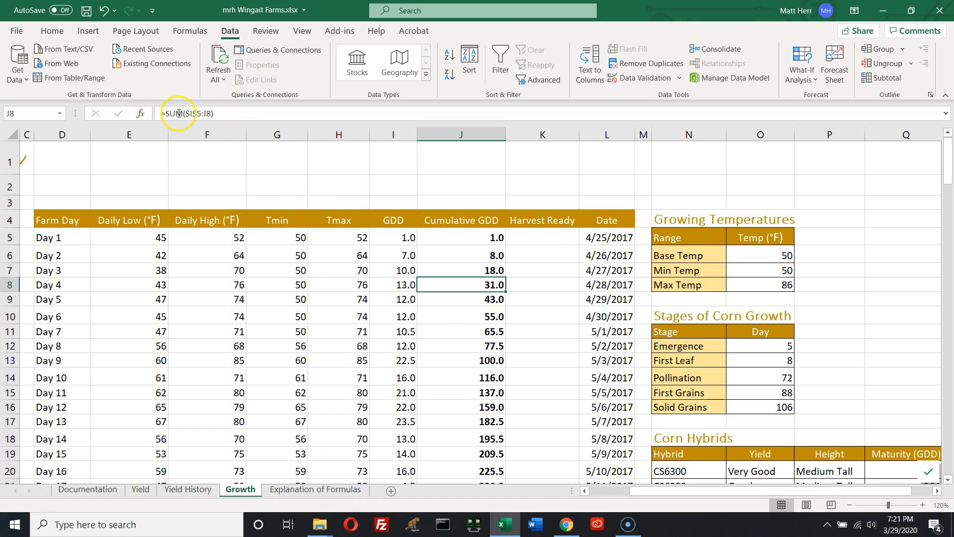
left_click(464, 298)
left_click(477, 331)
left_click(485, 378)
left_click(488, 424)
left_click(480, 454)
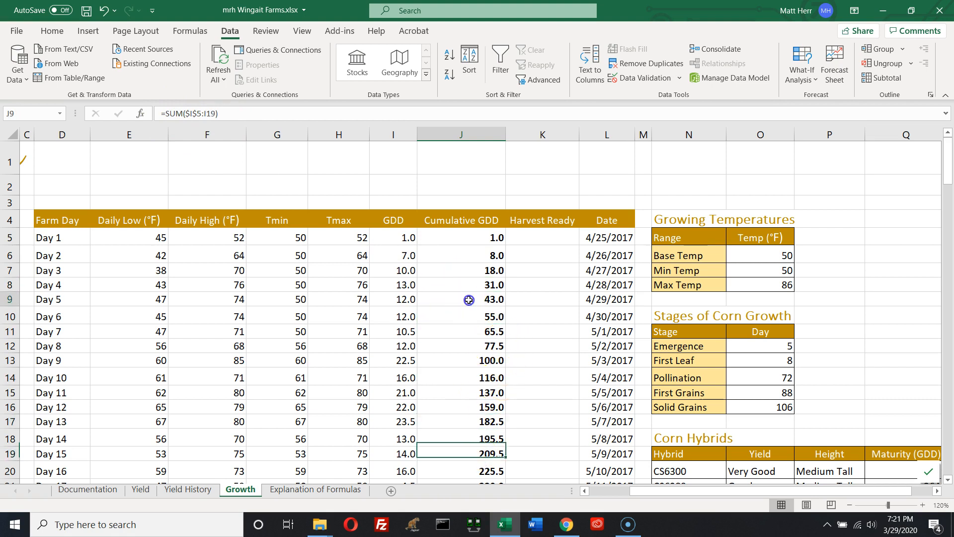
left_click(472, 421)
left_click(480, 454)
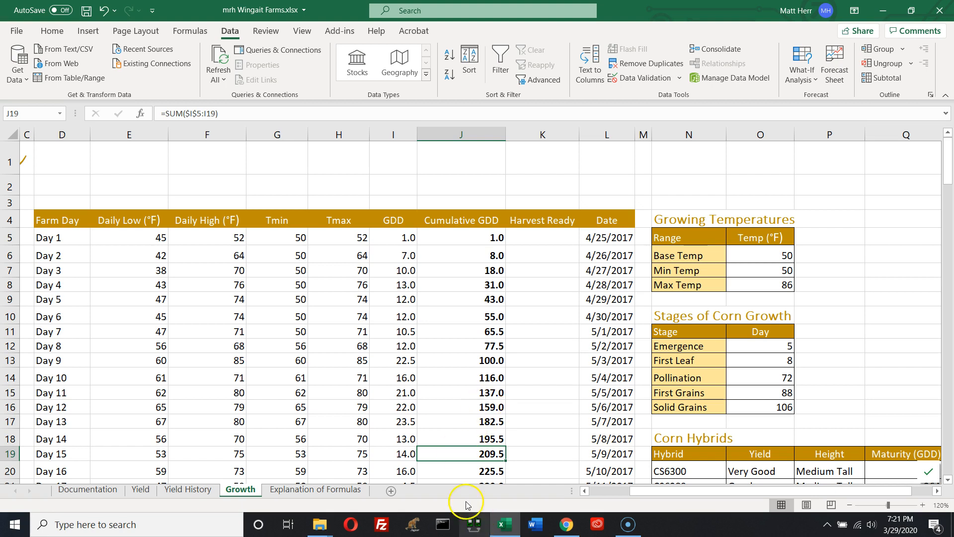
Insert the TODAY function into the Current Date cell B4 to show today's date
left_click(604, 491)
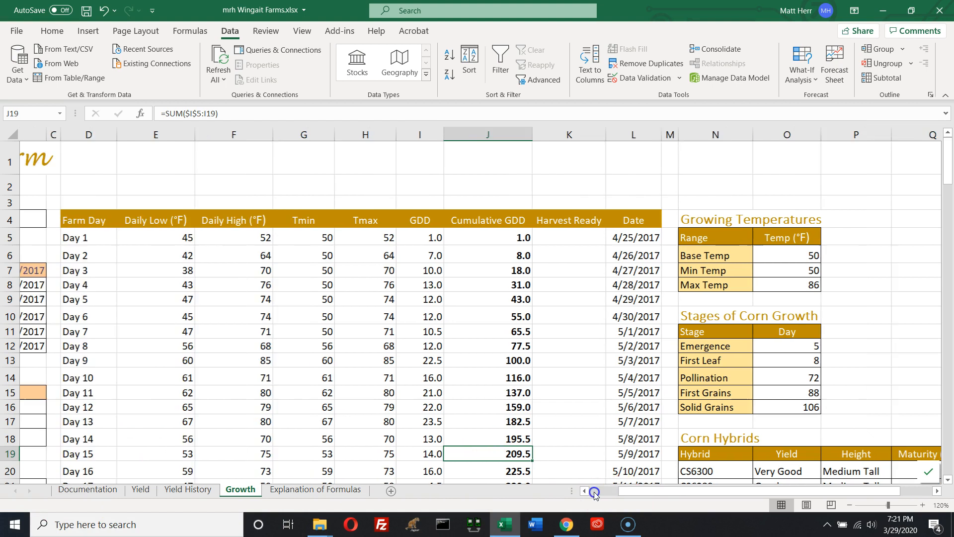
left_click(185, 227)
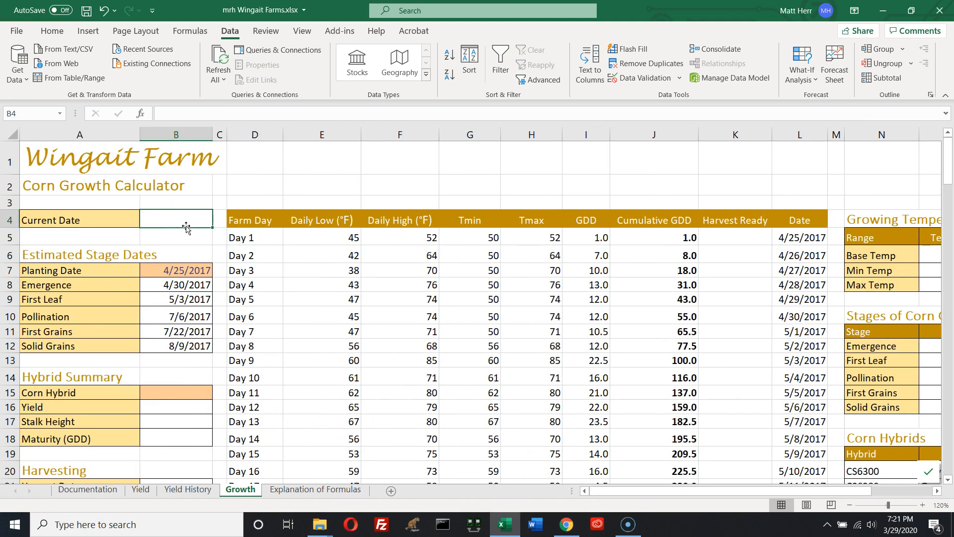
left_click(201, 31)
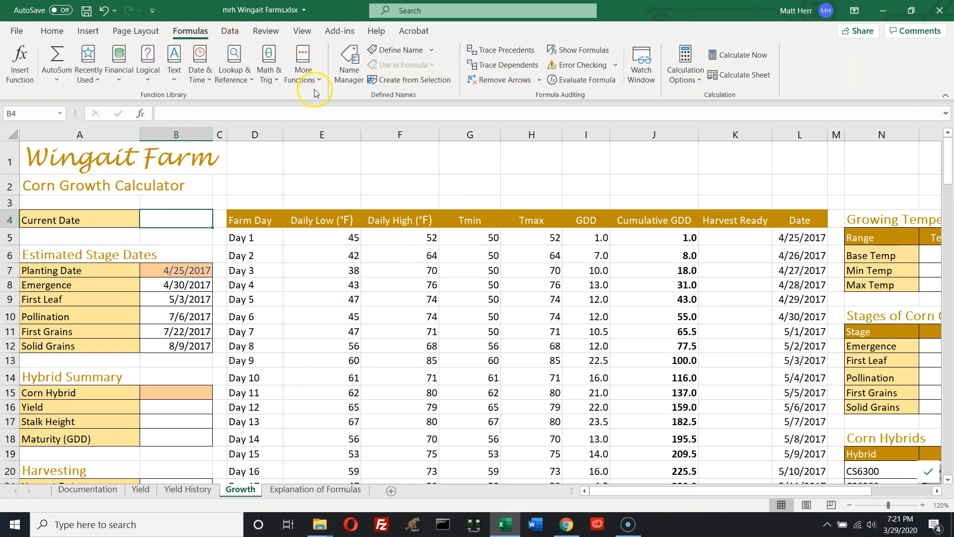
left_click(208, 81)
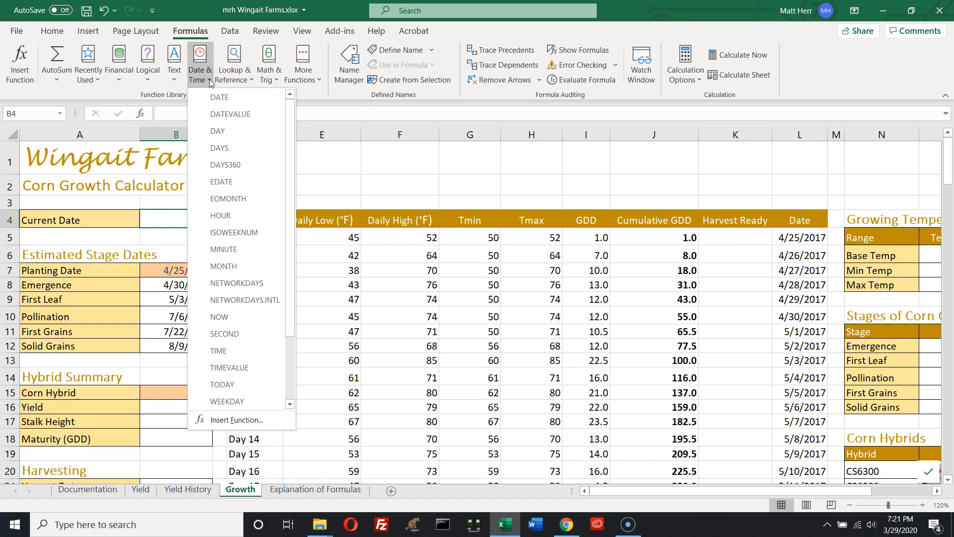
left_click(222, 385)
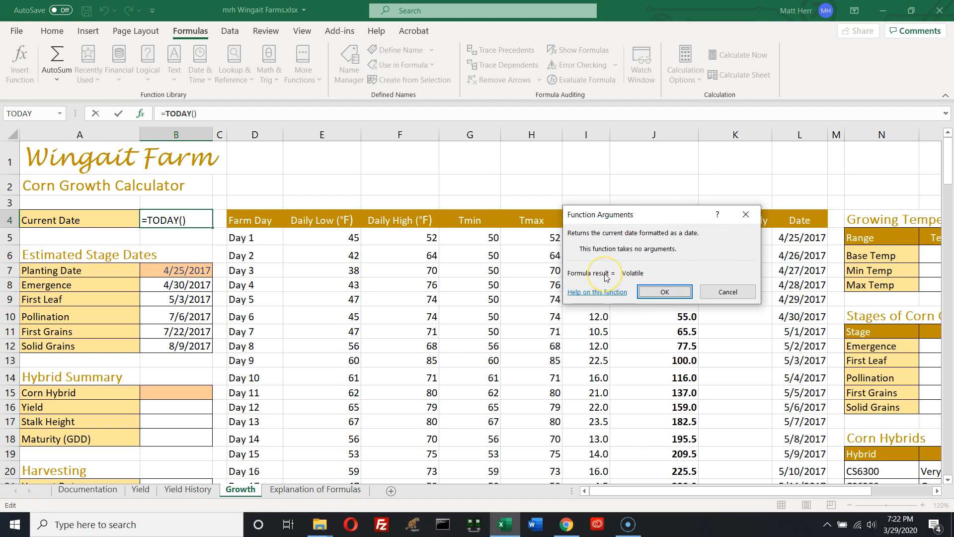
left_click(663, 279)
left_click(660, 292)
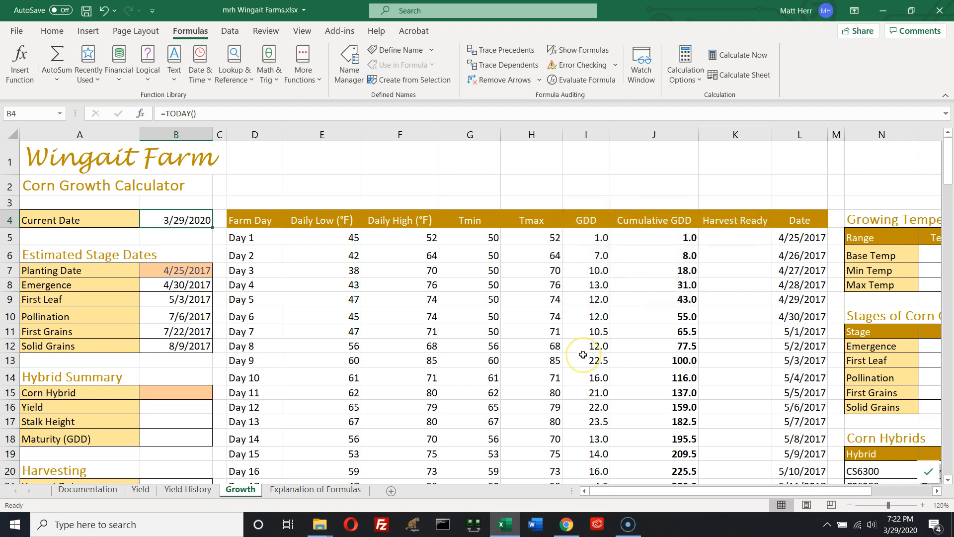
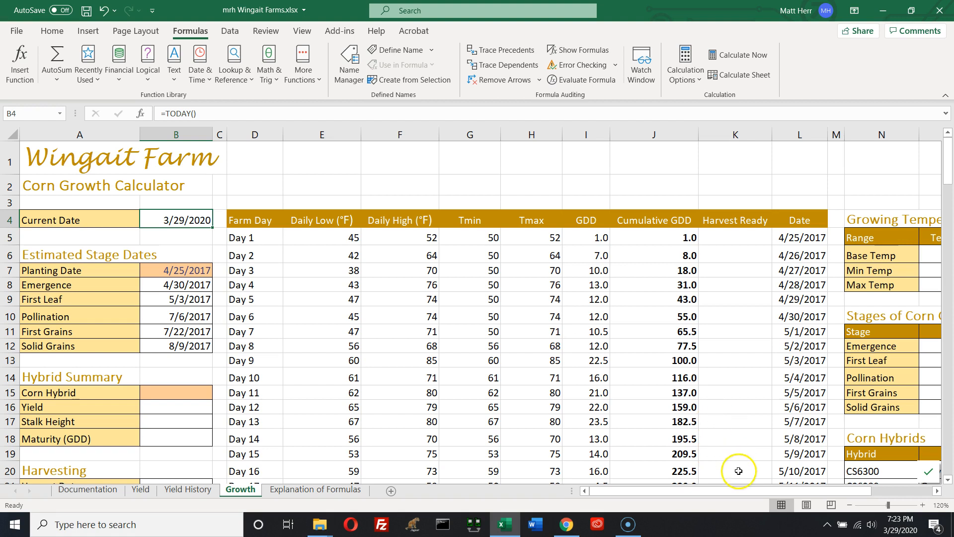
Examine the Corn Hybrids table, selecting its hybrid, yield, height and maturity columns in turn
left_click_drag(736, 491, 808, 494)
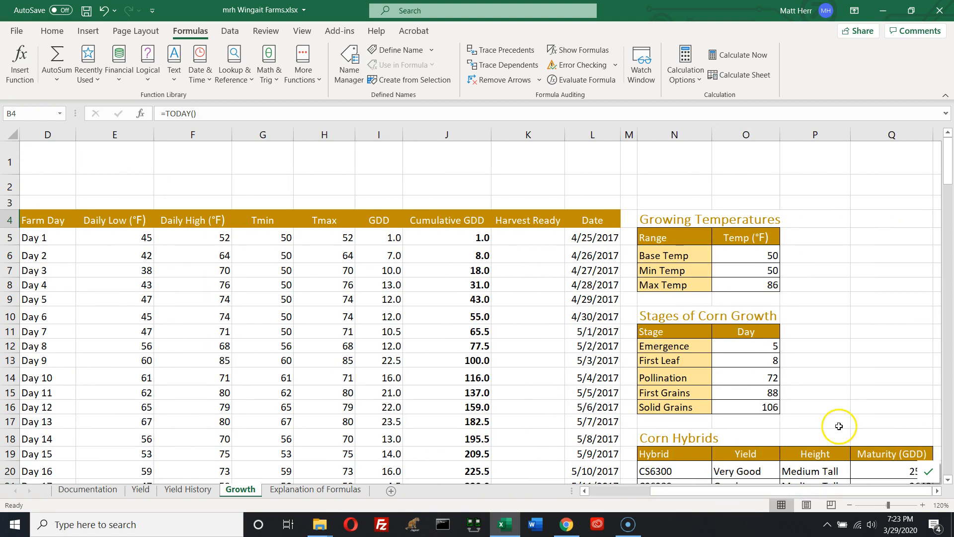
scroll(839, 425, "down", 2)
left_click_drag(654, 317, 892, 457)
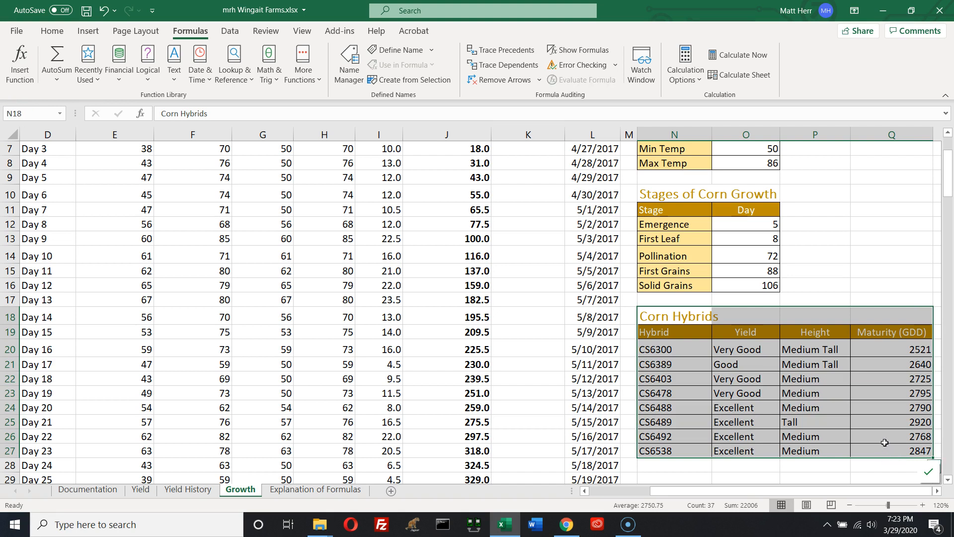
left_click(666, 392)
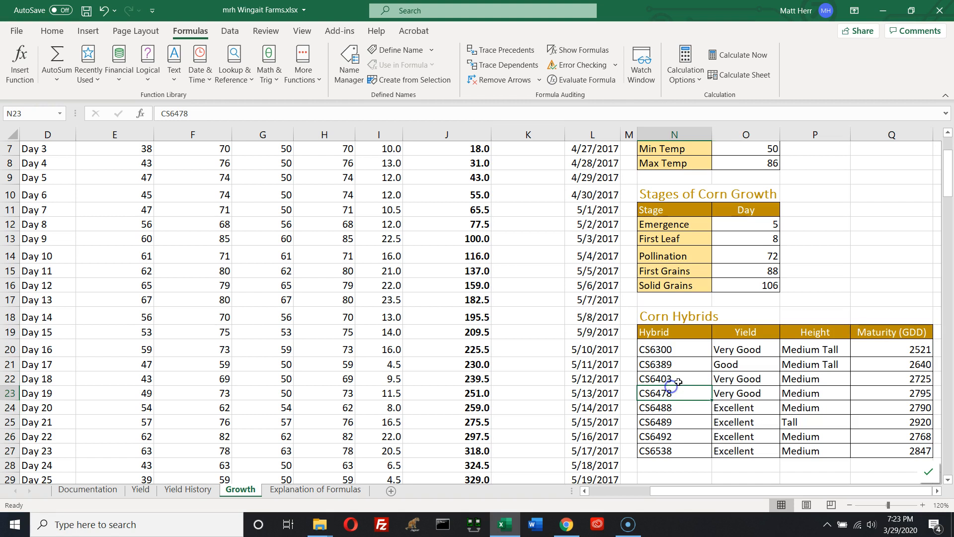
left_click_drag(669, 351, 666, 449)
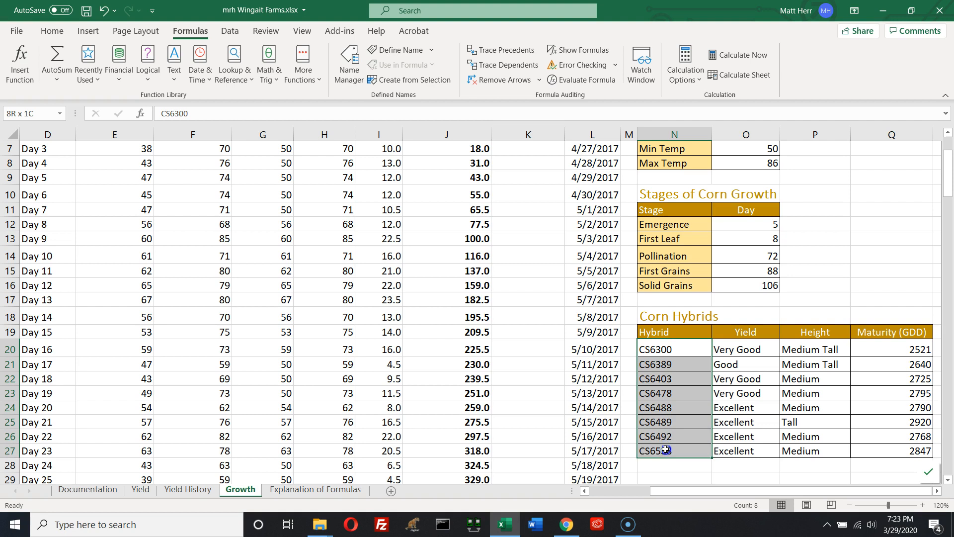
left_click_drag(665, 449, 868, 449)
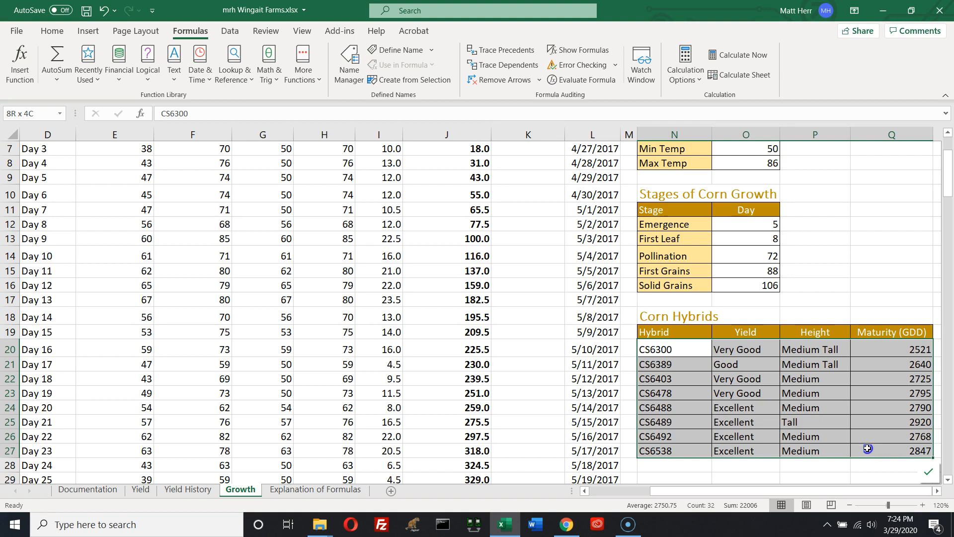
left_click_drag(868, 448, 868, 448)
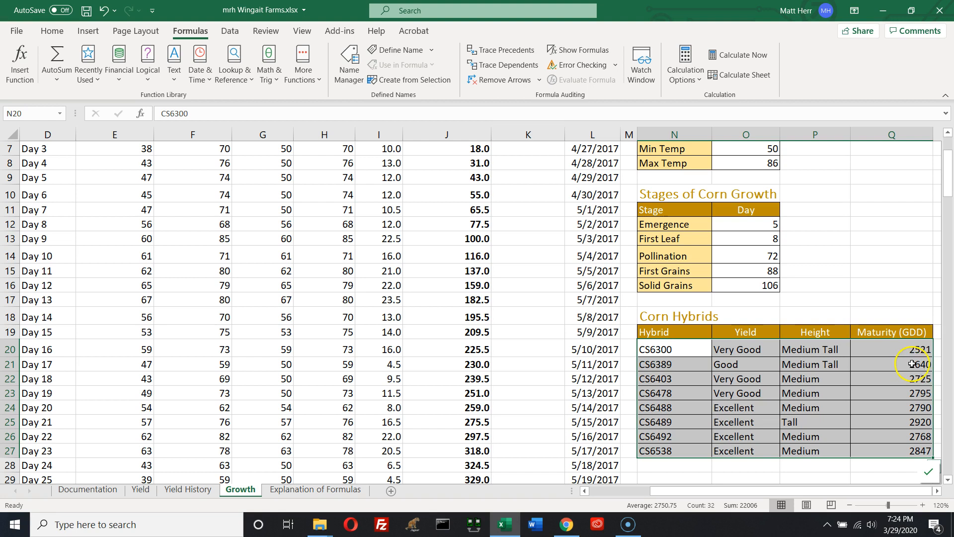
left_click_drag(741, 348, 743, 450)
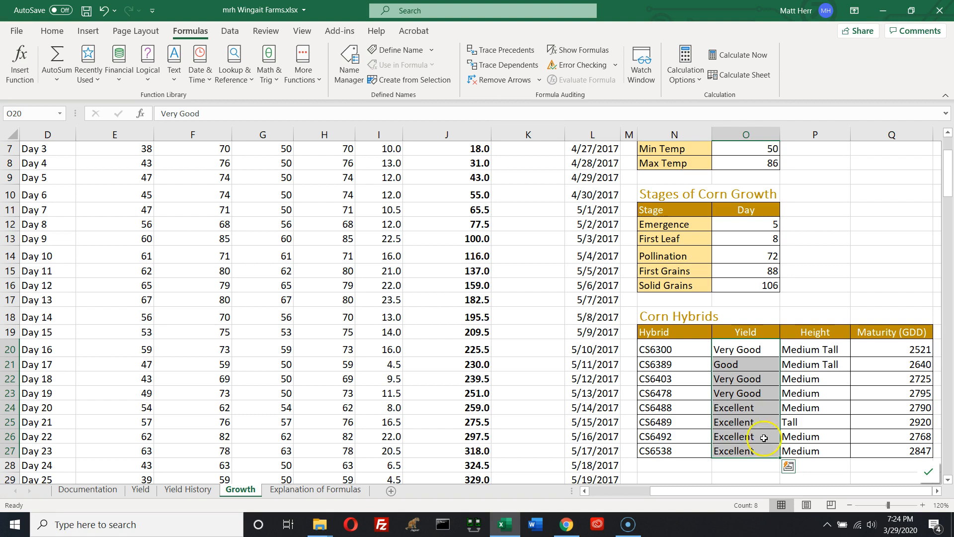
left_click_drag(810, 350, 821, 448)
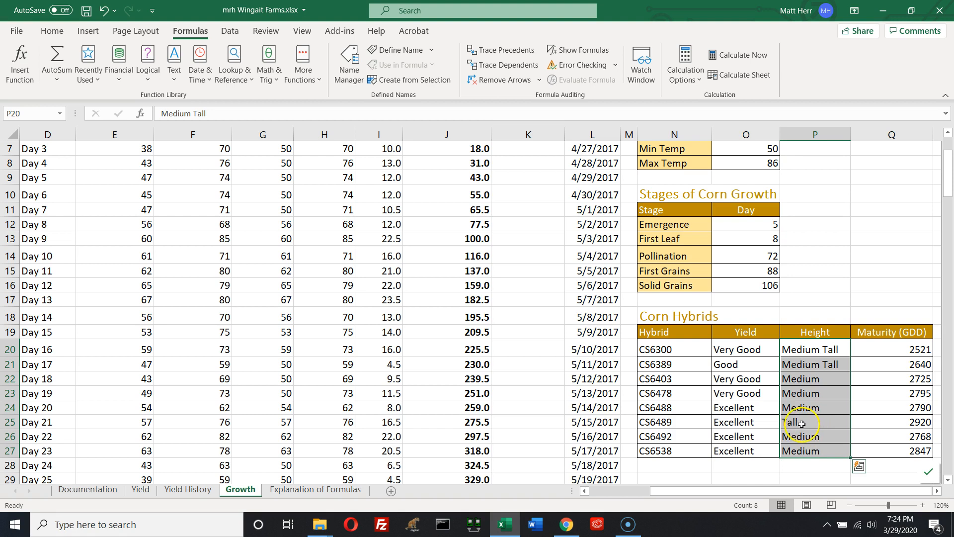
left_click_drag(661, 349, 672, 447)
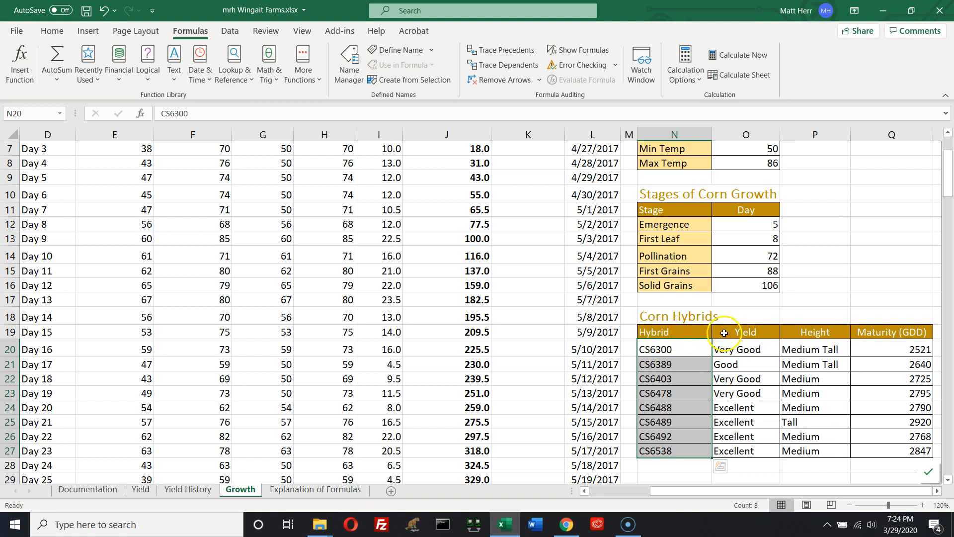
left_click_drag(740, 333, 733, 450)
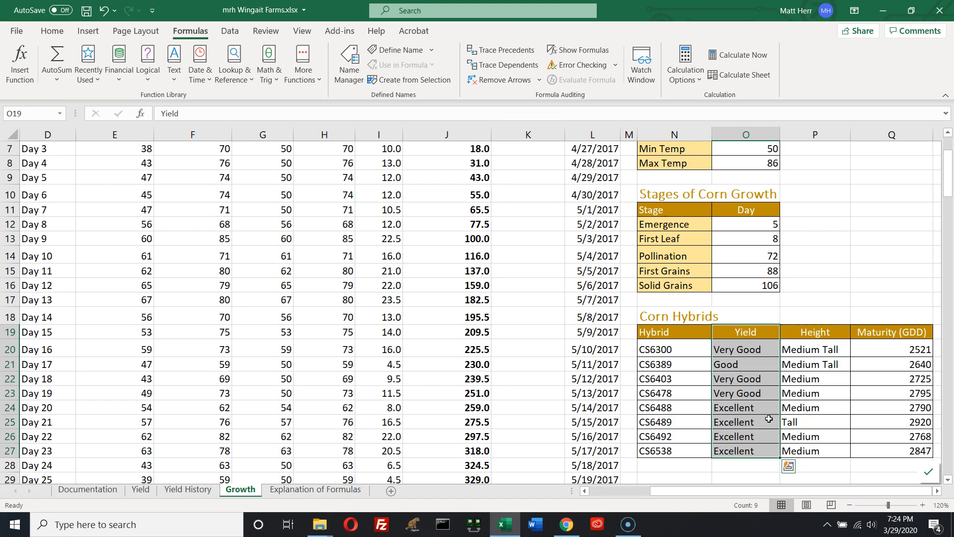
left_click_drag(810, 333, 810, 451)
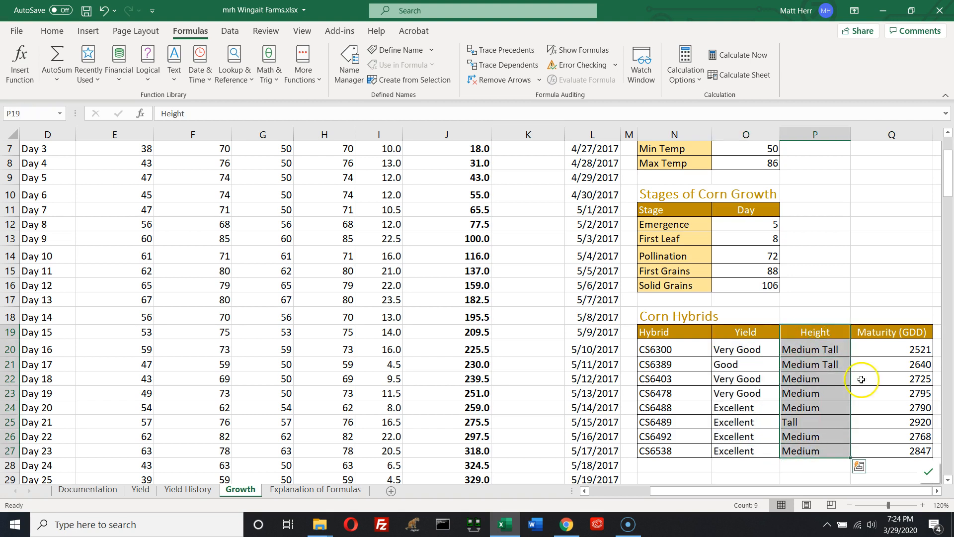
left_click_drag(890, 332, 885, 452)
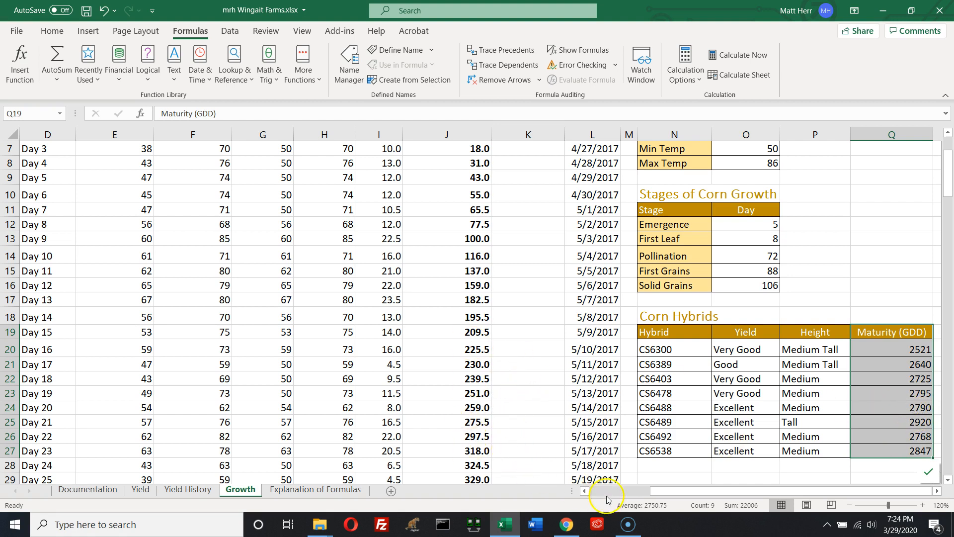
Enter CS6478 as the Corn Hybrid in the Hybrid Summary cell B15
left_click(649, 491)
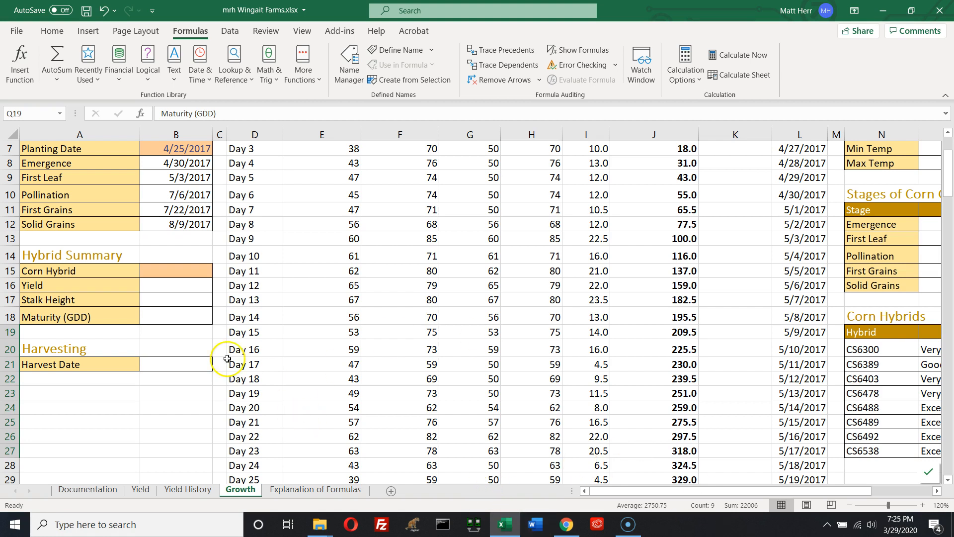
left_click(180, 271)
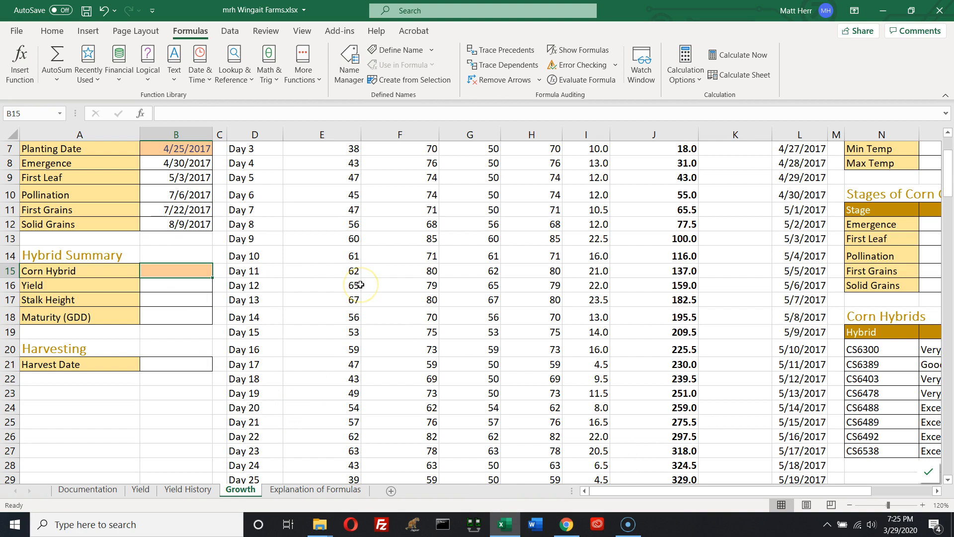
type("CS")
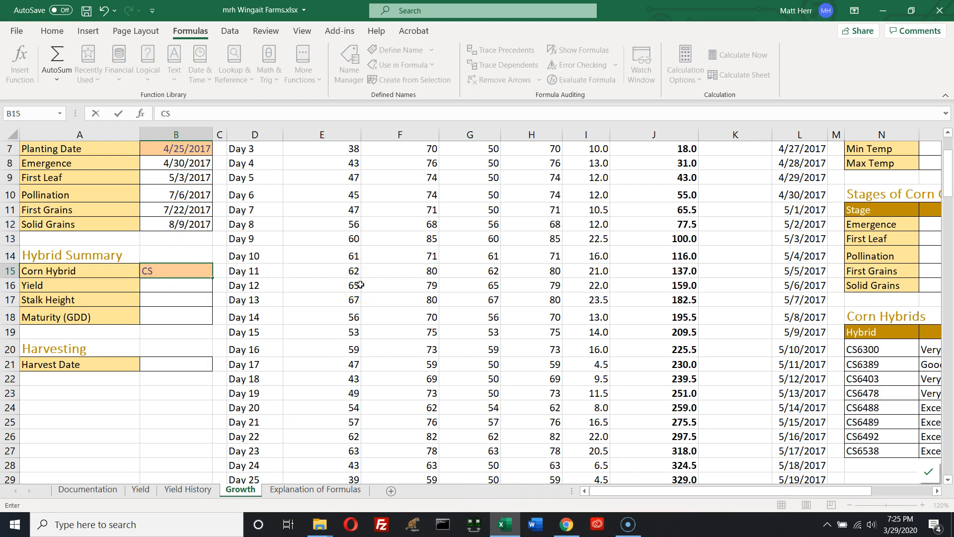
type("6478")
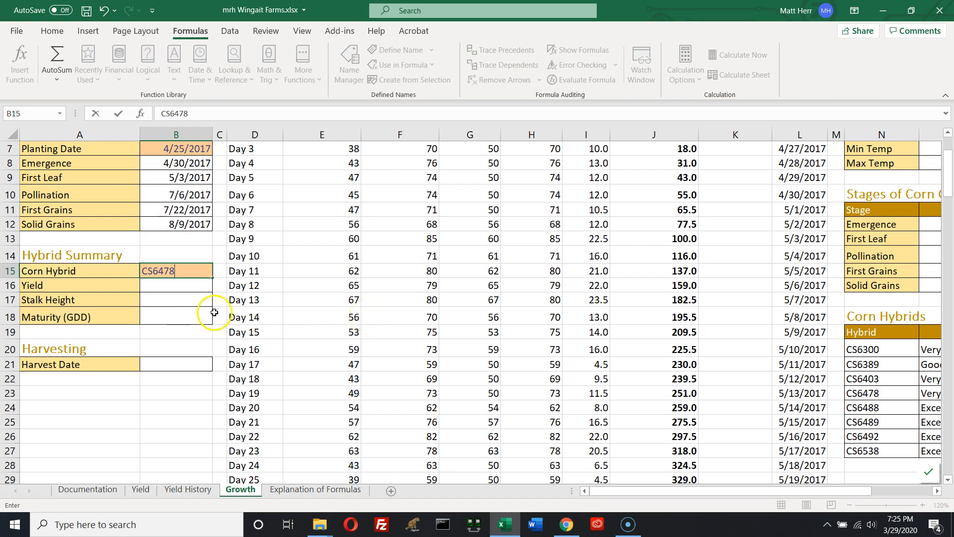
Start a VLOOKUP in the Yield cell B16 with the lookup value $B$15
left_click(169, 288)
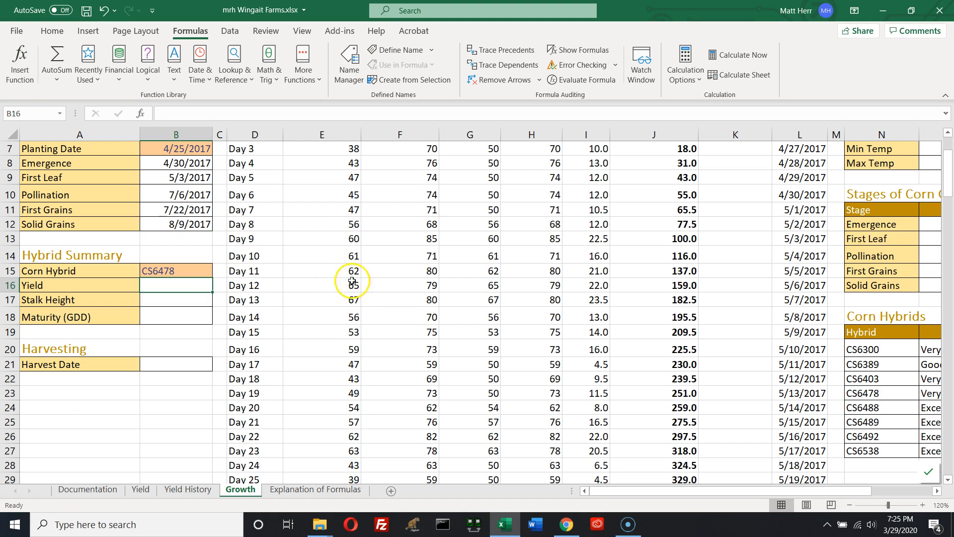
left_click(250, 77)
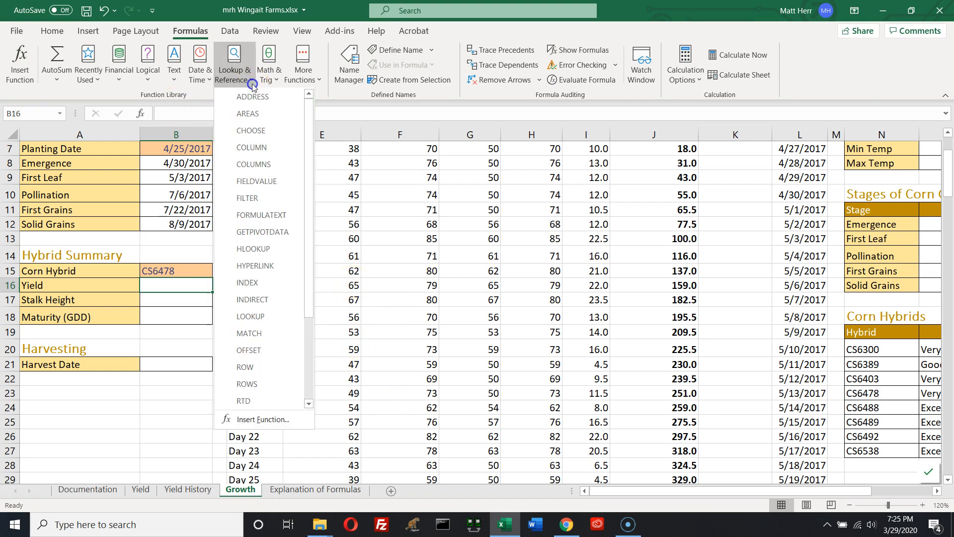
left_click(313, 386)
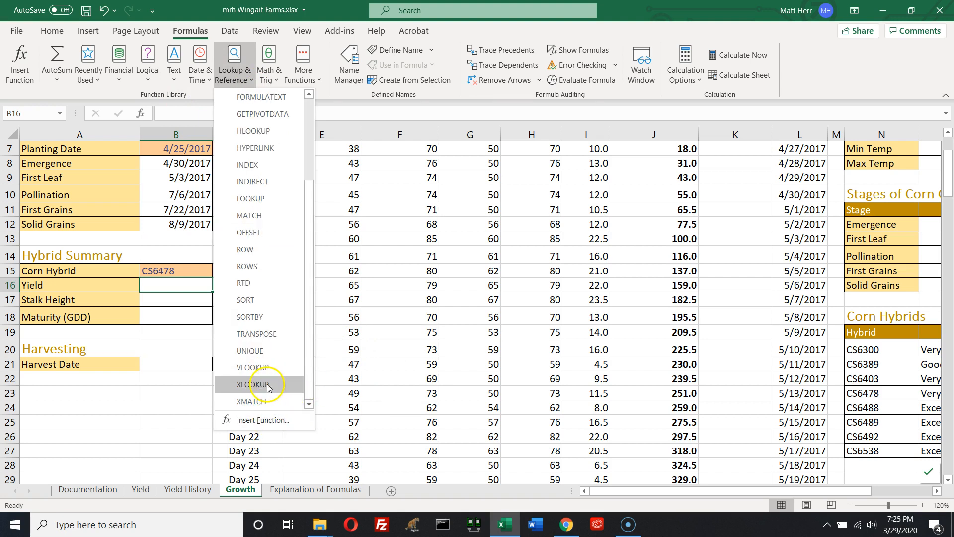
left_click(252, 367)
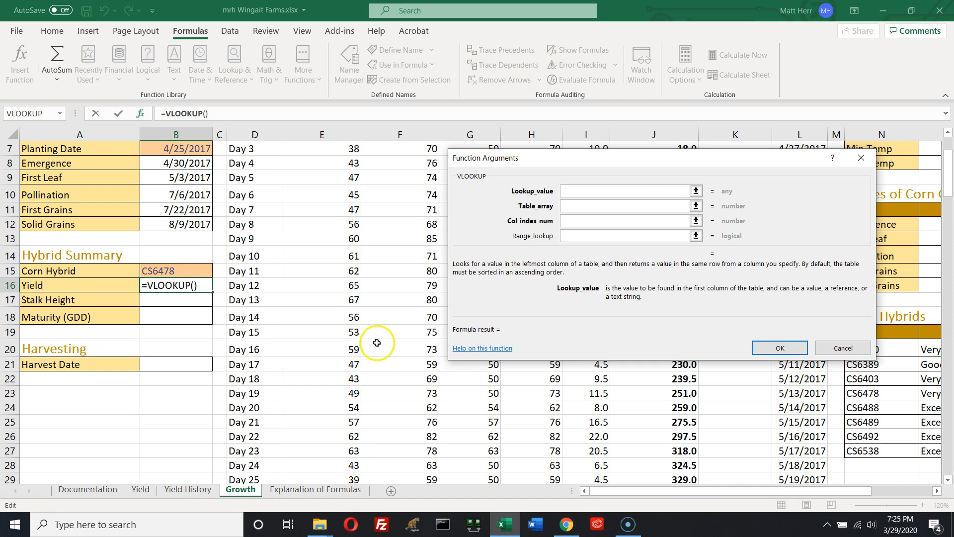
left_click(500, 190)
left_click(668, 206)
left_click(678, 225)
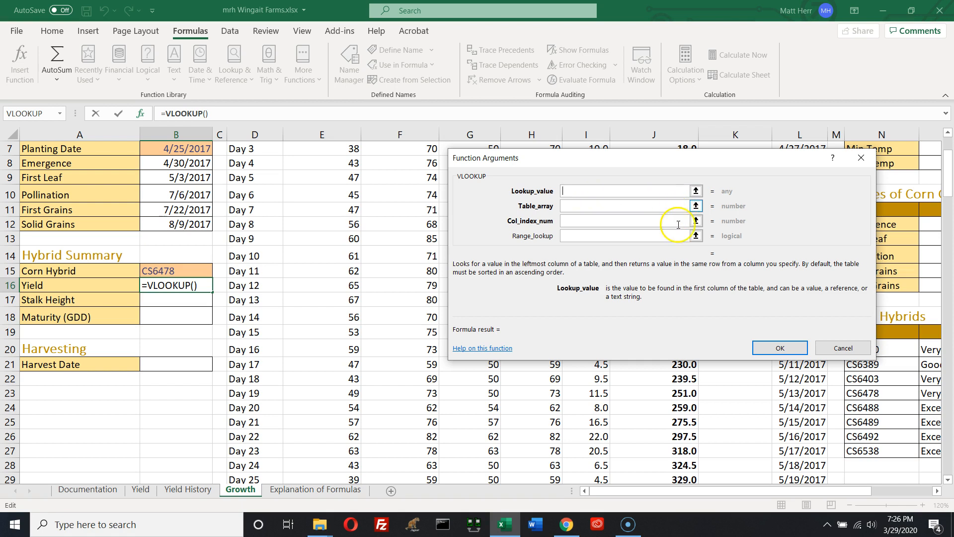
type("$")
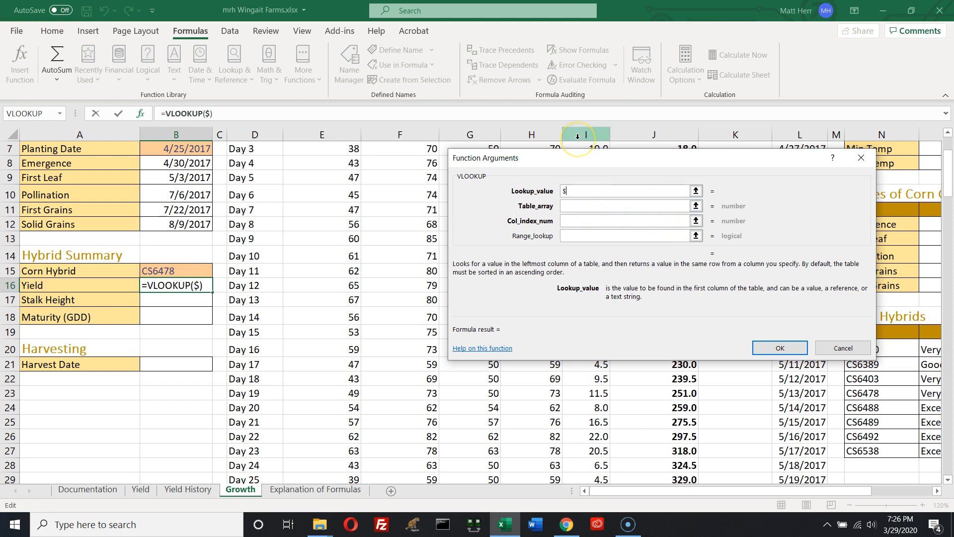
type("B$")
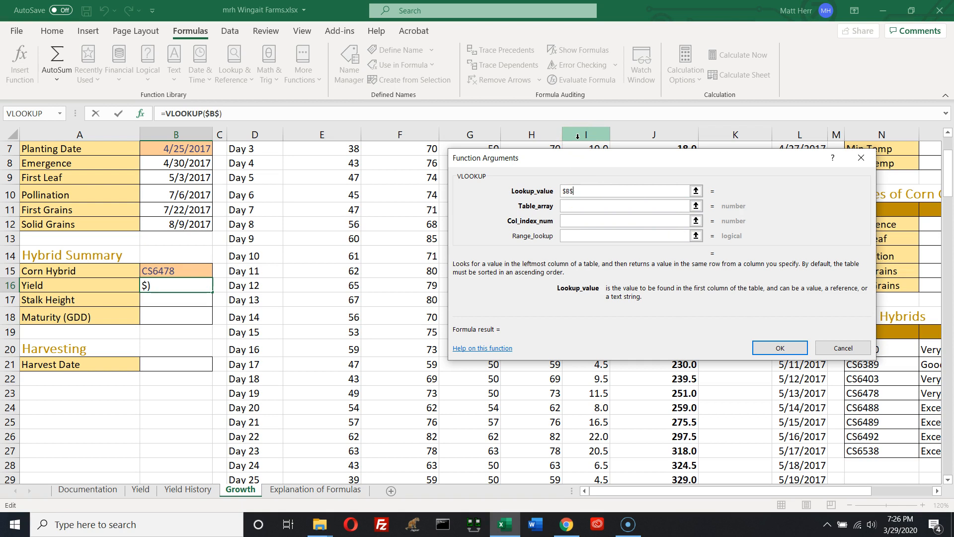
type("15")
Set the VLOOKUP table array to the Corn Hybrids range as the absolute reference $N$20:$Q$27
left_click(579, 206)
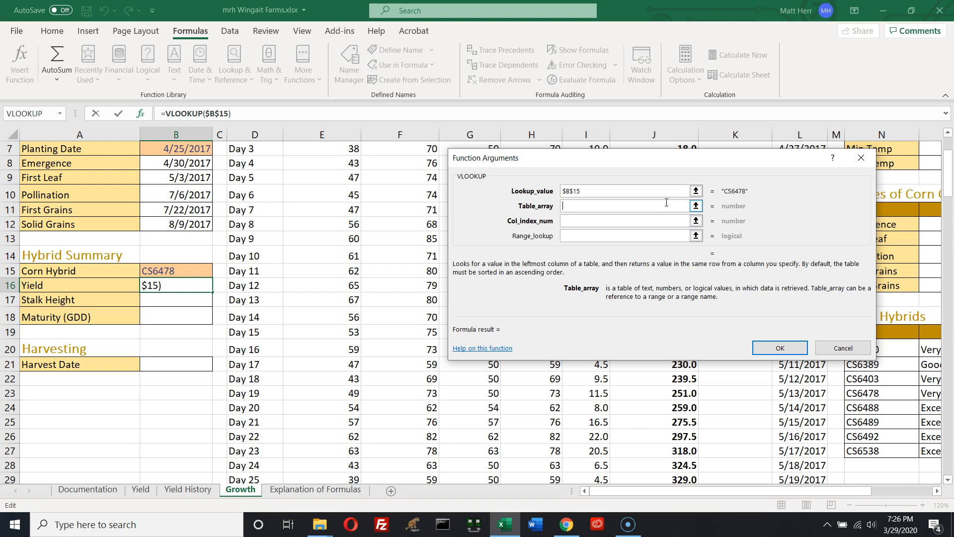
left_click(671, 202)
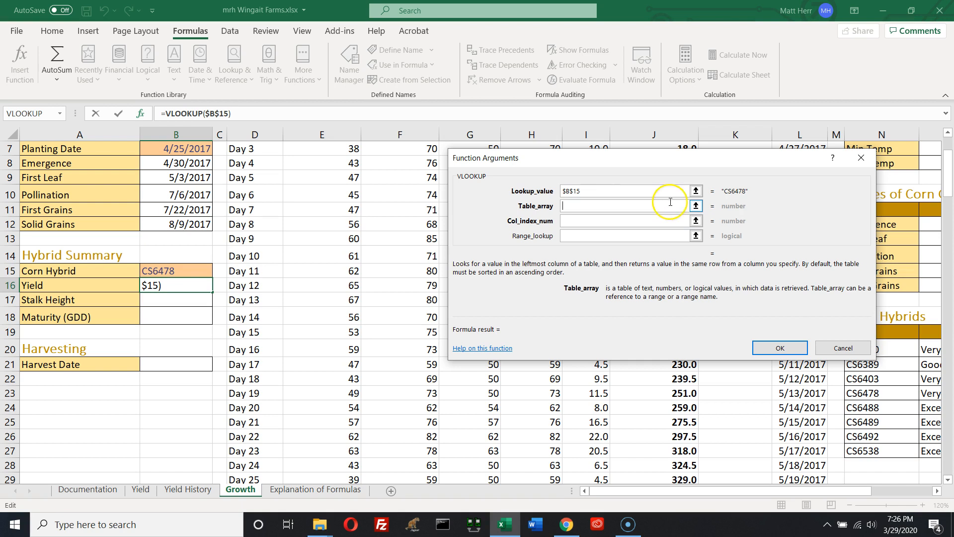
left_click(696, 206)
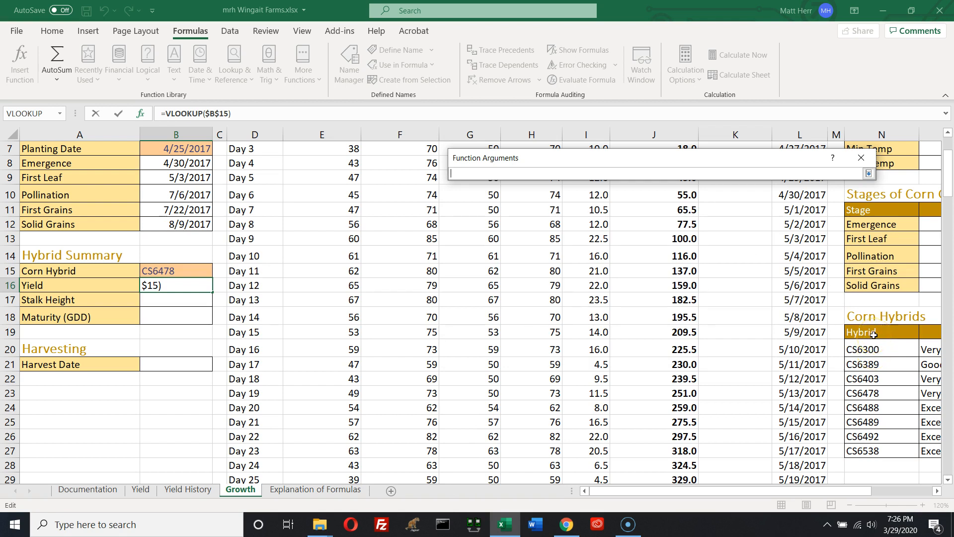
left_click_drag(865, 349, 873, 447)
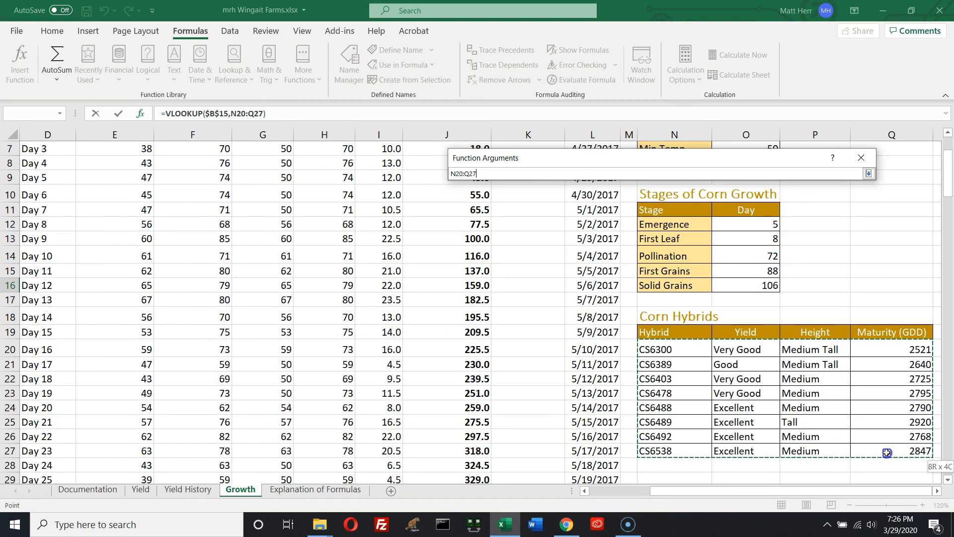
left_click_drag(887, 452, 888, 451)
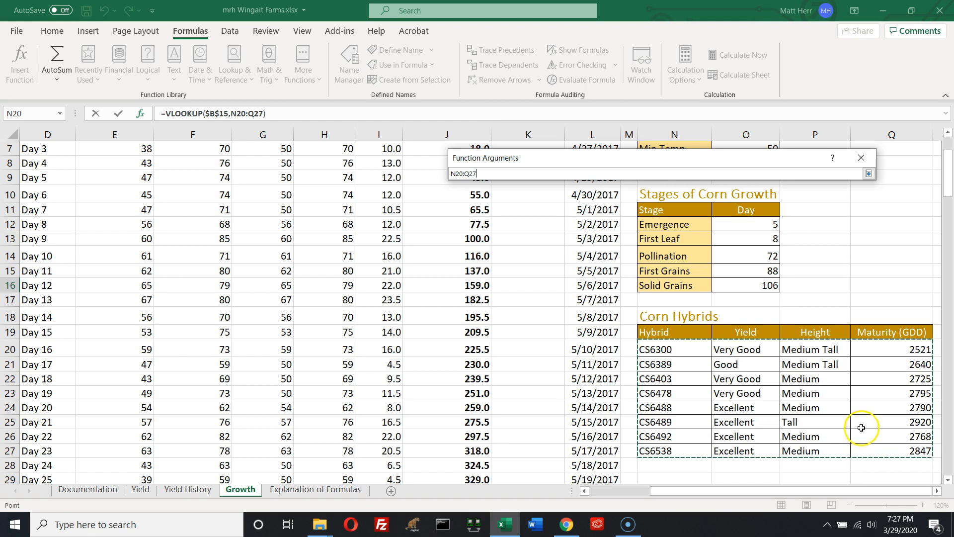
left_click(868, 173)
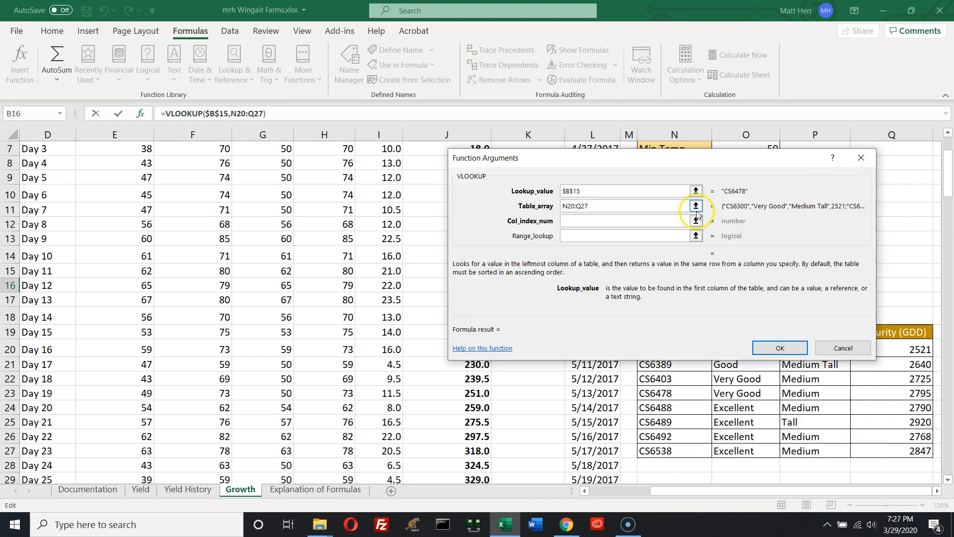
left_click(568, 206)
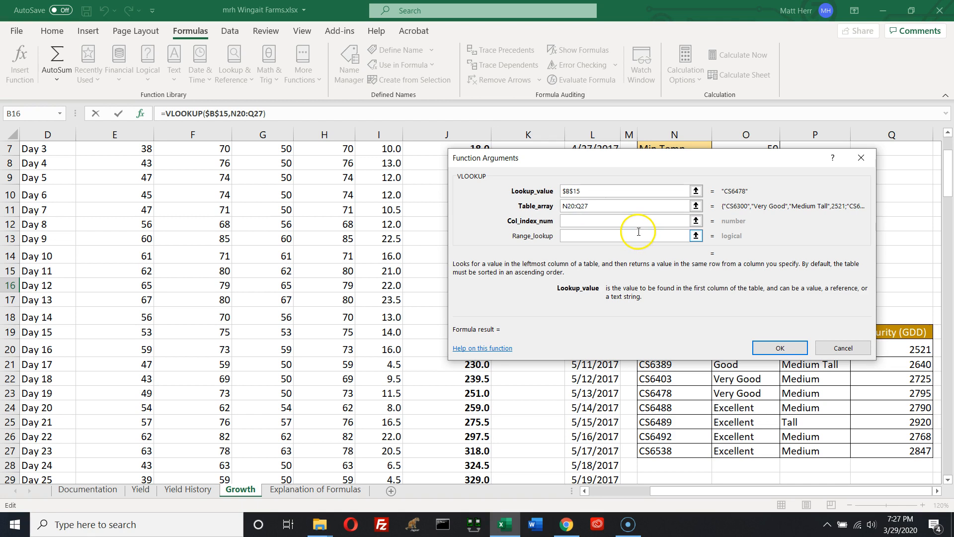
type("44")
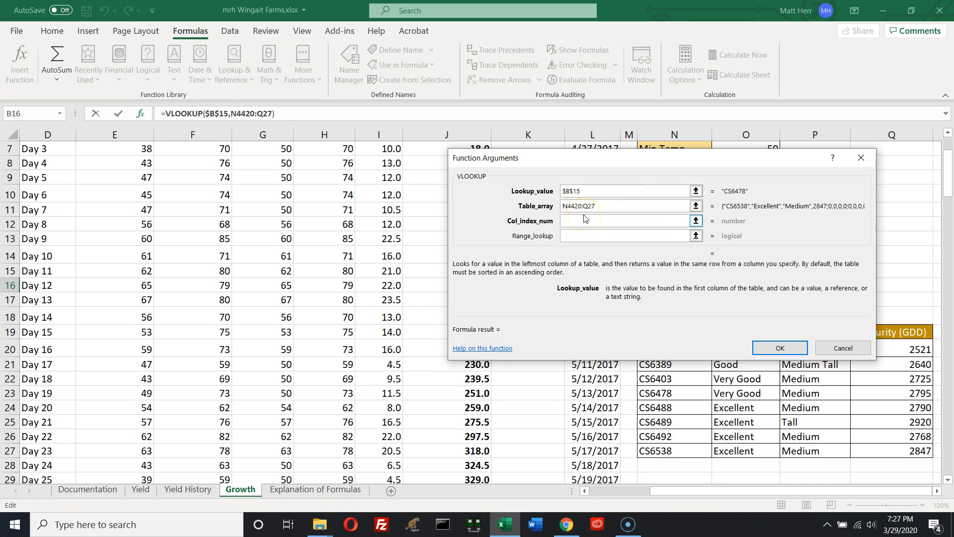
key("BackSpace")
key("BackSpace")
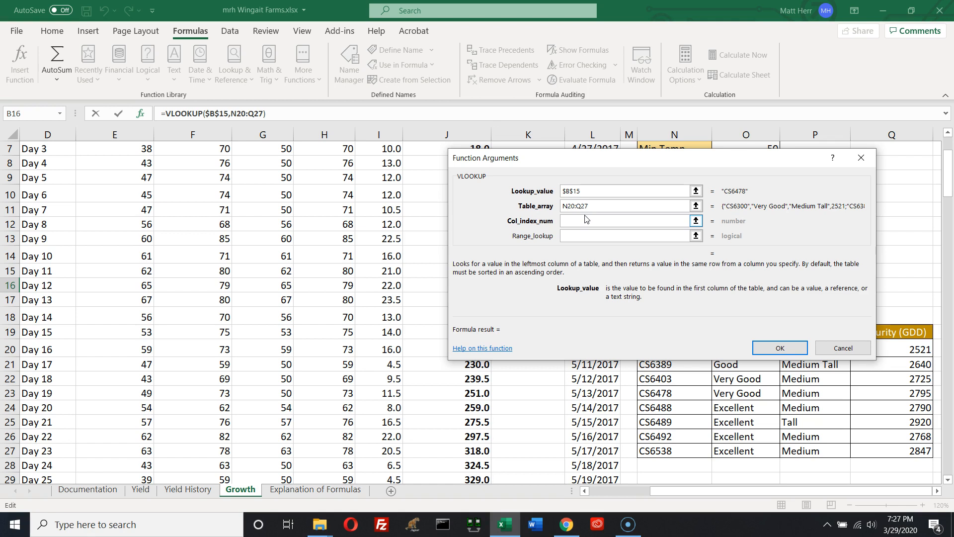
key("F4")
left_click(591, 205)
key("F4")
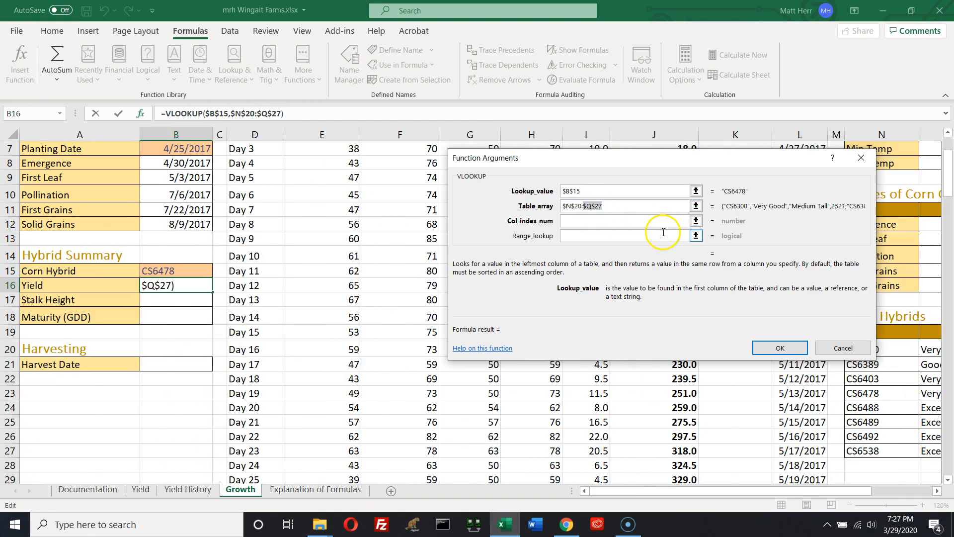
Set the Yield VLOOKUP's column index number to 2
left_click(586, 222)
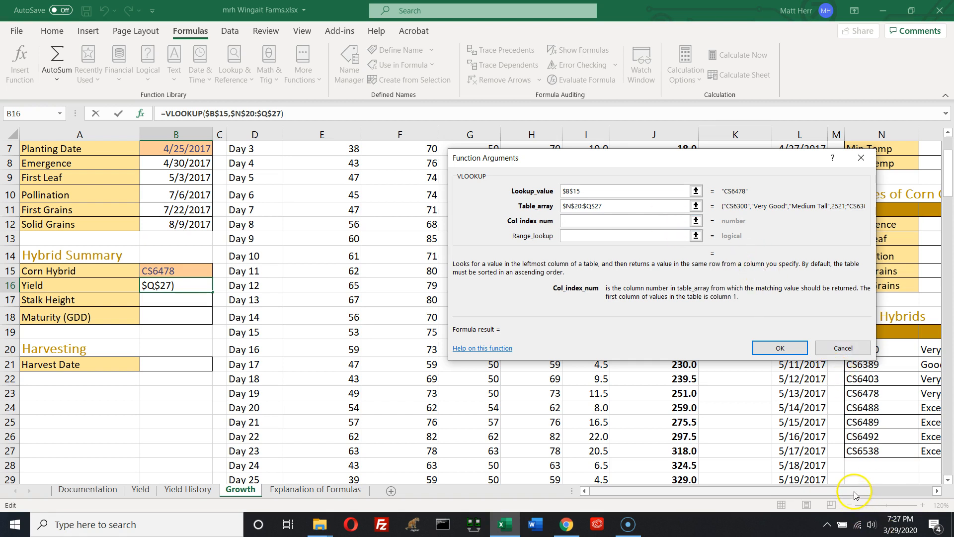
scroll(855, 495, "right", 5)
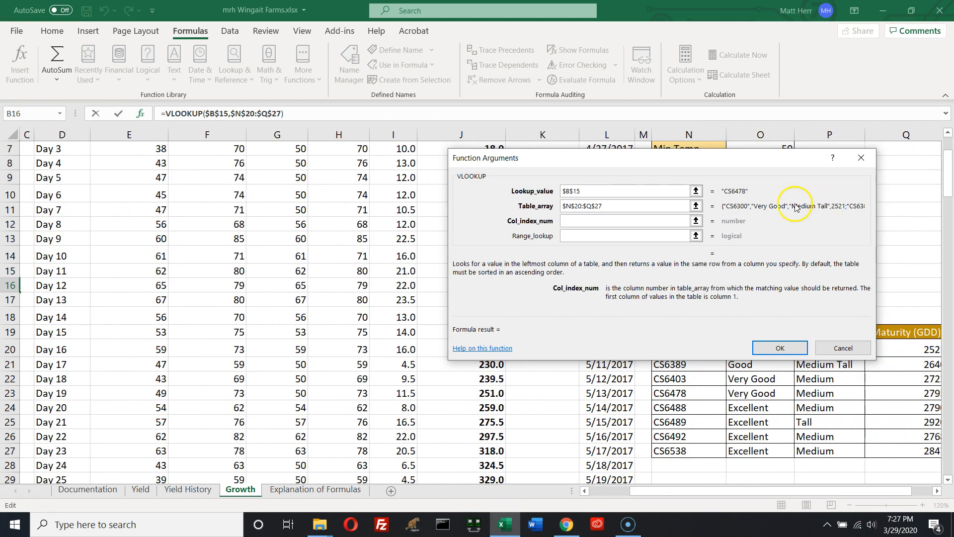
left_click_drag(750, 159, 622, 98)
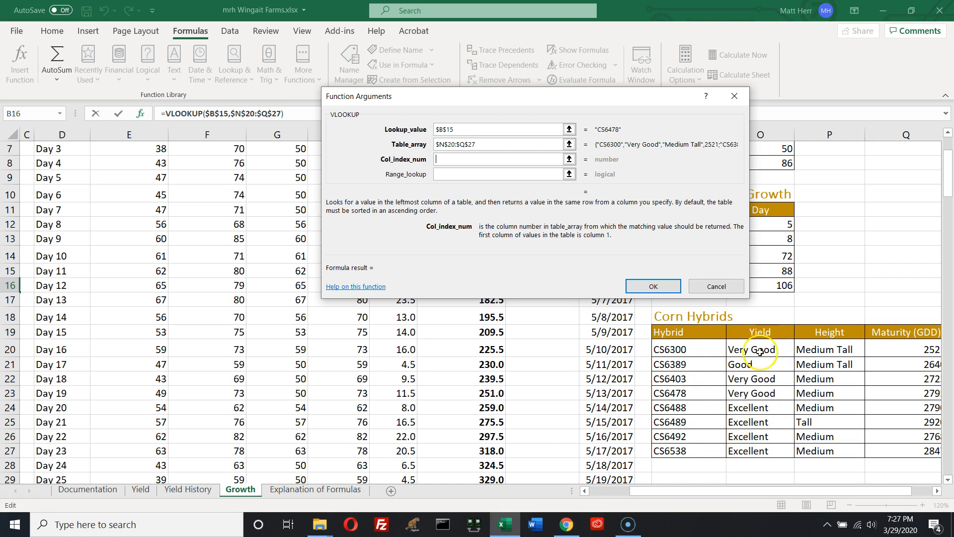
left_click_drag(741, 495, 661, 492)
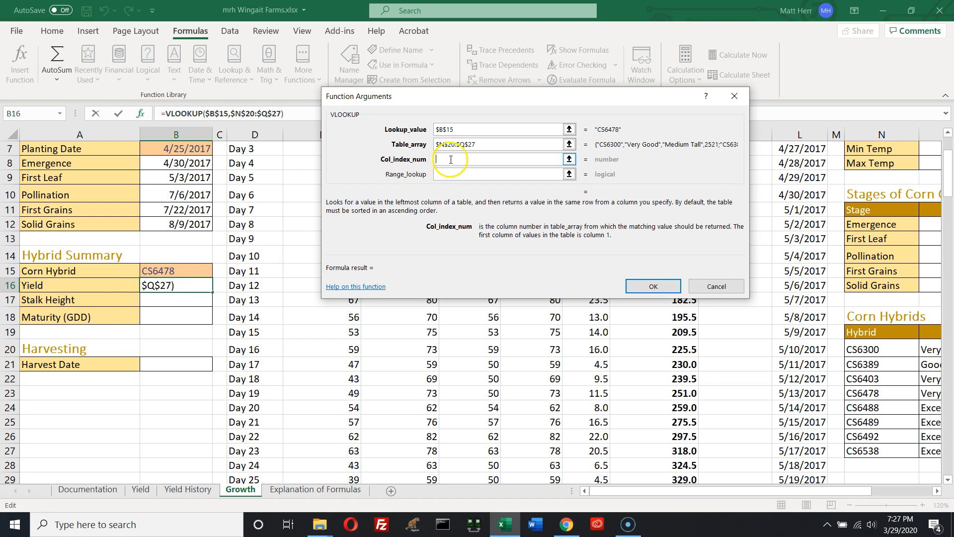
type("2")
left_click(441, 172)
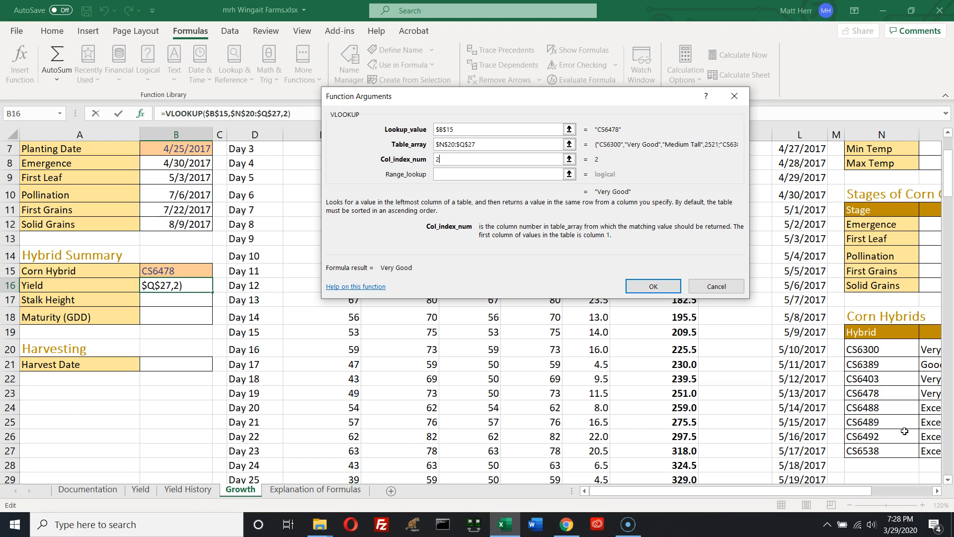
left_click(890, 458)
Set the range lookup to FALSE for an exact match and finish the Yield VLOOKUP in B16
left_click(478, 175)
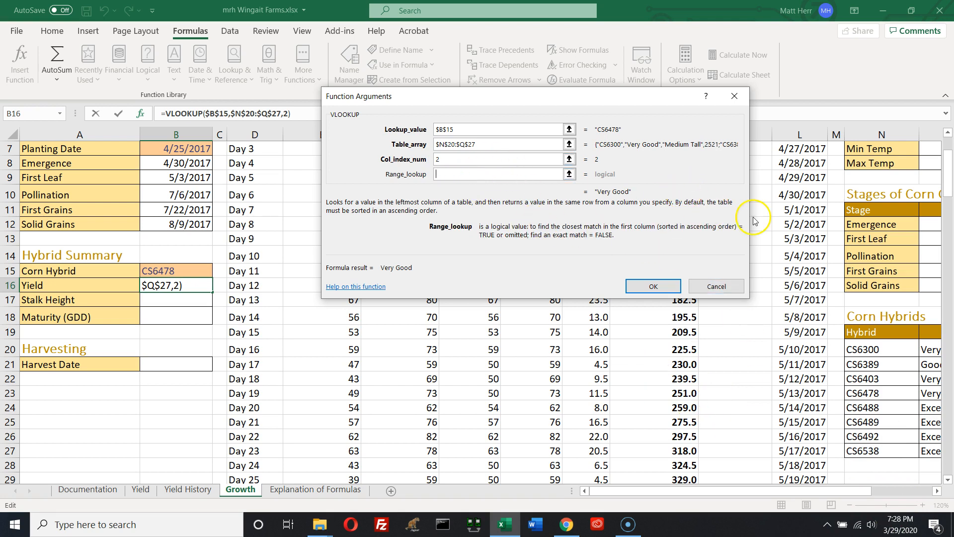
type("FALSE")
key("BackSpace")
key("BackSpace")
key("BackSpace")
key("BackSpace")
type("ALSE")
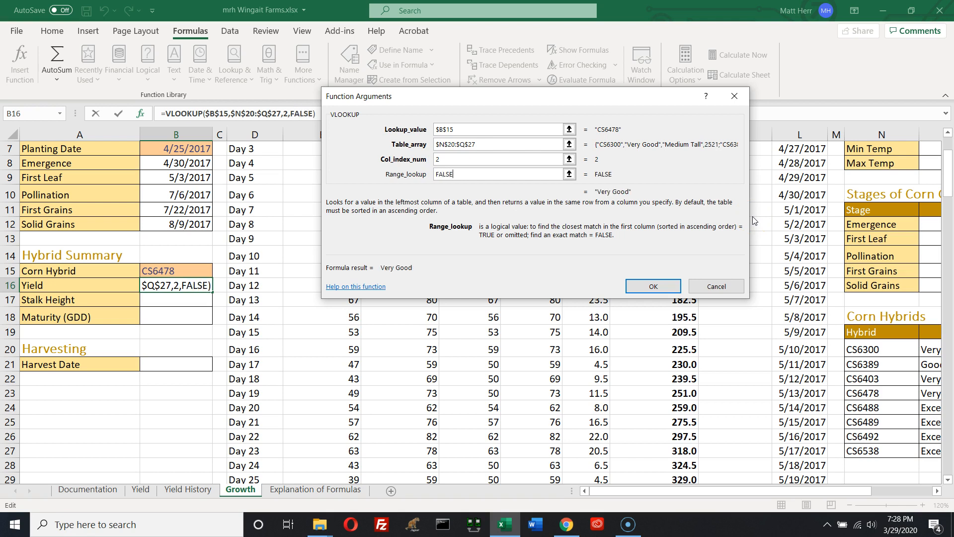
left_click(772, 180)
left_click(652, 289)
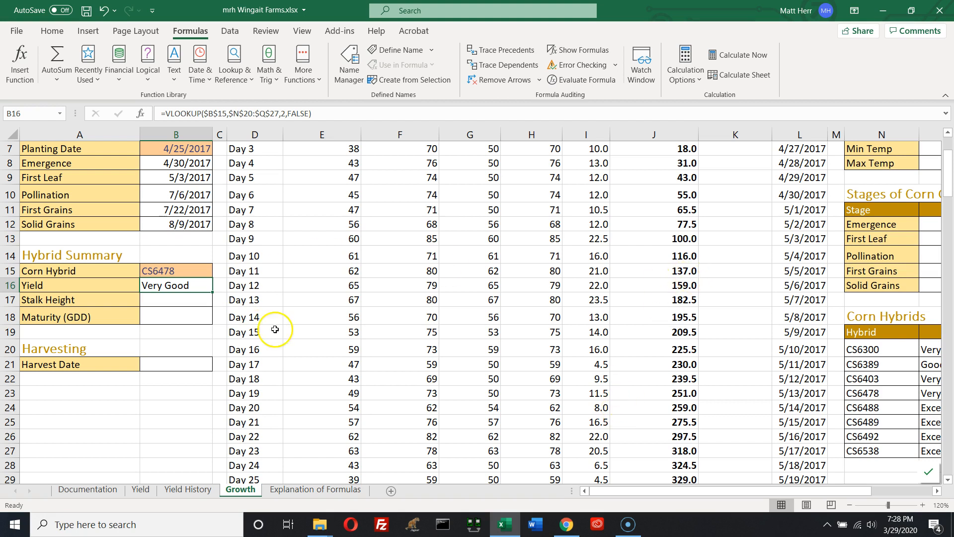
Reopen the B16 VLOOKUP arguments to review them, then close the dialog without changes
left_click(194, 329)
left_click(177, 288)
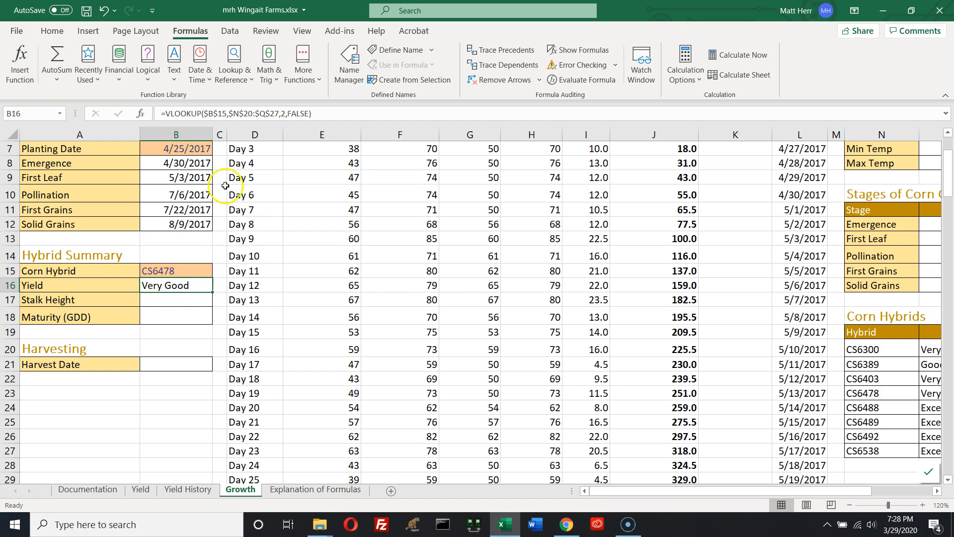
left_click(141, 116)
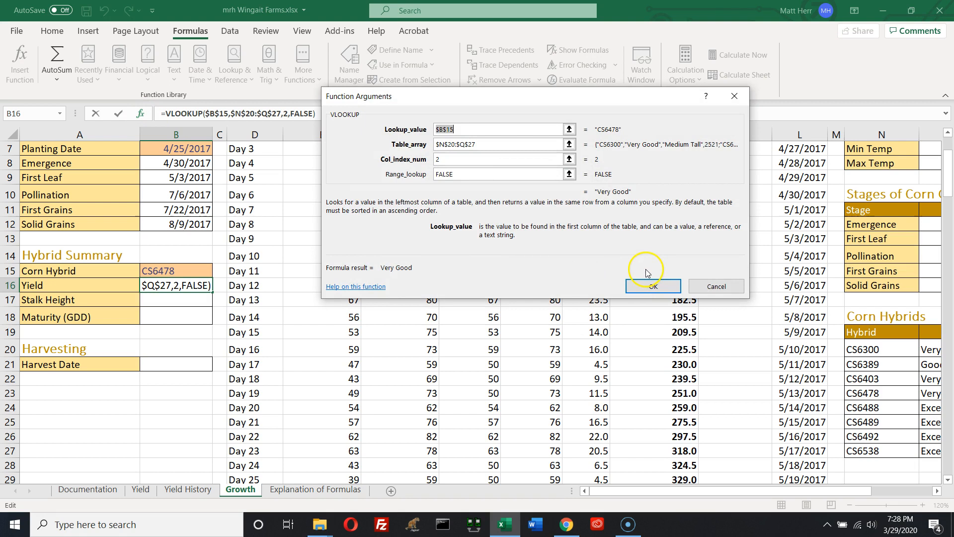
left_click(706, 287)
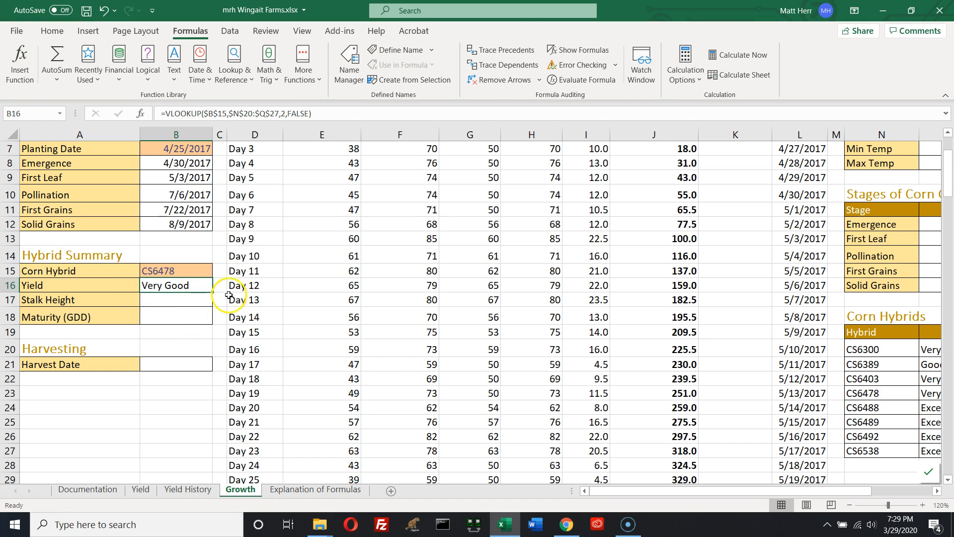
Copy the Yield VLOOKUP formula down into the Stalk Height and Maturity cells B17:B18
left_click_drag(213, 294, 209, 318)
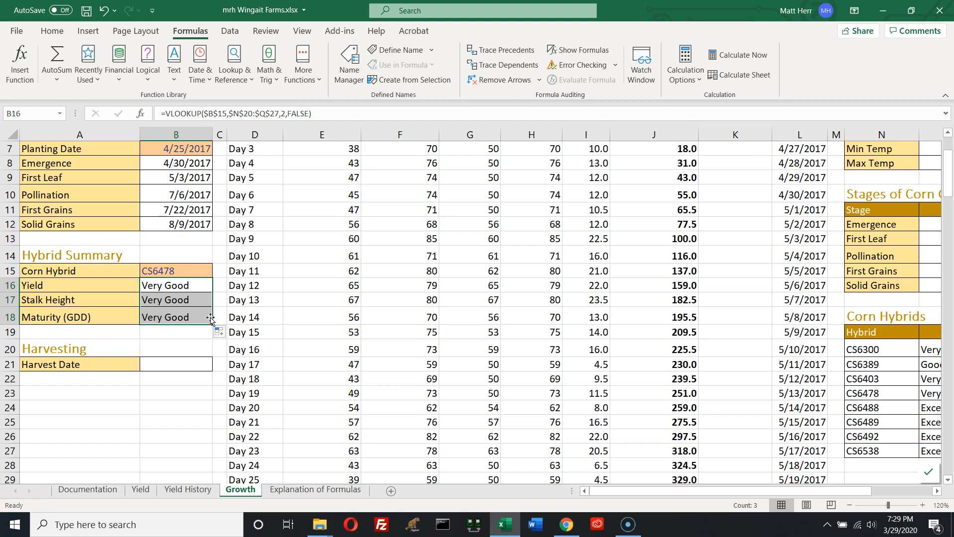
double_click(152, 300)
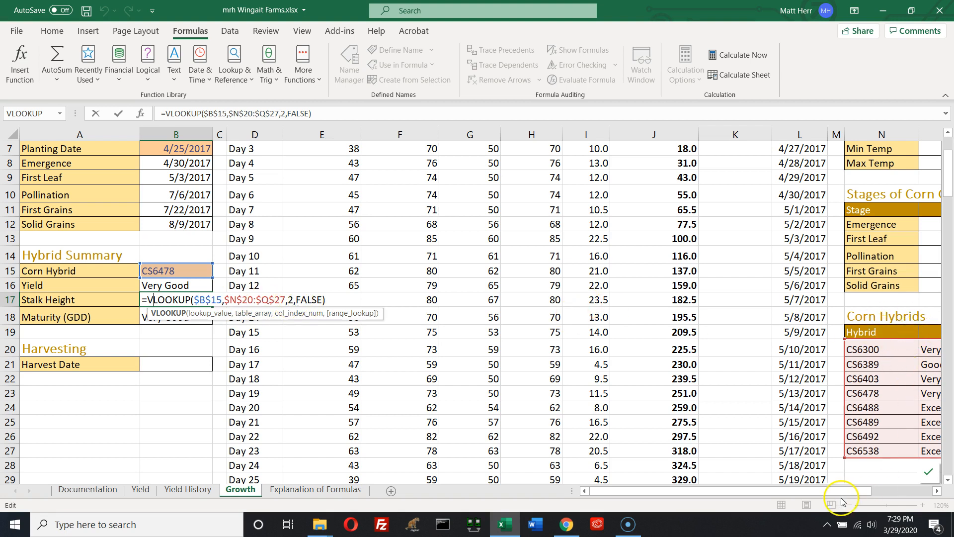
left_click_drag(833, 492, 873, 491)
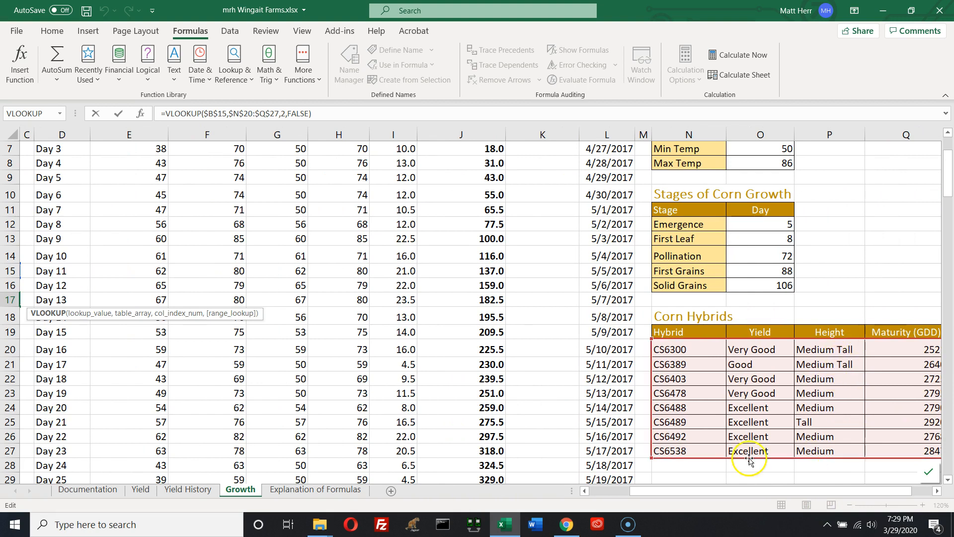
left_click(614, 492)
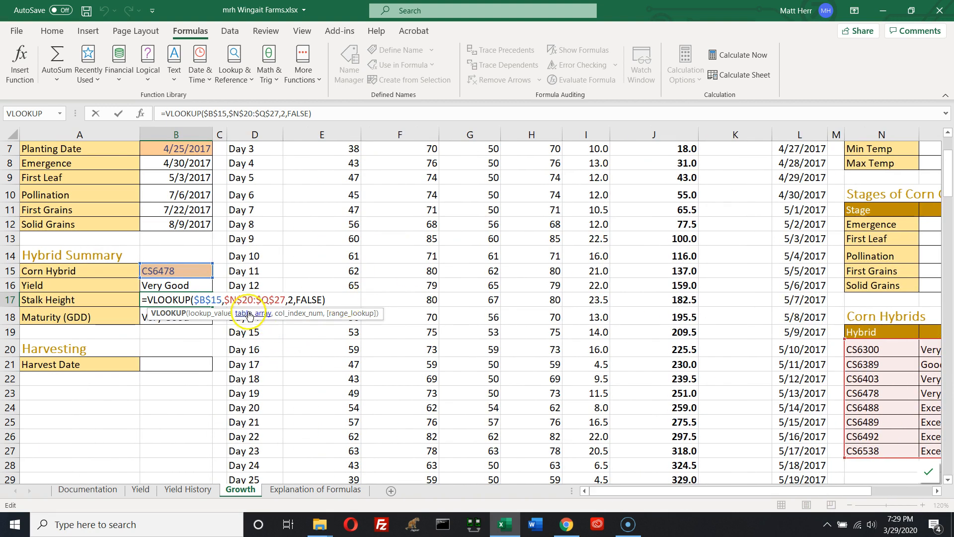
left_click(294, 301)
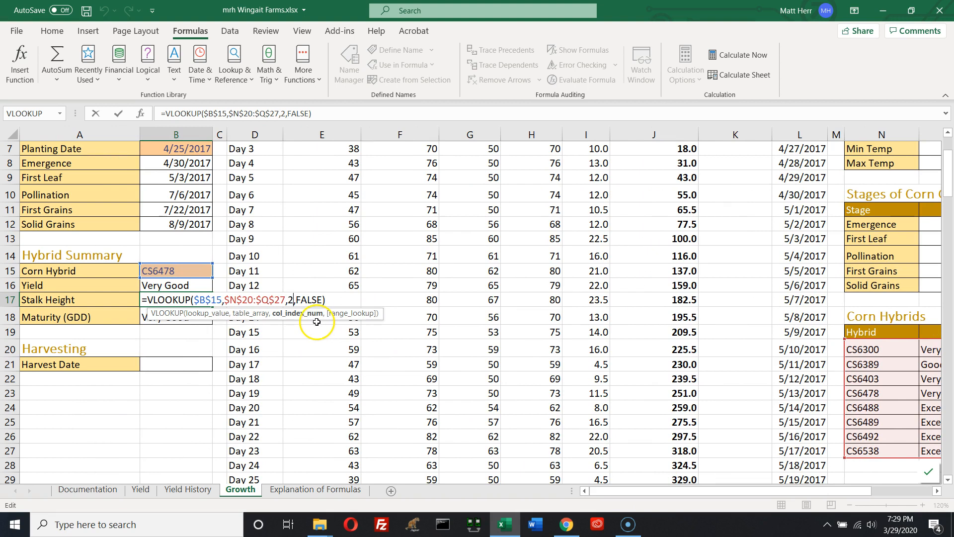
key("Return")
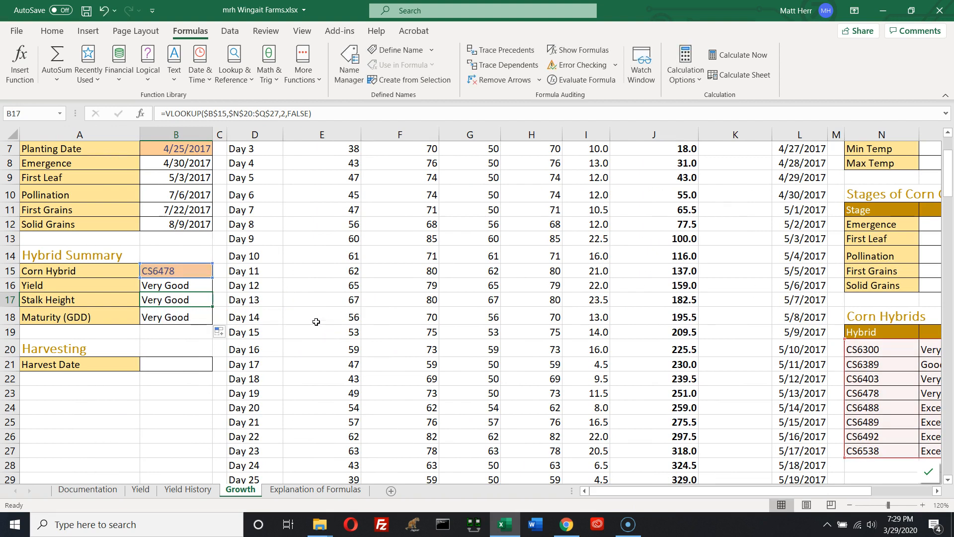
Change the Stalk Height VLOOKUP in B17 to return column 3
left_click(165, 299)
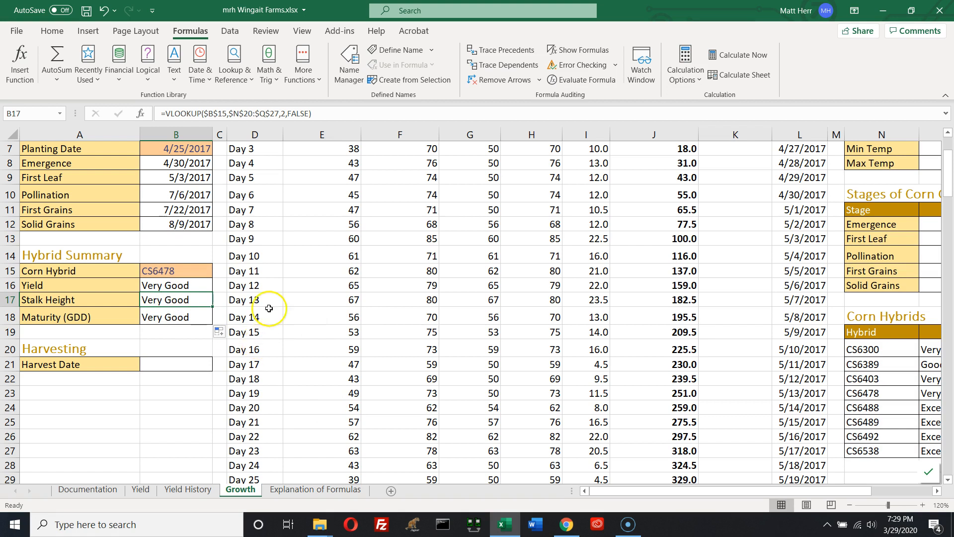
left_click(141, 113)
left_click(480, 159)
type("3")
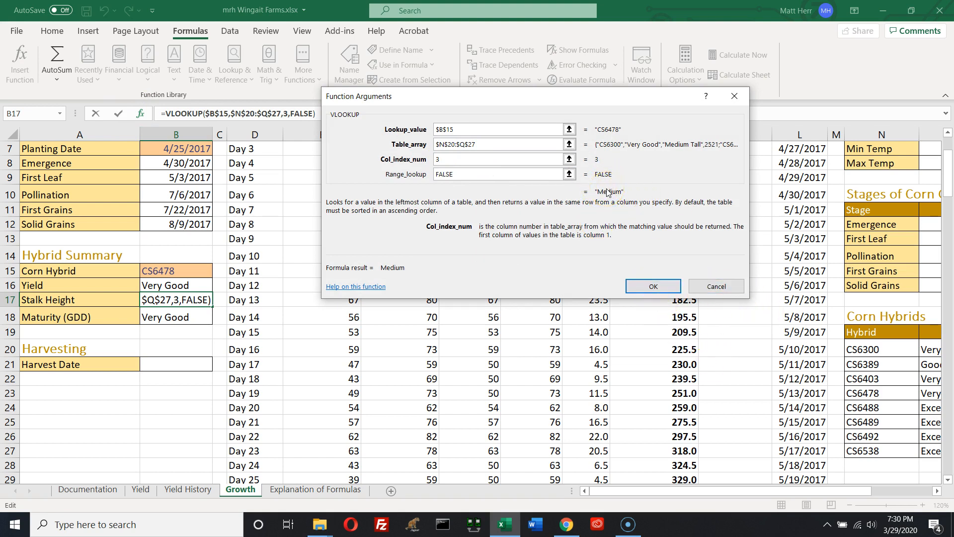
left_click_drag(398, 270, 396, 270)
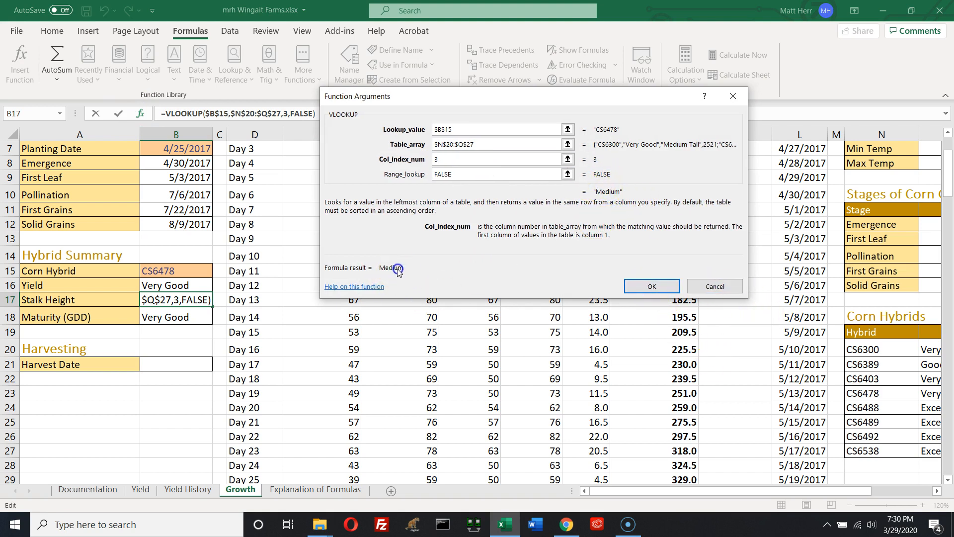
left_click(629, 289)
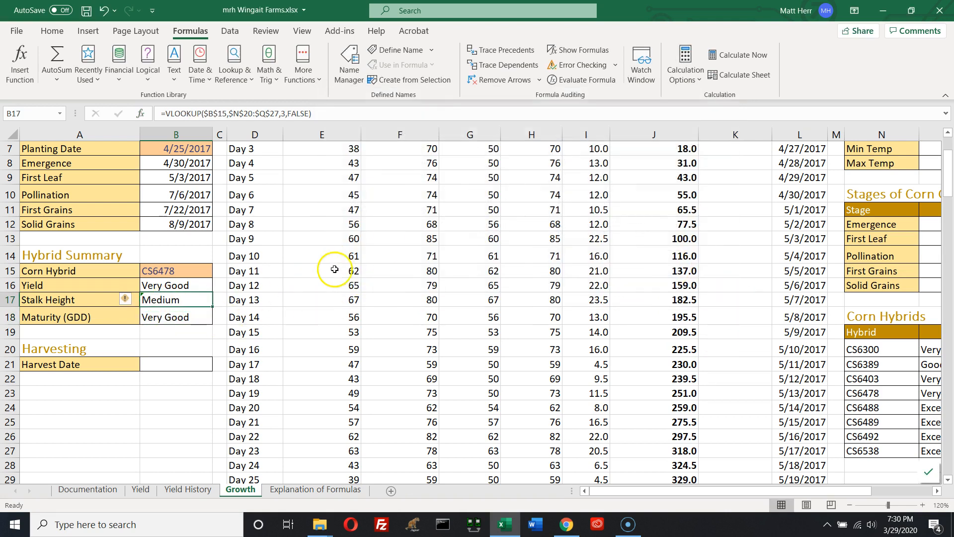
left_click(127, 299)
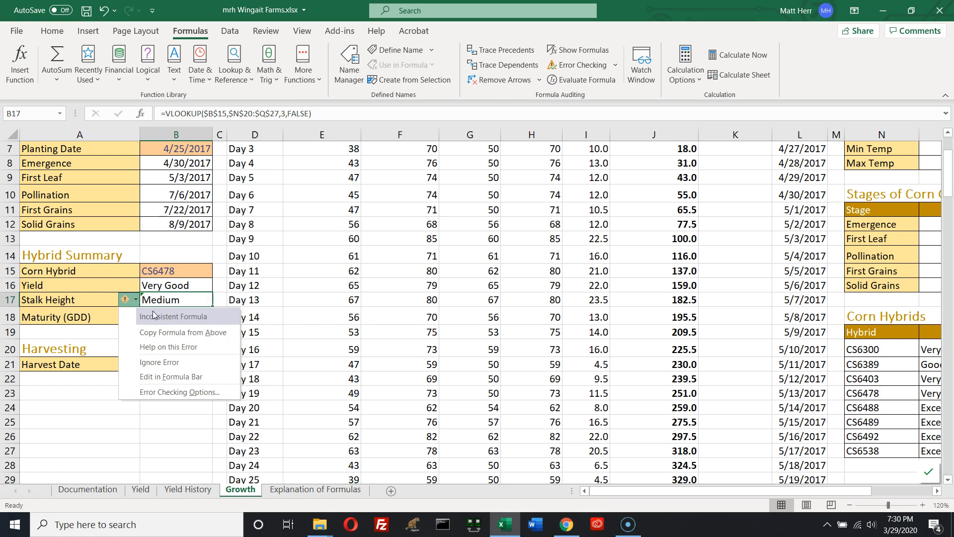
left_click(159, 299)
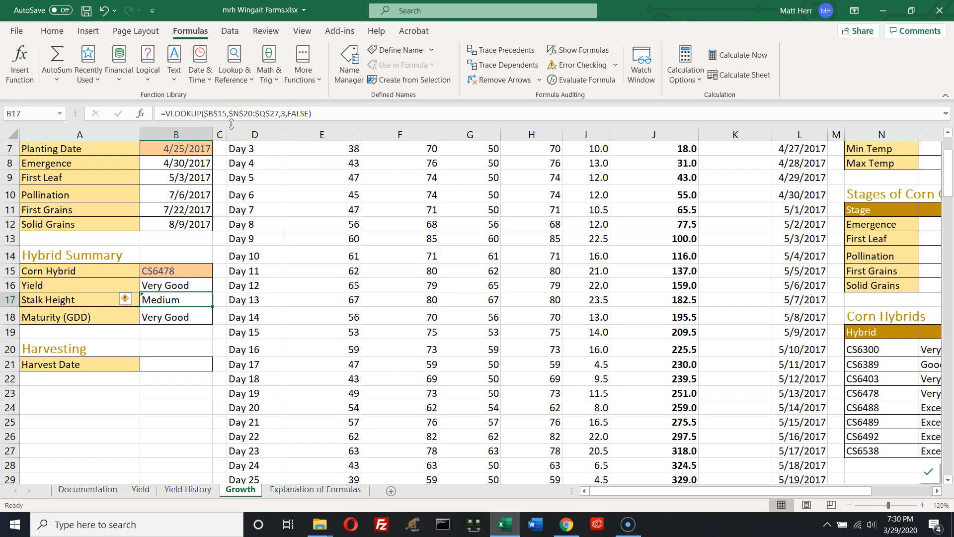
Edit the Maturity (GDD) formula in B18 so the VLOOKUP returns column 4
left_click(199, 317)
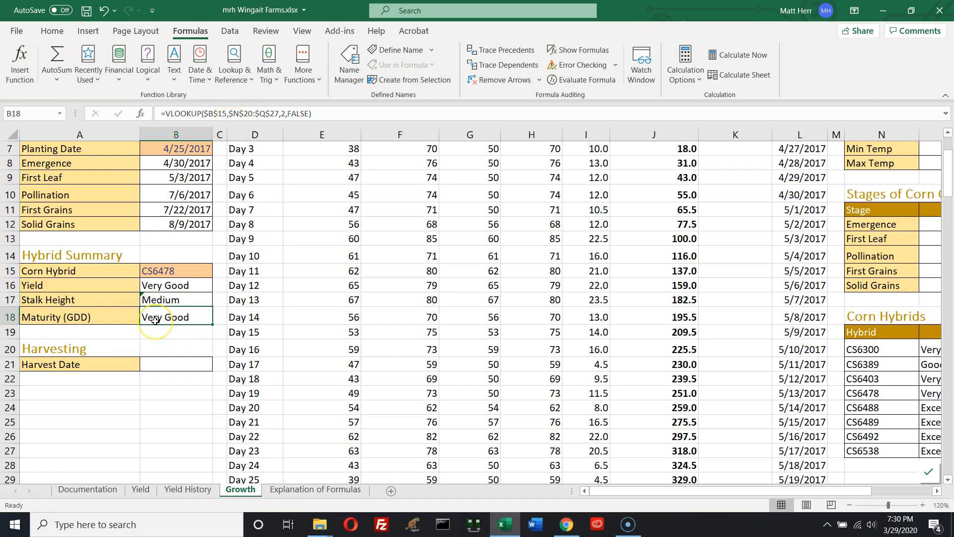
double_click(156, 321)
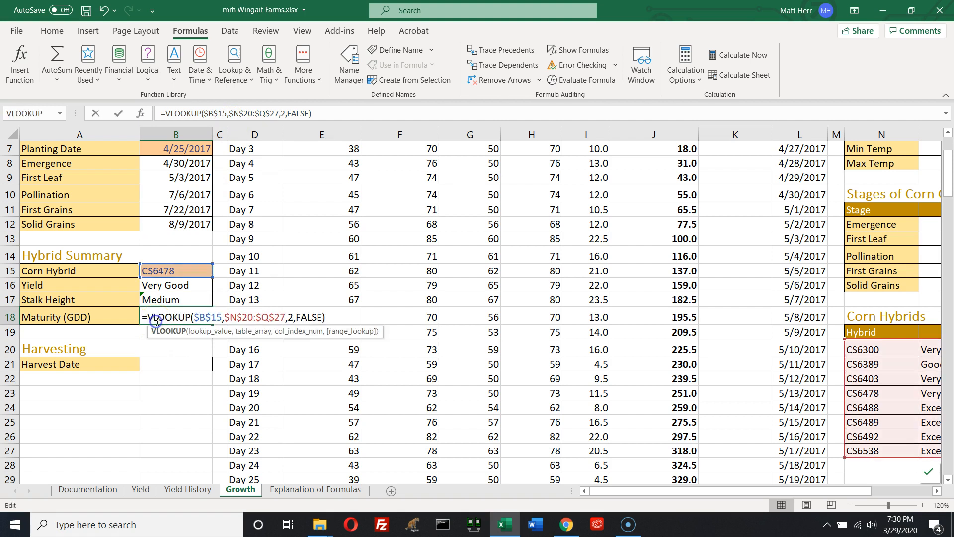
left_click(292, 317)
double_click(291, 317)
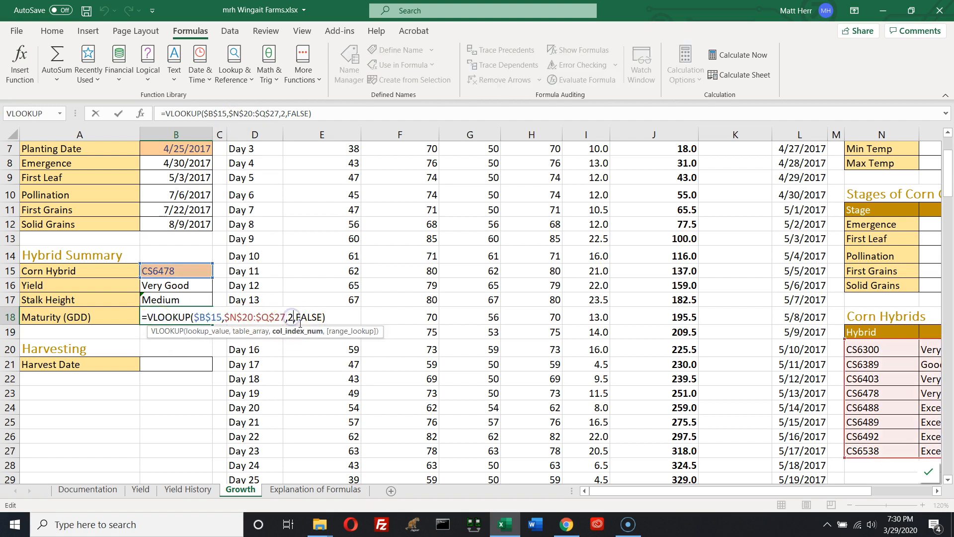
type("4")
key("Return")
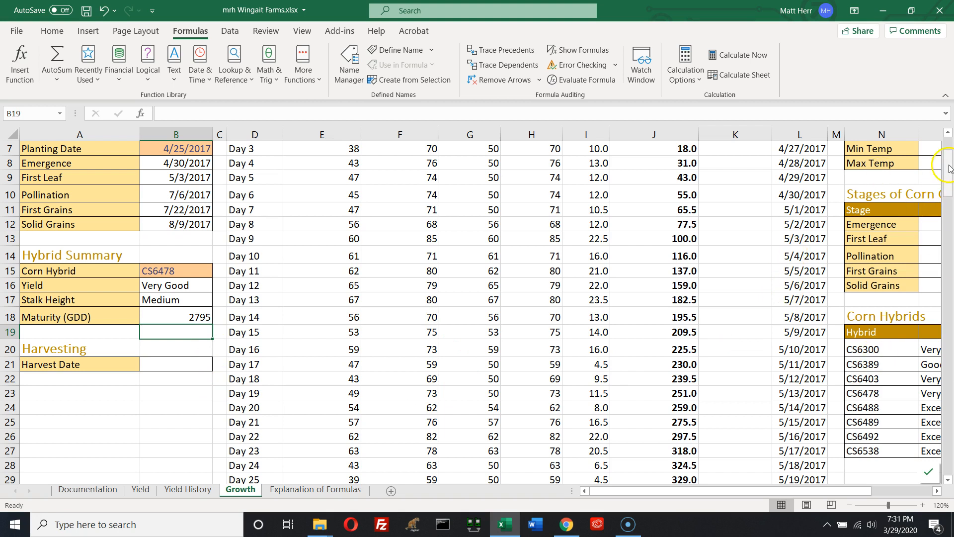
Start an IF formula in the Harvest Ready cell K5 with the logical test J5>=$B$18
scroll(937, 171, "up", 2)
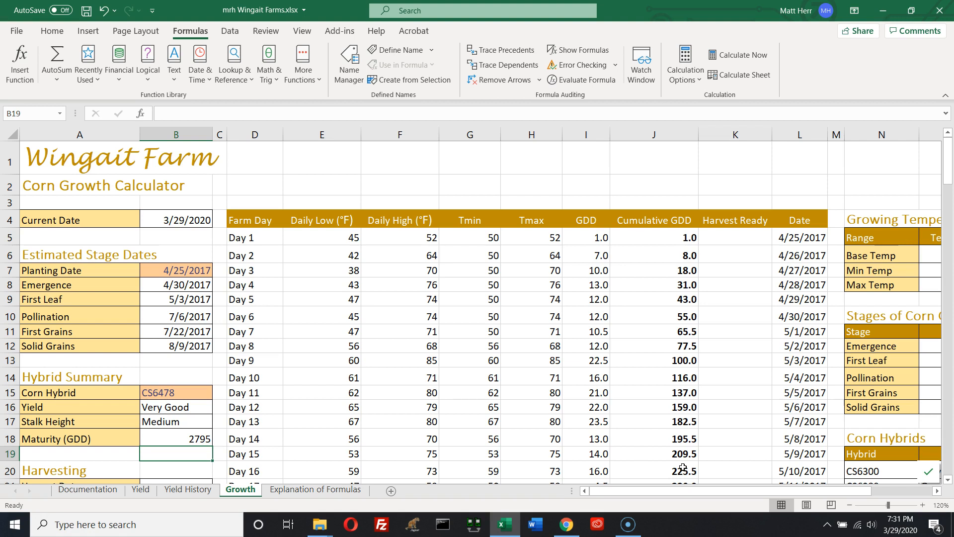
left_click(743, 236)
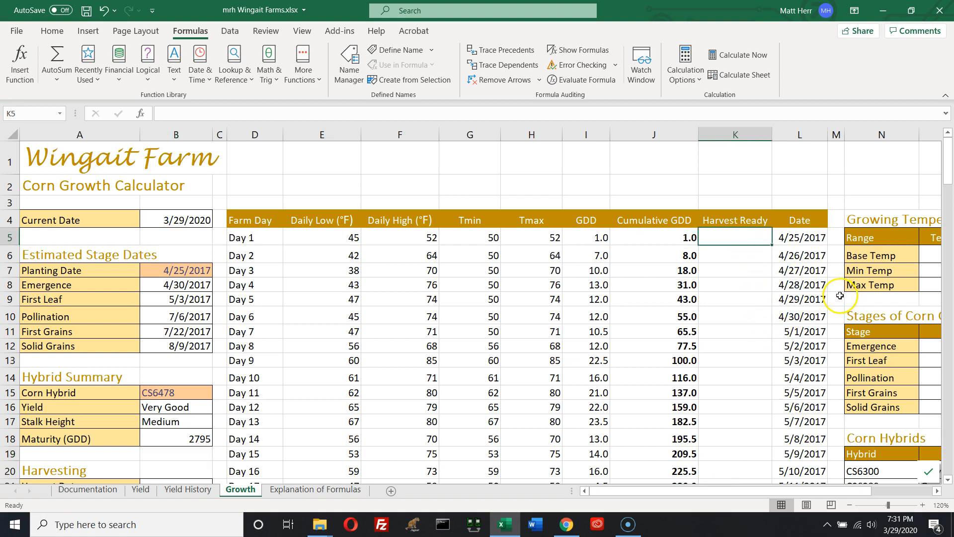
left_click(144, 79)
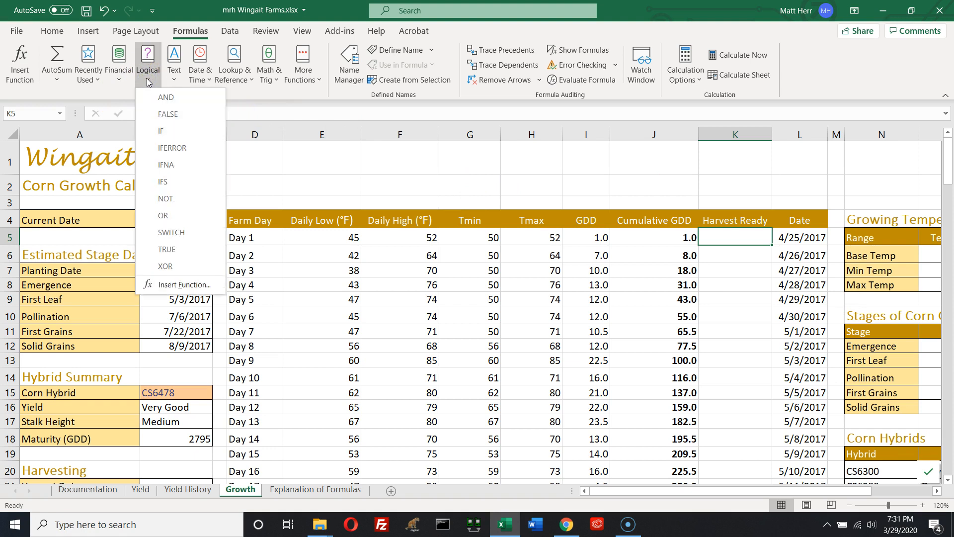
left_click(156, 133)
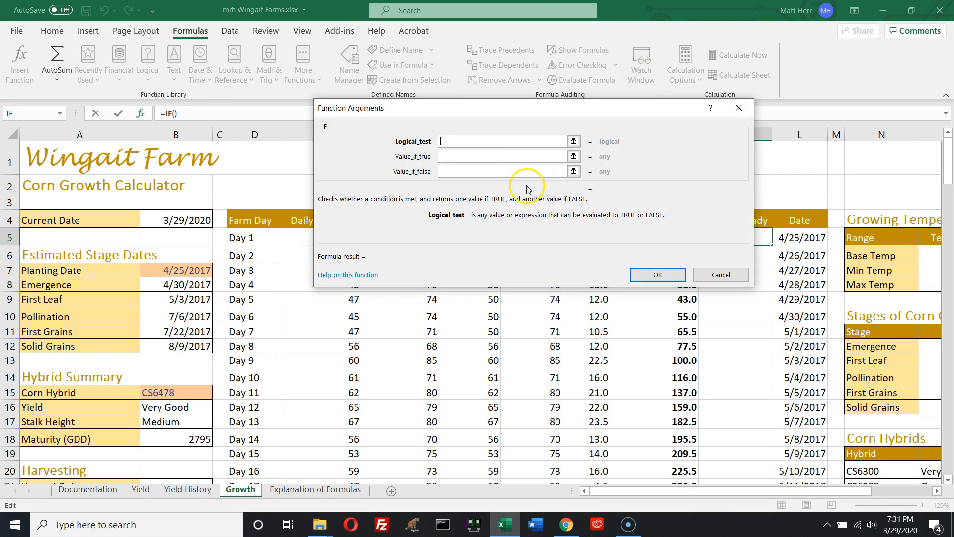
left_click_drag(538, 107, 462, 253)
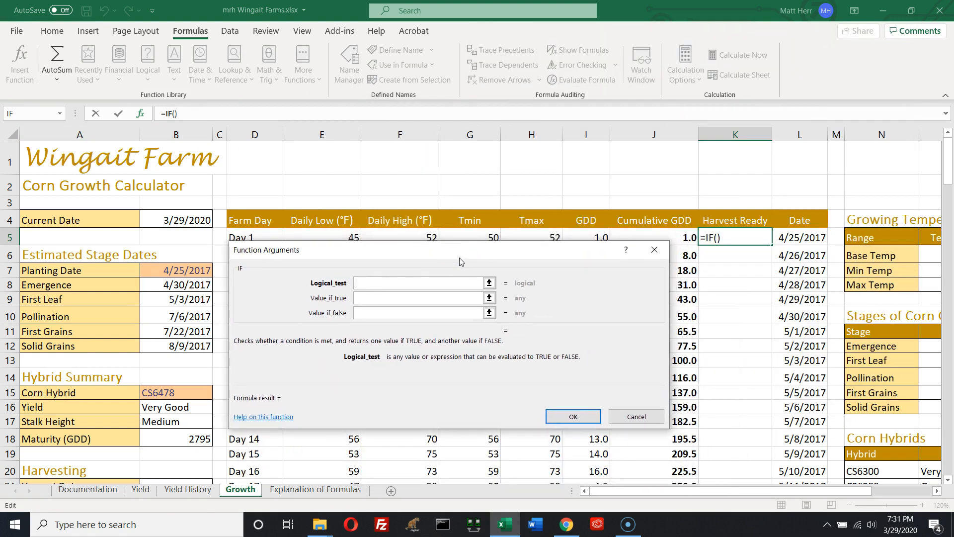
left_click(386, 285)
type("J5>=")
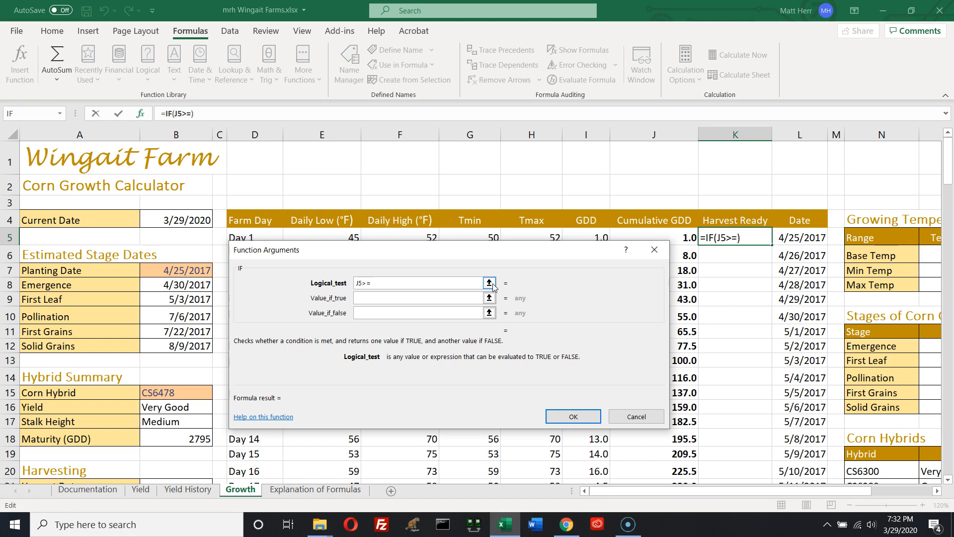
type("$B$18")
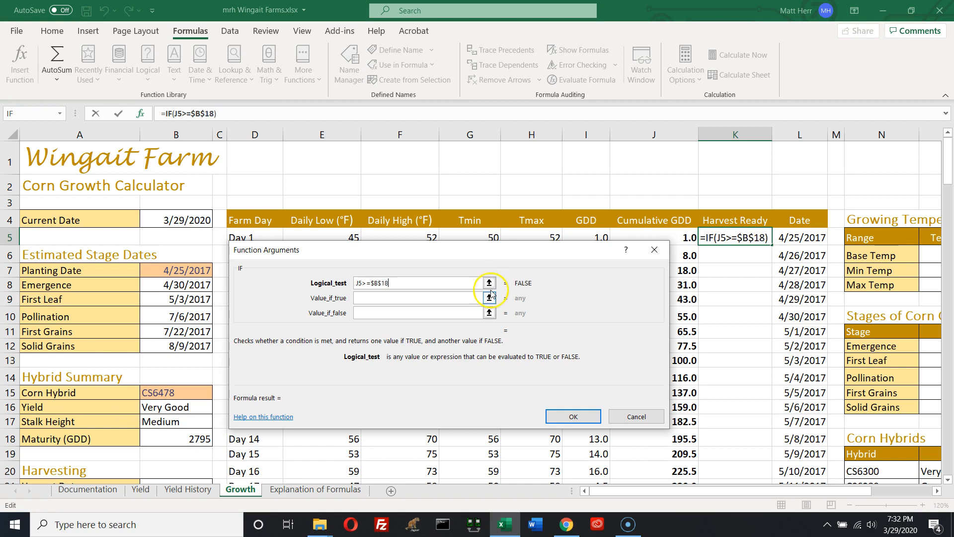
Set the IF formula to return "Yes" when true and "No" when false
left_click(368, 298)
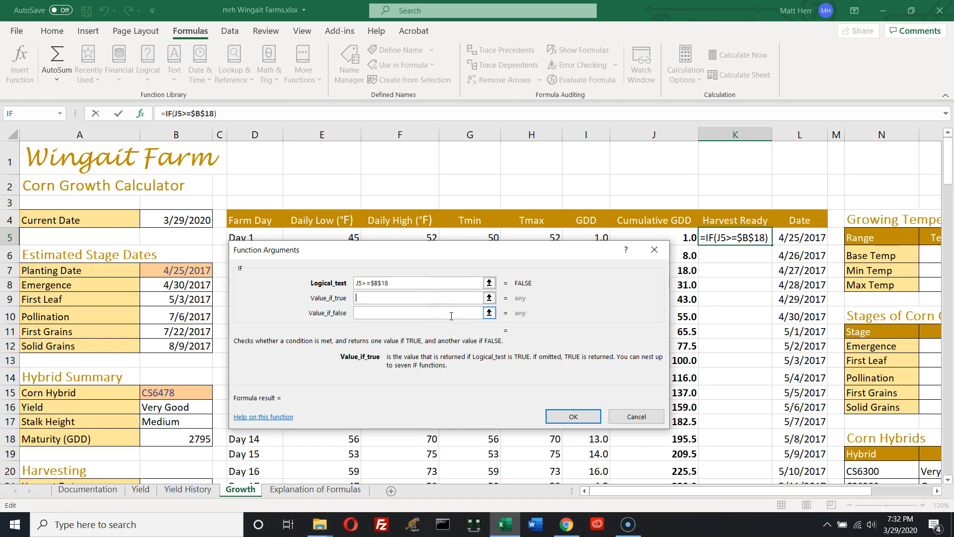
type("\"Yes\"")
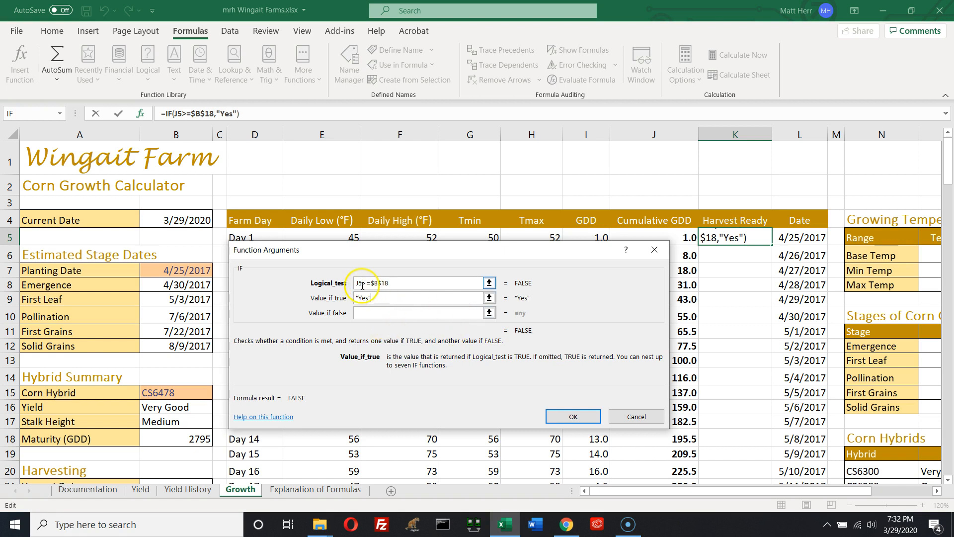
left_click(393, 283)
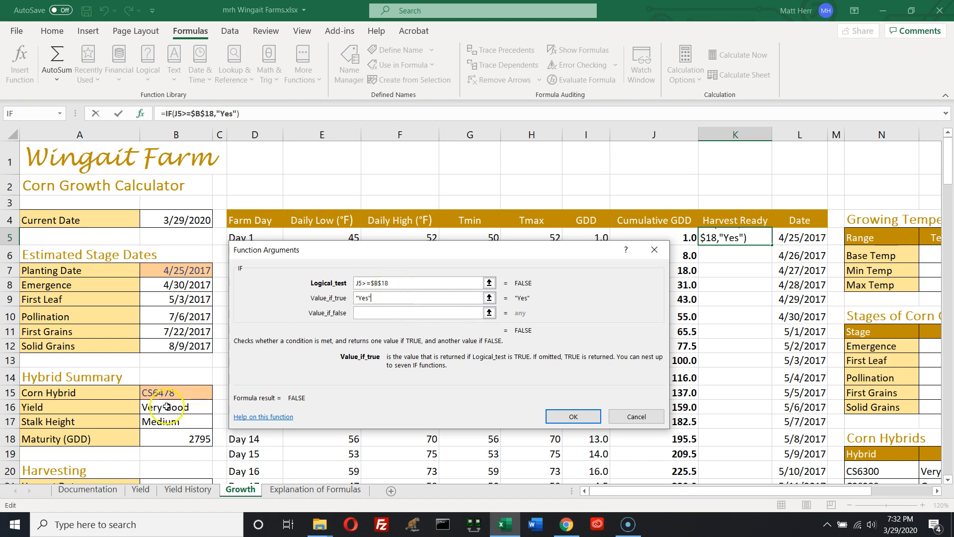
left_click(366, 296)
left_click(368, 313)
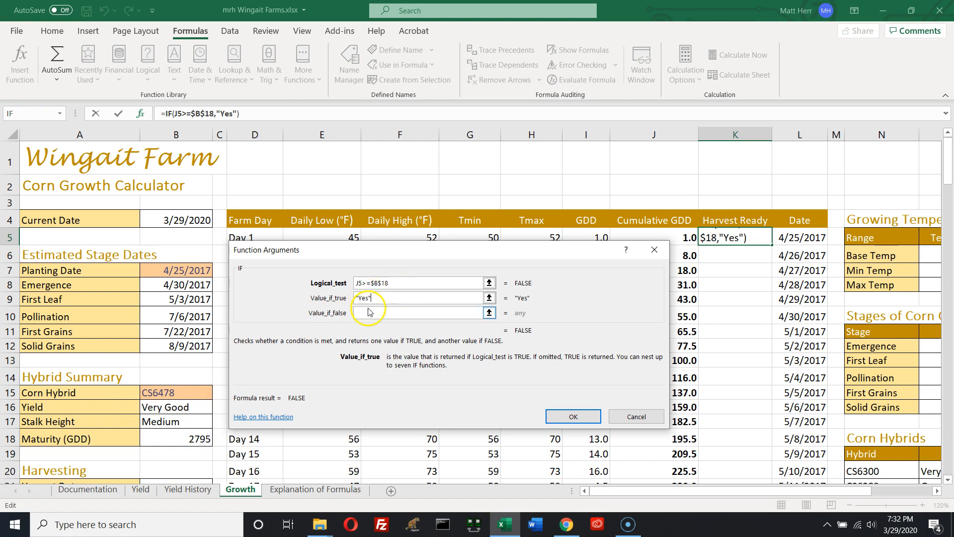
type("\"")
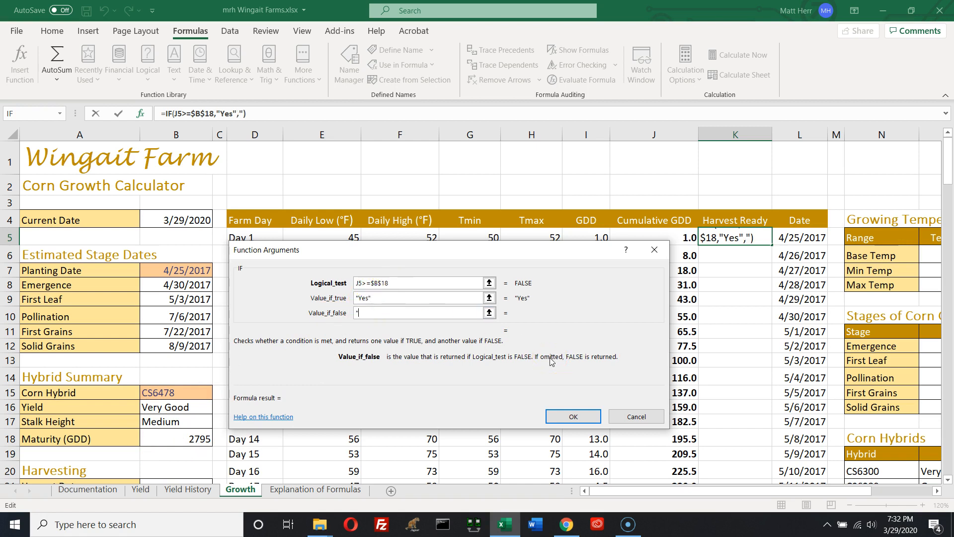
type("No\"")
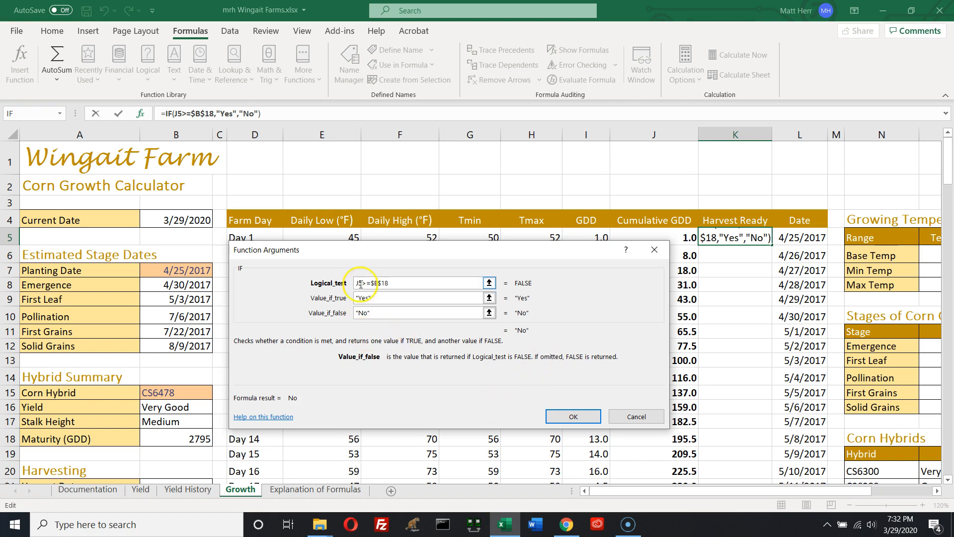
left_click(367, 299)
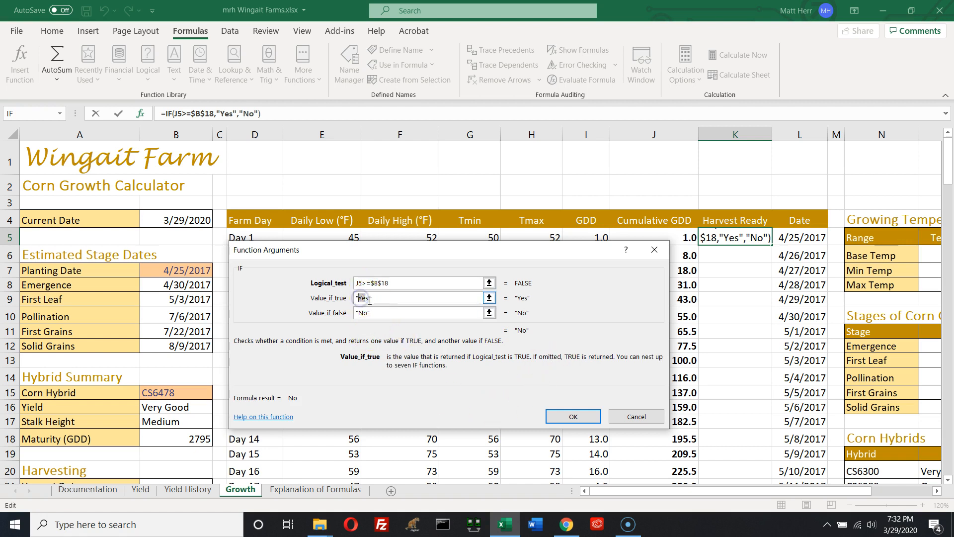
double_click(362, 298)
type("Wahoo")
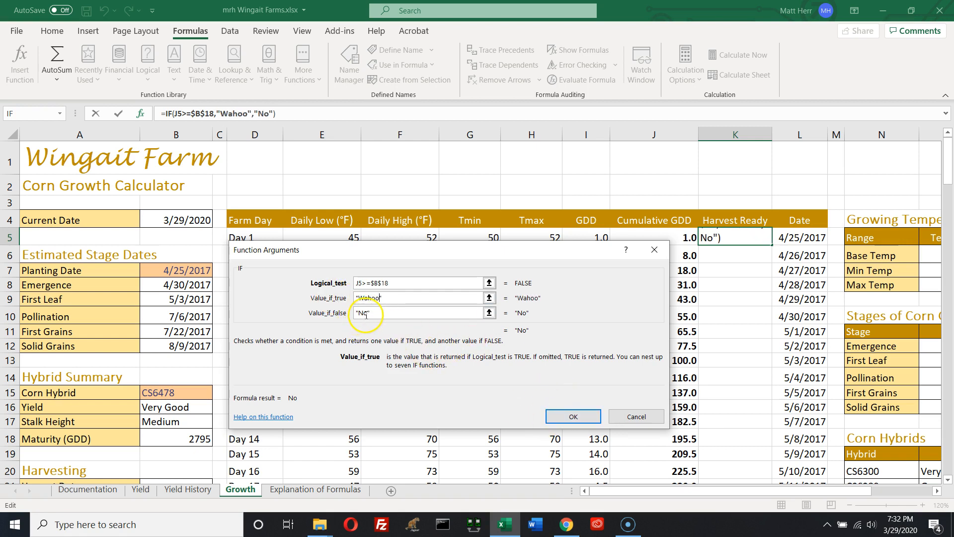
double_click(370, 299)
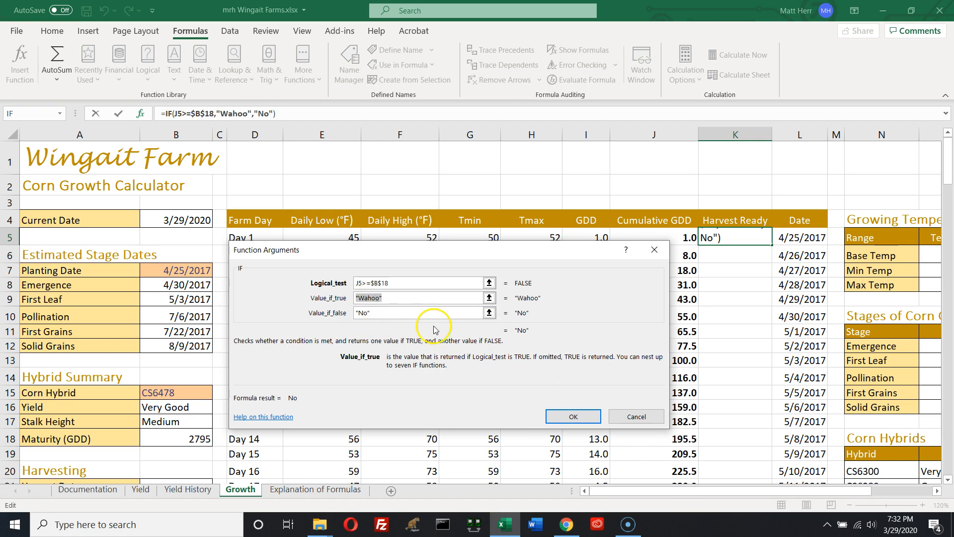
type("\"Yes\"")
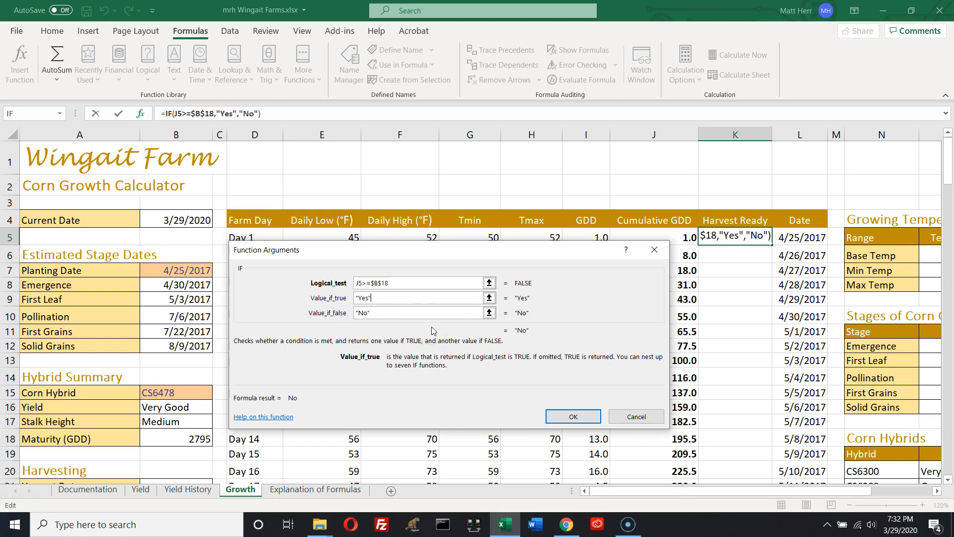
Confirm the IF formula in K5
left_click(416, 328)
left_click(383, 311)
left_click(555, 418)
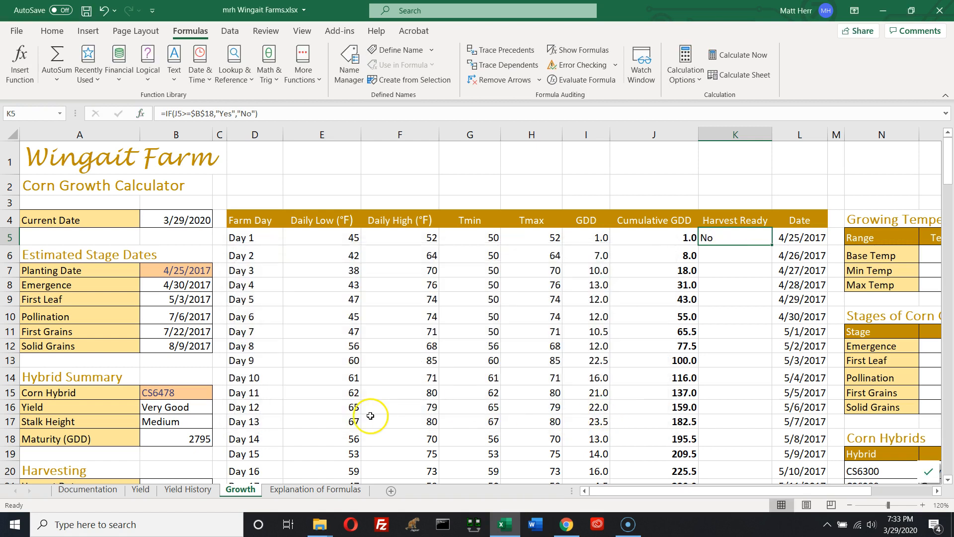
Reopen the K5 IF arguments and change the false value to "Nope"
scroll(372, 414, "down", 2)
scroll(372, 414, "up", 2)
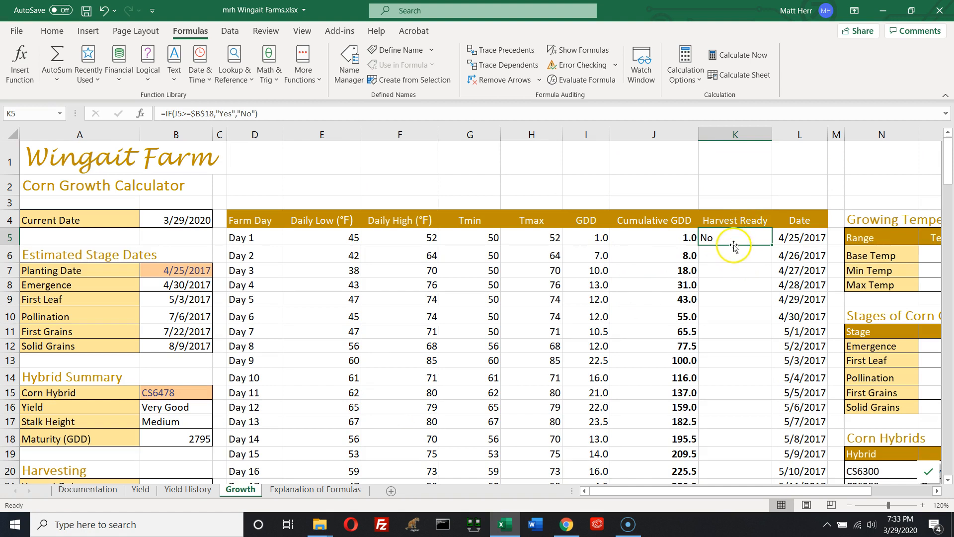
left_click(141, 113)
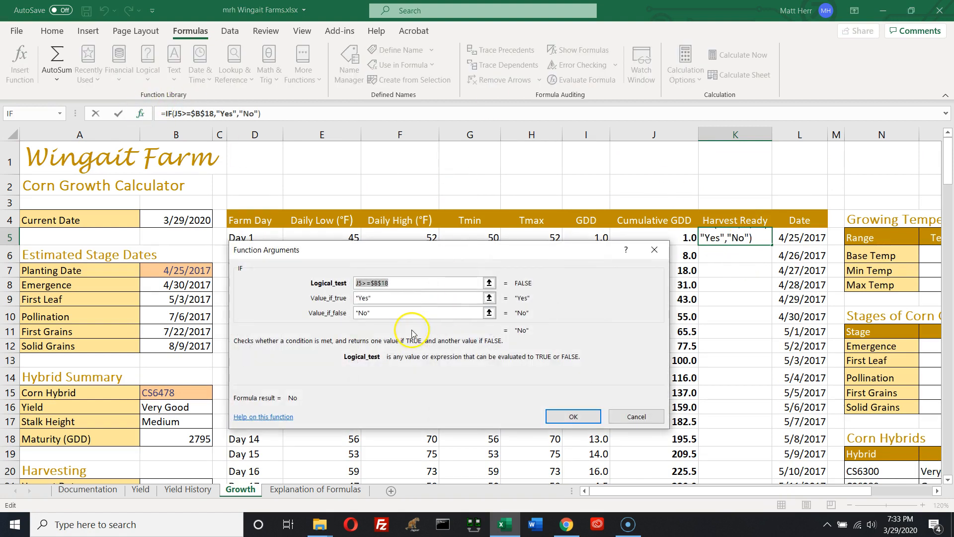
left_click(366, 312)
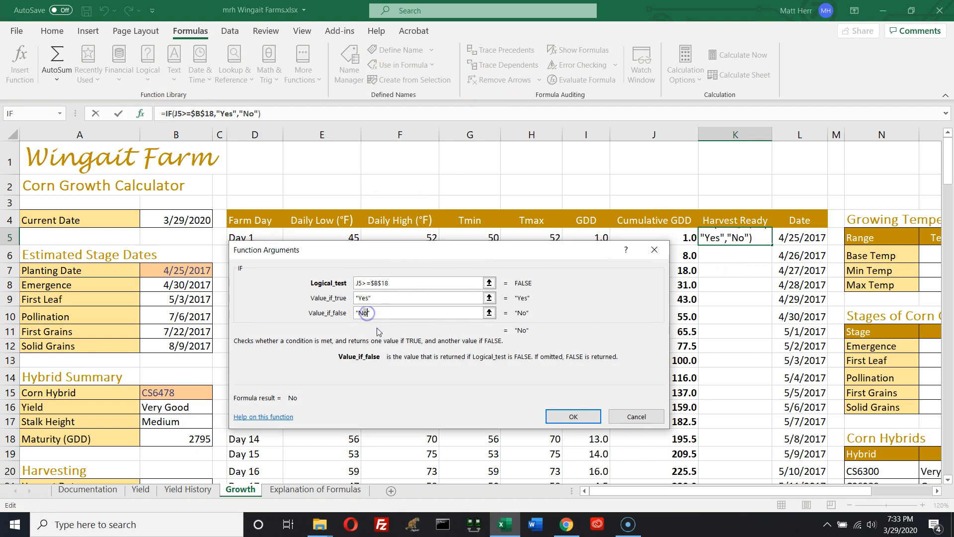
type("pe")
left_click(584, 416)
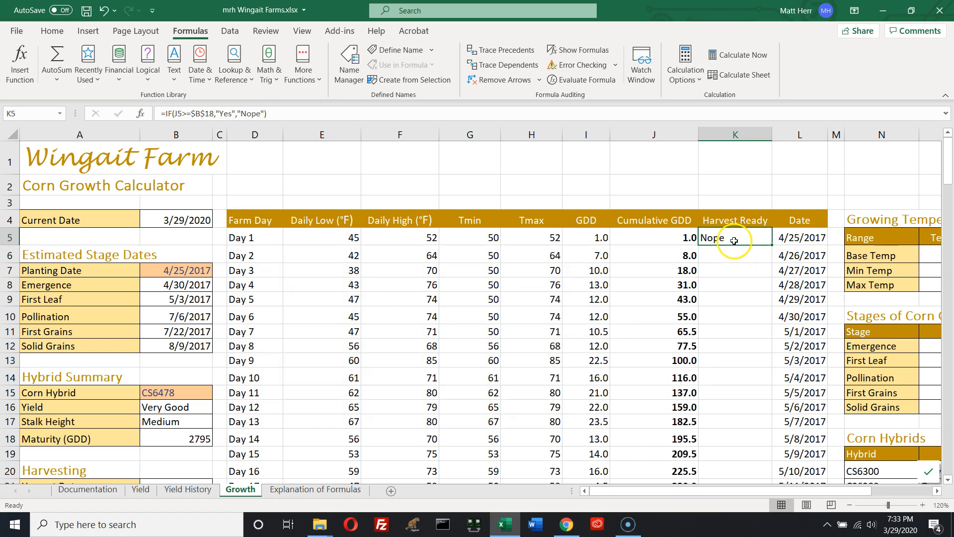
Reopen the K5 IF arguments and set the false value back to "No"
left_click(141, 114)
left_click(372, 313)
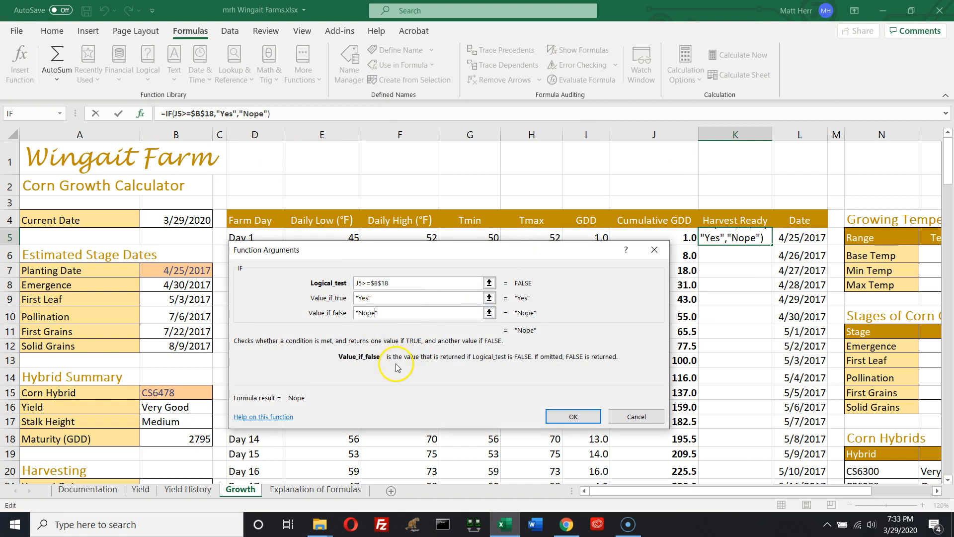
key("BackSpace")
left_click(573, 416)
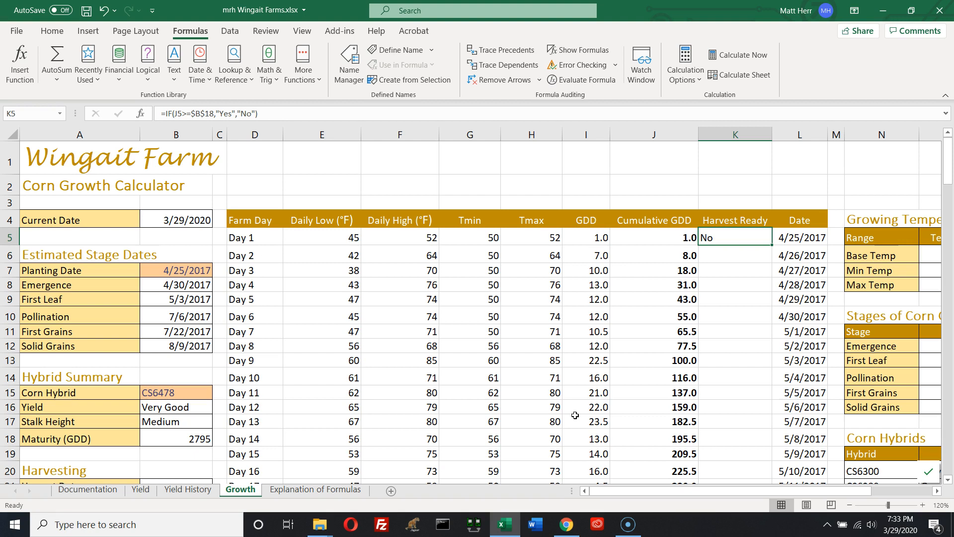
Fill the Harvest Ready formula from K5 down the whole column
left_click(726, 267)
left_click(739, 240)
double_click(772, 244)
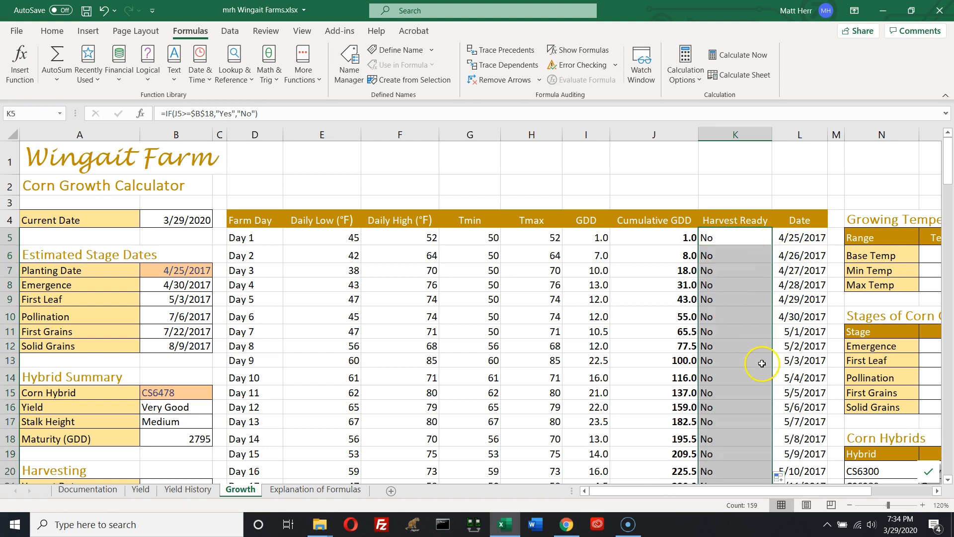
Scroll through the Harvest Ready column to examine where the flags change from No to Yes
scroll(720, 372, "down", 7)
scroll(719, 373, "down", 20)
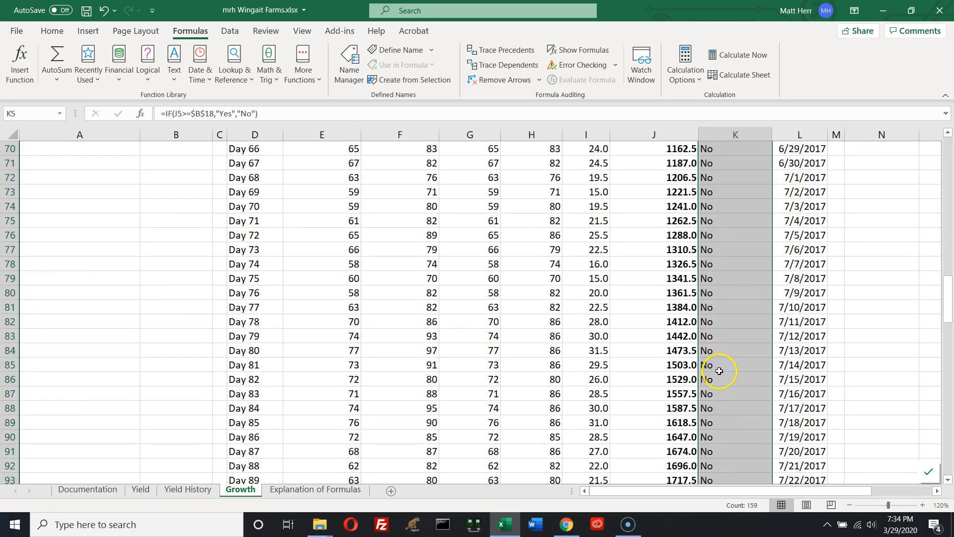
scroll(721, 368, "down", 9)
scroll(717, 366, "up", 6)
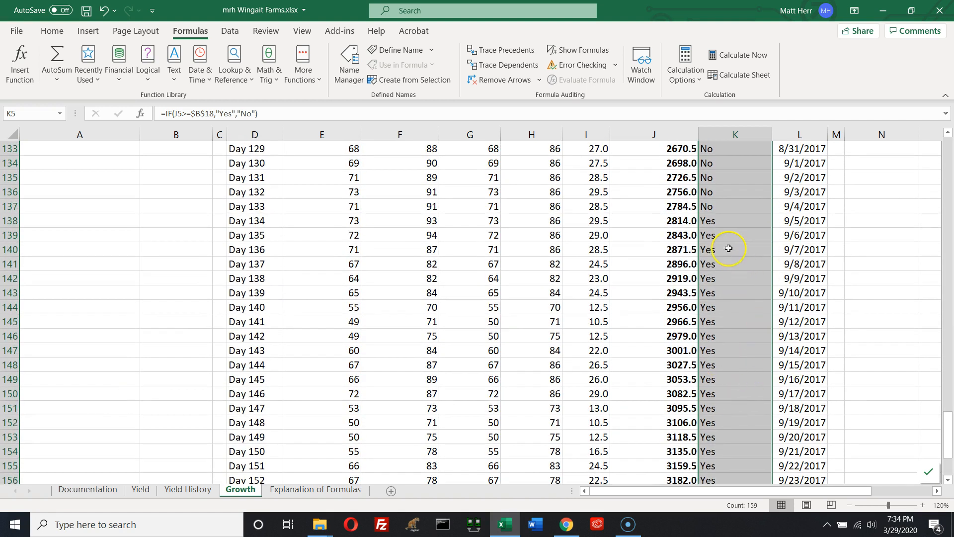
left_click(722, 219)
left_click(722, 220)
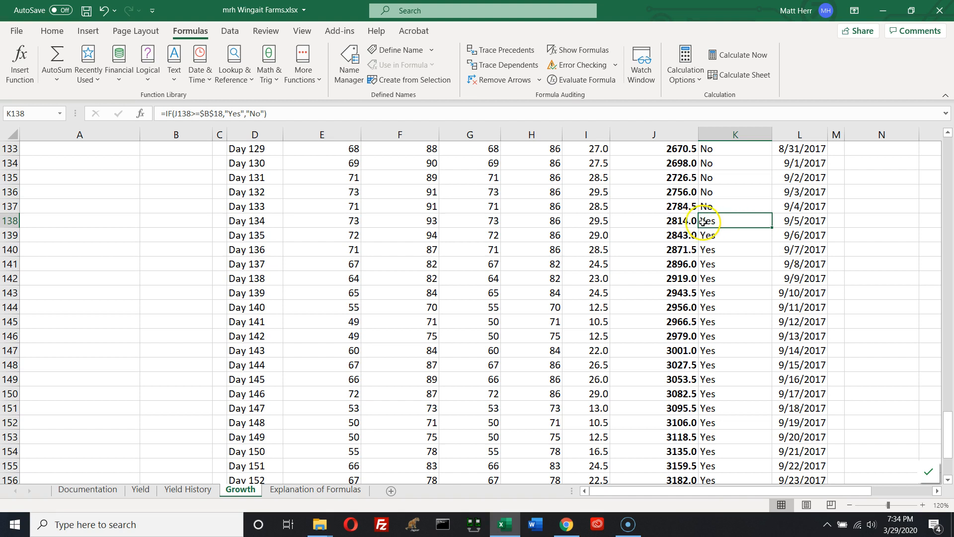
left_click(687, 225)
left_click(730, 222)
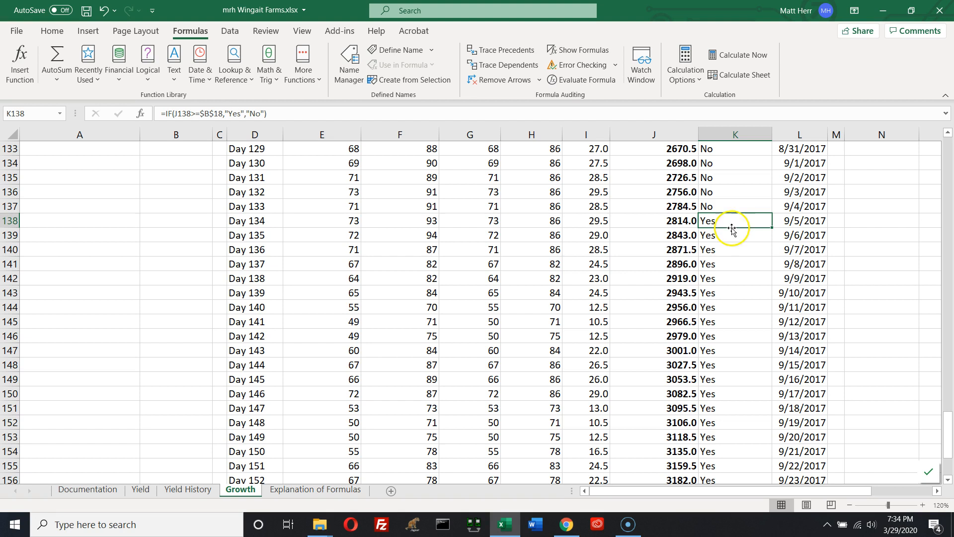
scroll(718, 281, "up", 15)
scroll(700, 276, "up", 7)
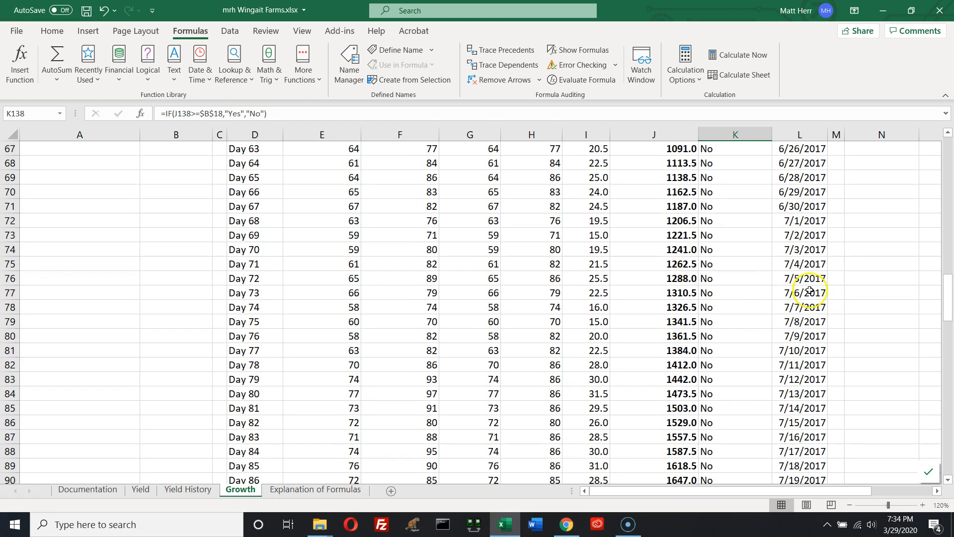
left_click_drag(946, 298, 946, 147)
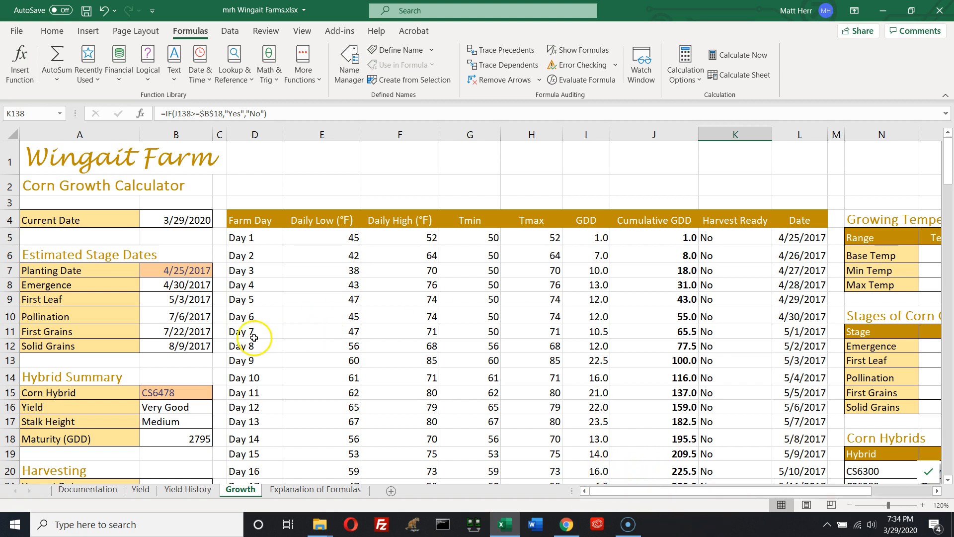
Insert a VLOOKUP in the Harvest Date cell B21 that looks up "Yes" in columns K:L
scroll(199, 448, "down", 2)
left_click(171, 365)
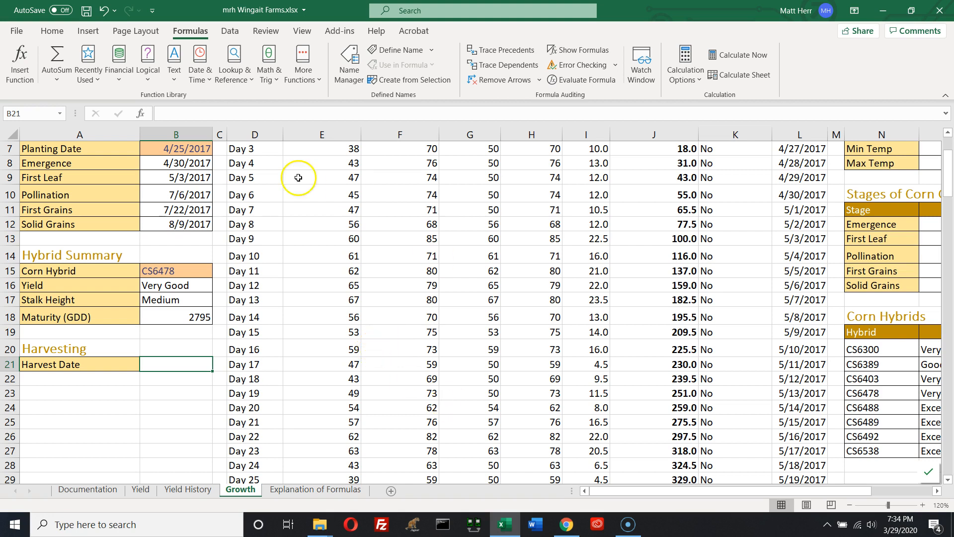
left_click(234, 64)
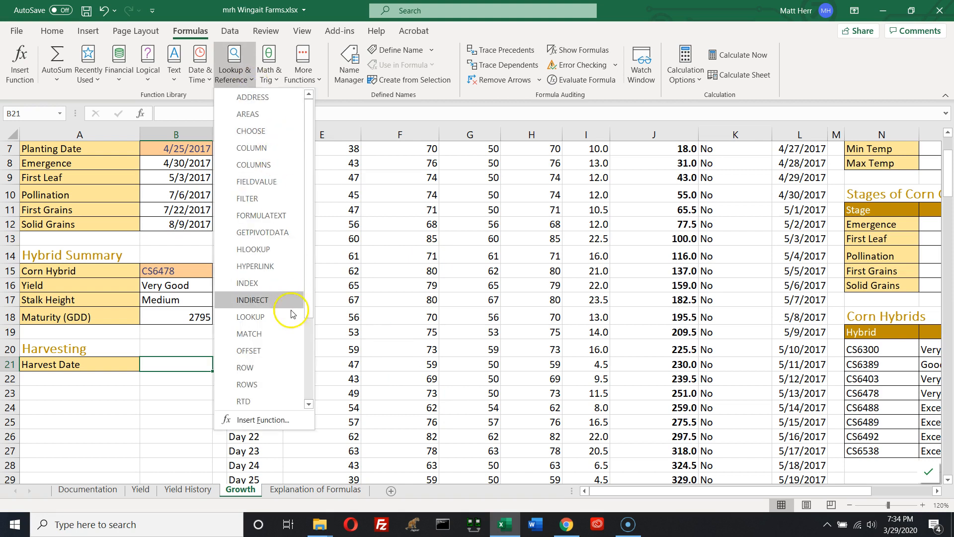
left_click(307, 357)
left_click(253, 368)
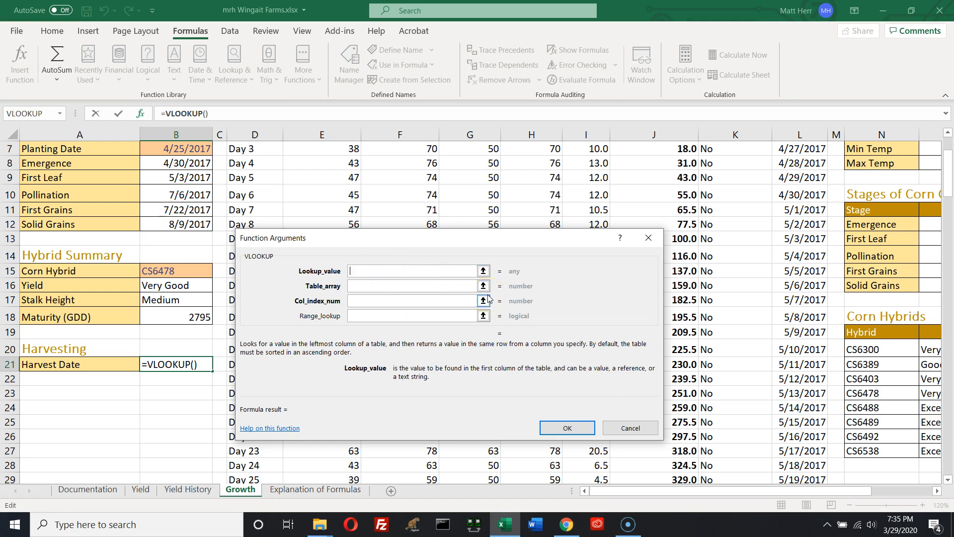
type("\"Yes\"")
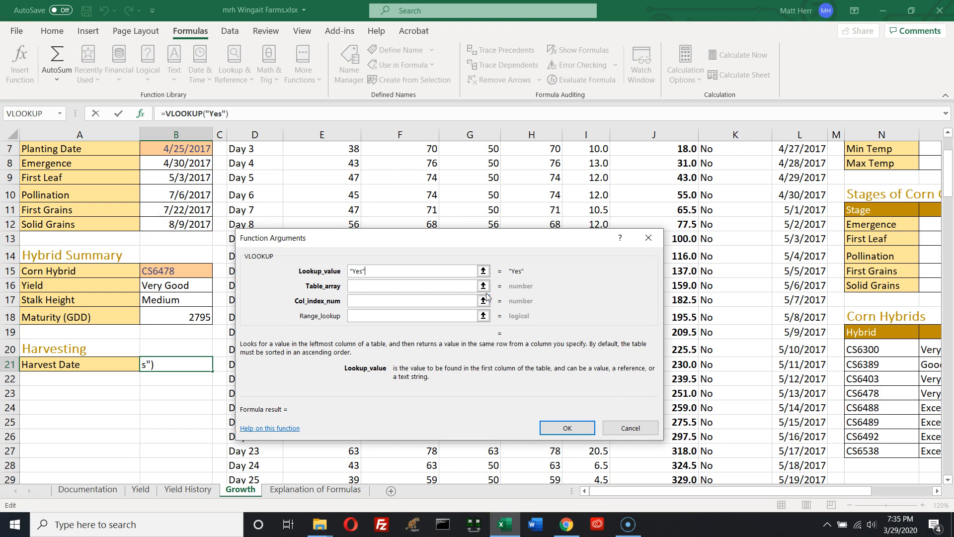
left_click(453, 286)
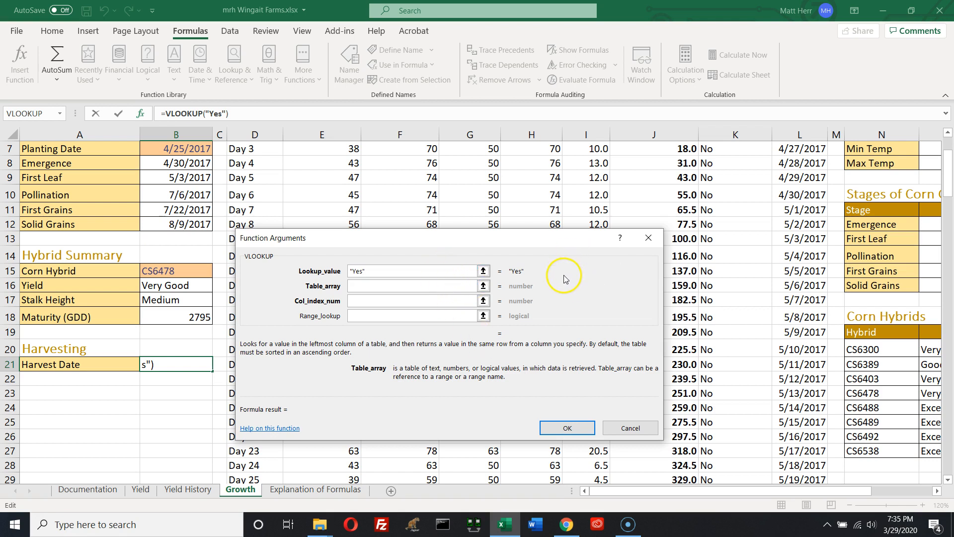
left_click(735, 135)
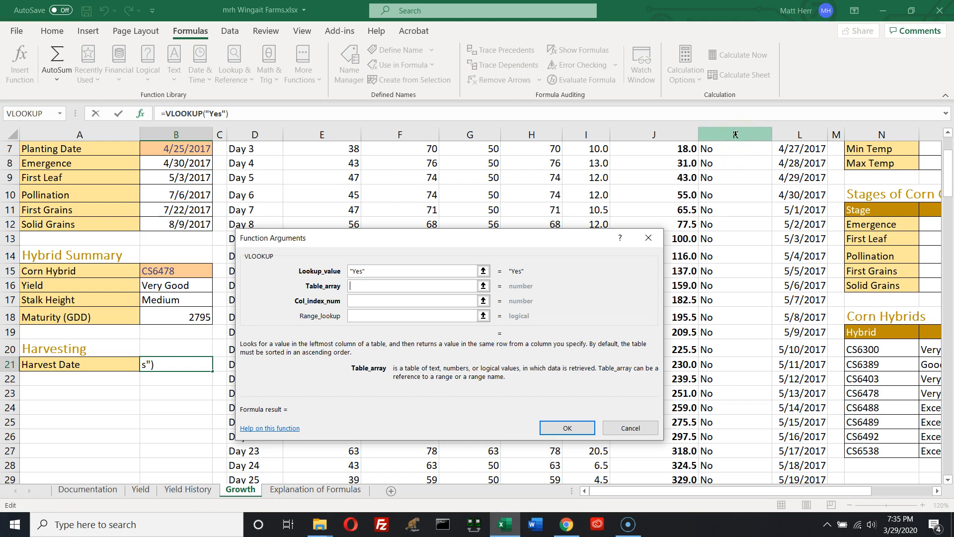
left_click_drag(735, 135, 796, 135)
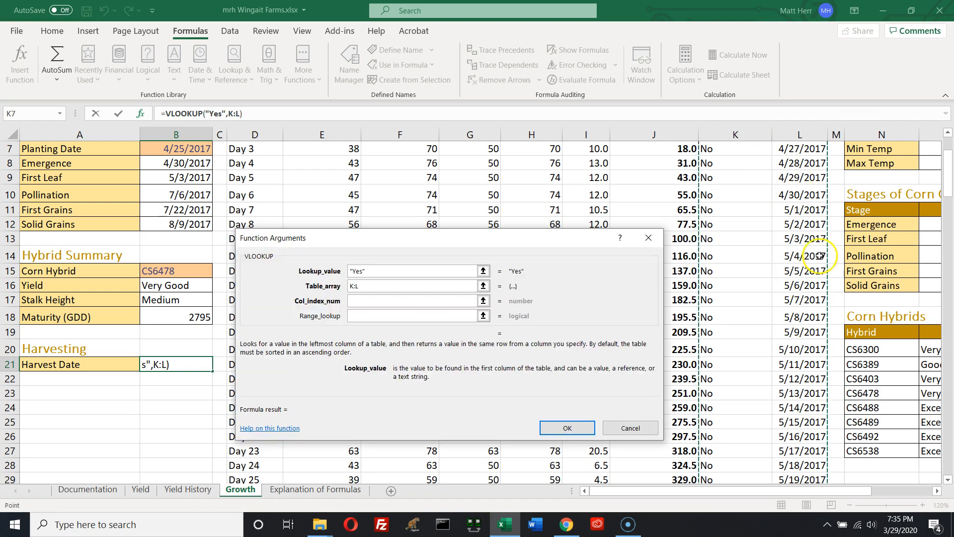
Set the VLOOKUP column index to 2 and range lookup to FALSE, and confirm the Harvest Date formula
left_click(378, 306)
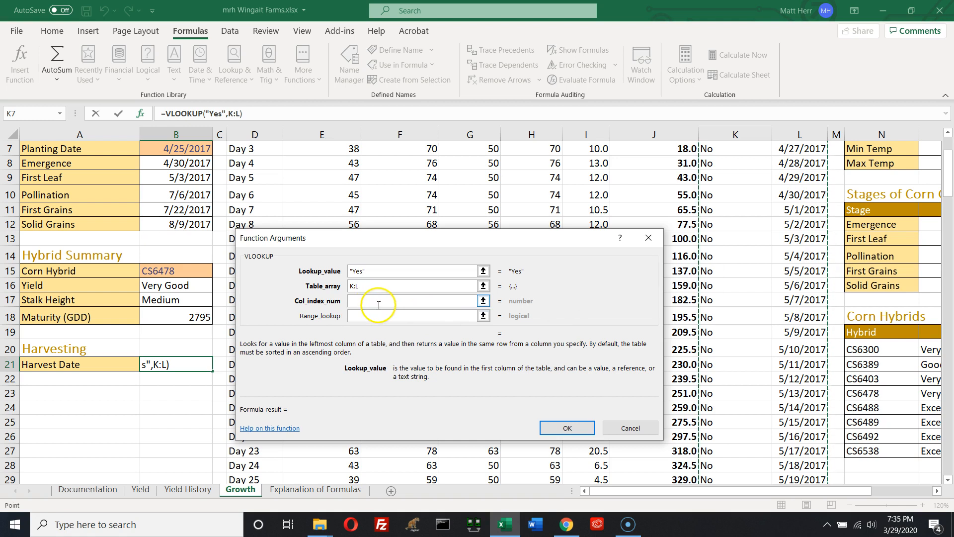
left_click(442, 299)
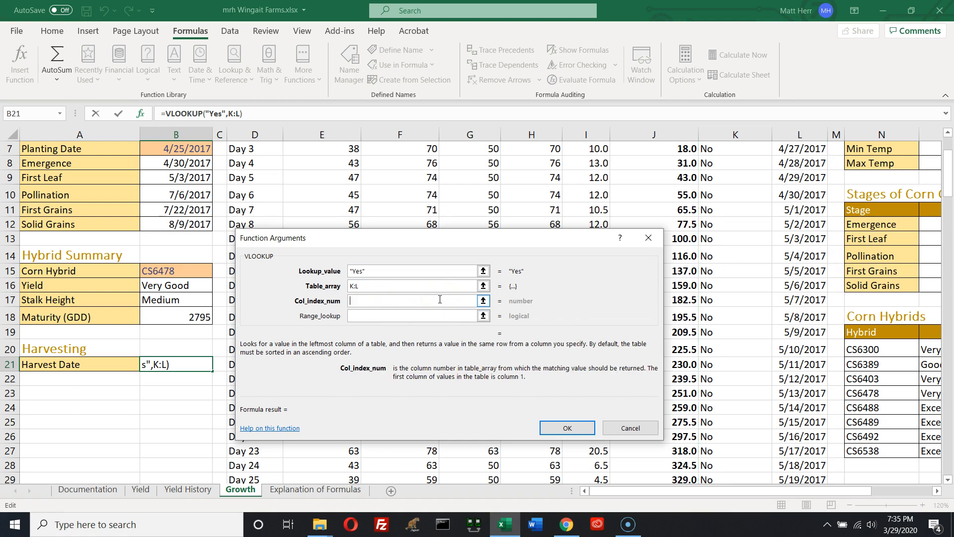
left_click(441, 302)
type("3")
key("BackSpace")
type("2")
left_click(402, 316)
type("FALSE")
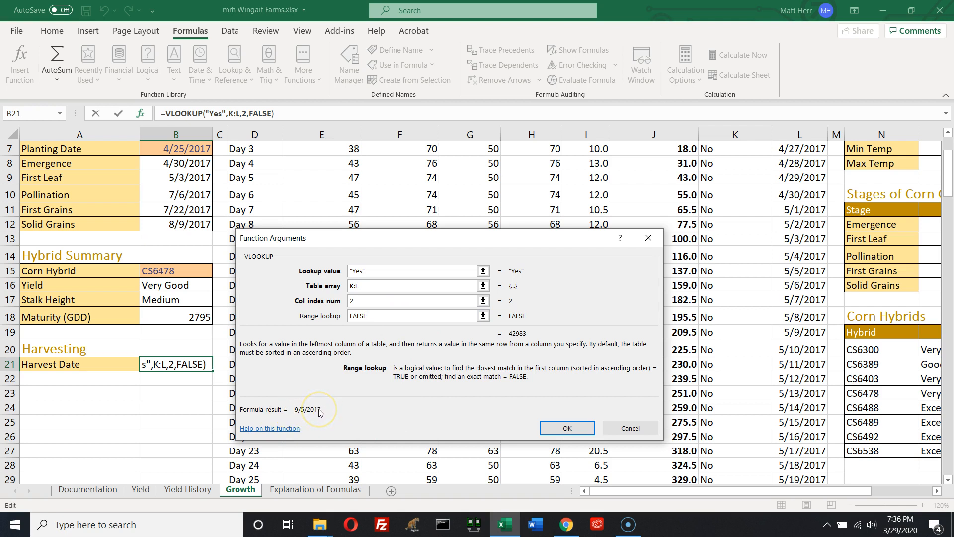
left_click(566, 428)
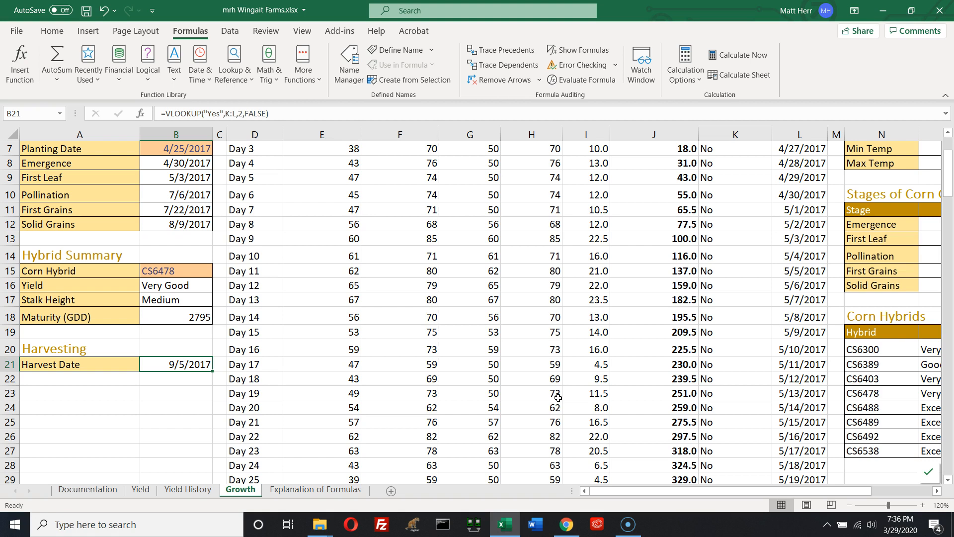
Change the Corn Hybrid in B15 to CS6489
left_click(158, 271)
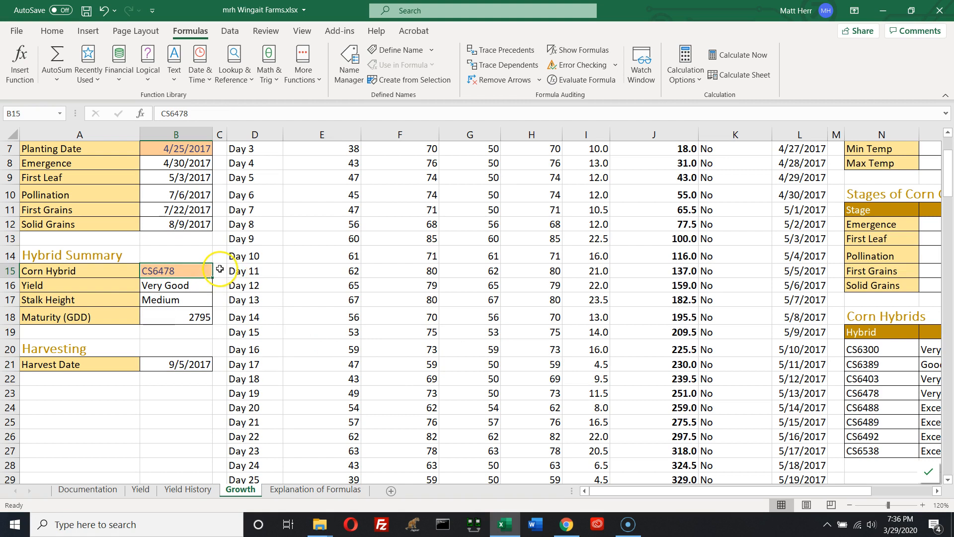
double_click(167, 270)
left_click_drag(157, 271, 225, 261)
type("489")
key("Return")
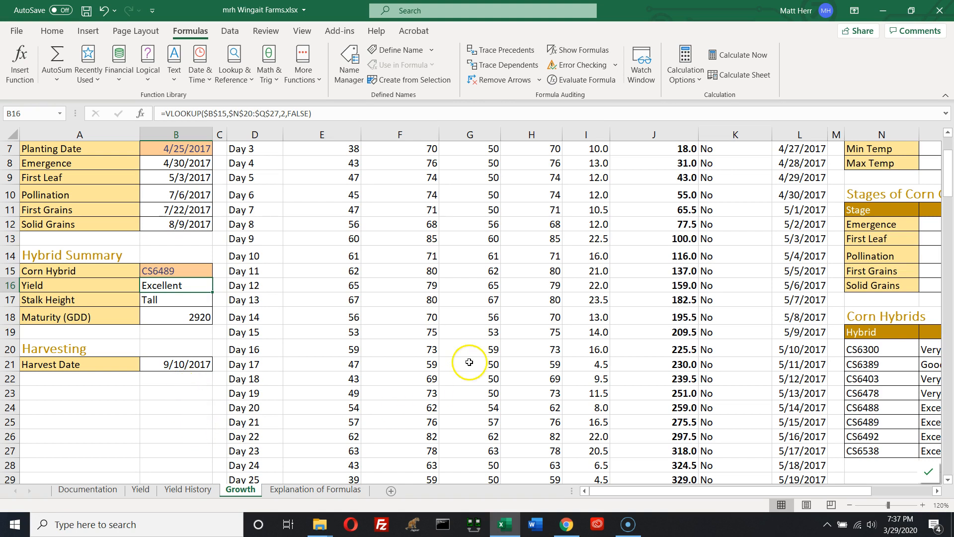
Compare the GDD explanation on the Explanation of Formulas sheet with the Growth sheet's Tmin, Tmax and GDD columns
scroll(473, 379, "up", 2)
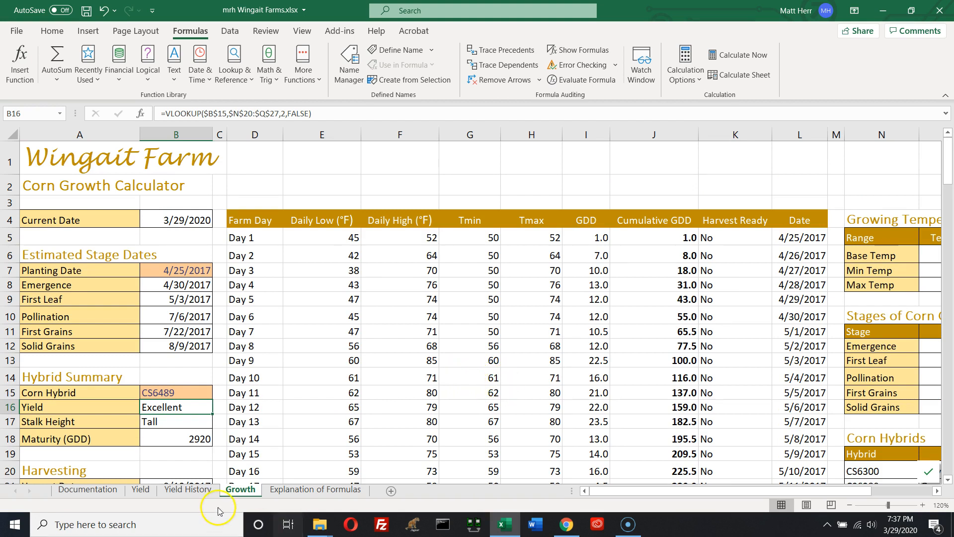
left_click(298, 491)
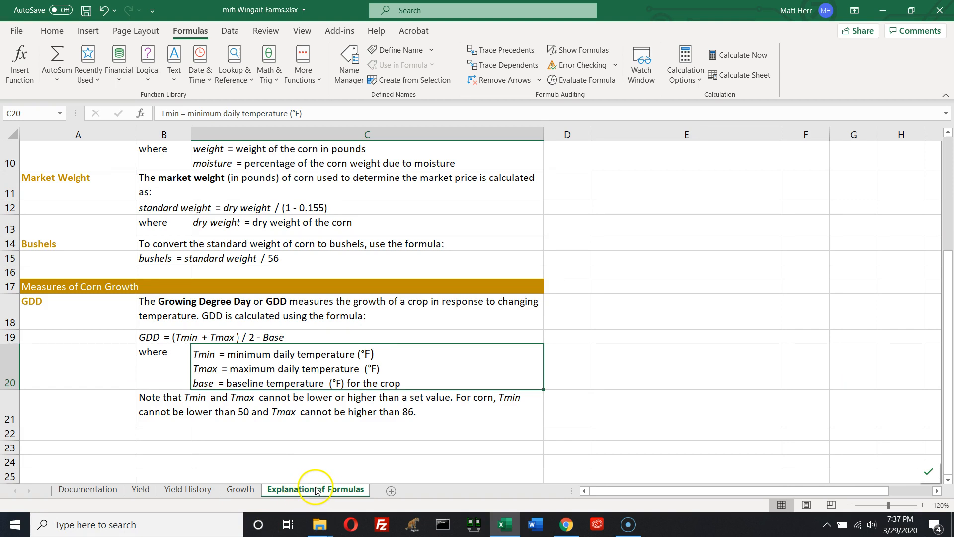
left_click(237, 490)
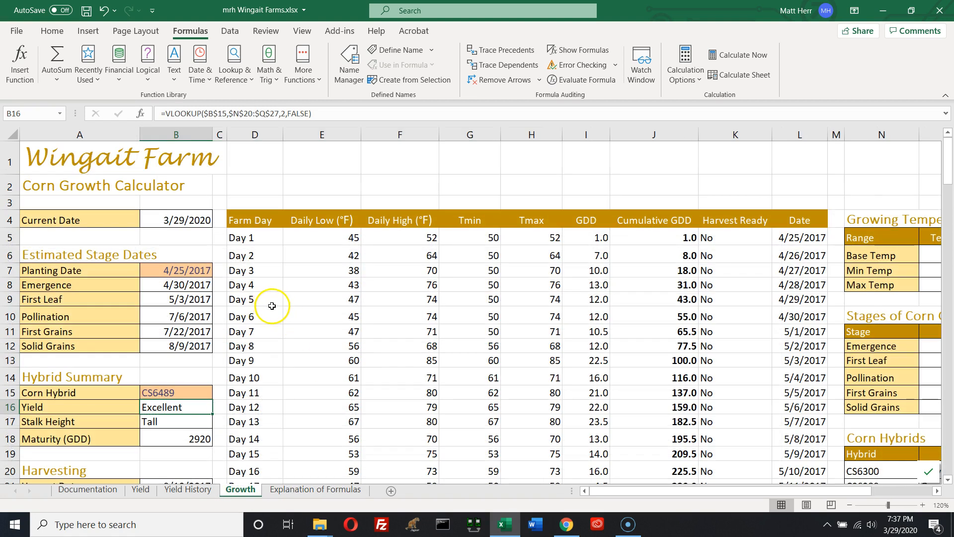
left_click(577, 134)
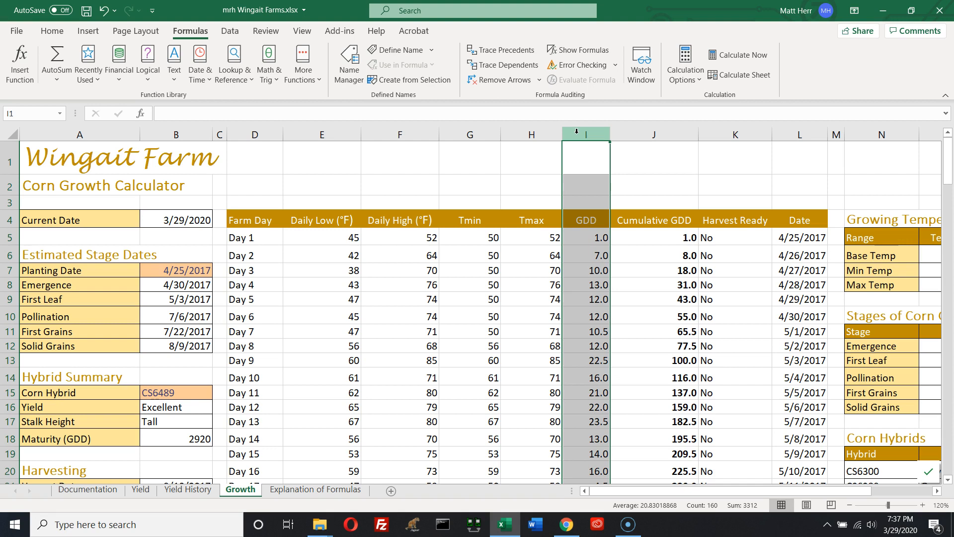
left_click(582, 132)
left_click(330, 490)
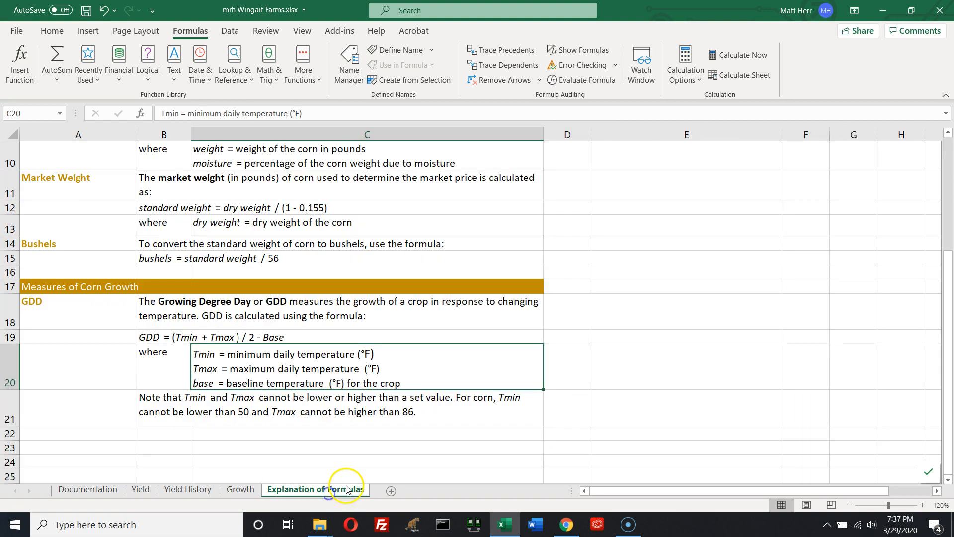
left_click(239, 490)
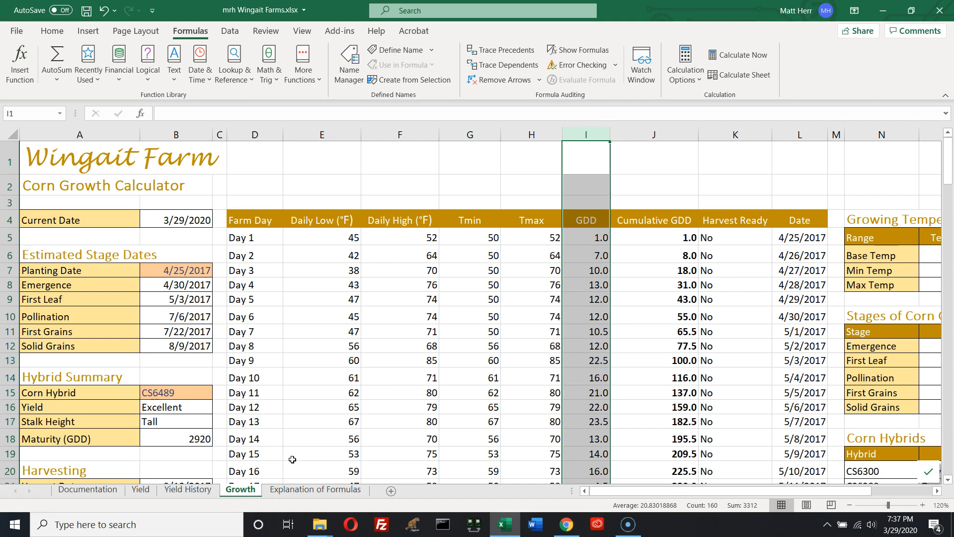
left_click_drag(470, 135, 520, 138)
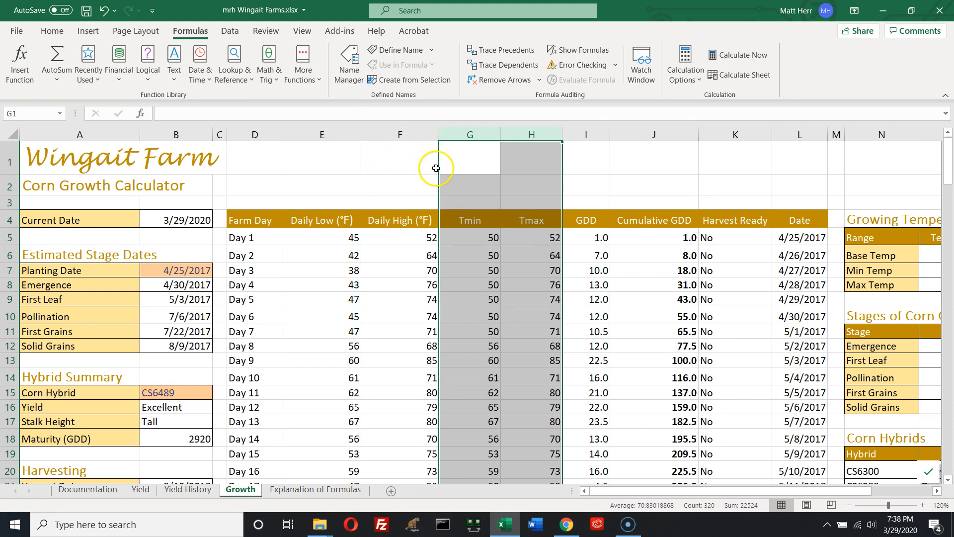
Browse the Yield History sheet and return to the Growth sheet
left_click(188, 490)
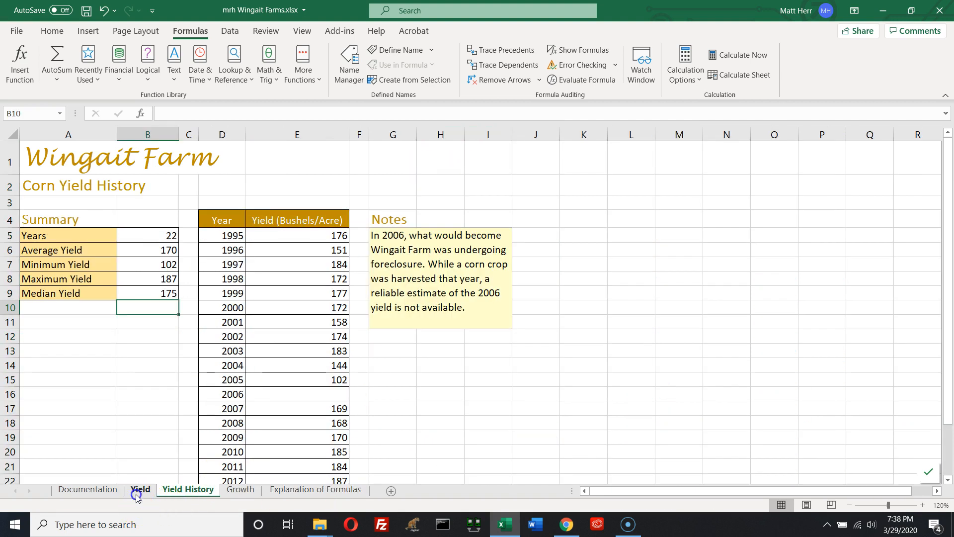
left_click(136, 492)
left_click(117, 493)
left_click(149, 494)
left_click(202, 493)
left_click(241, 491)
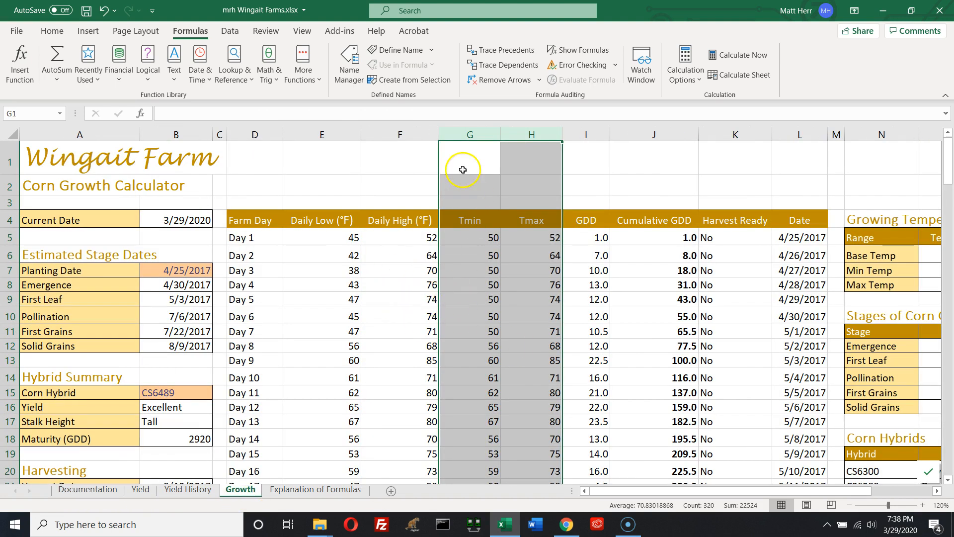
Select the Tmin, Tmax and GDD columns on the Growth sheet
left_click_drag(468, 132, 585, 144)
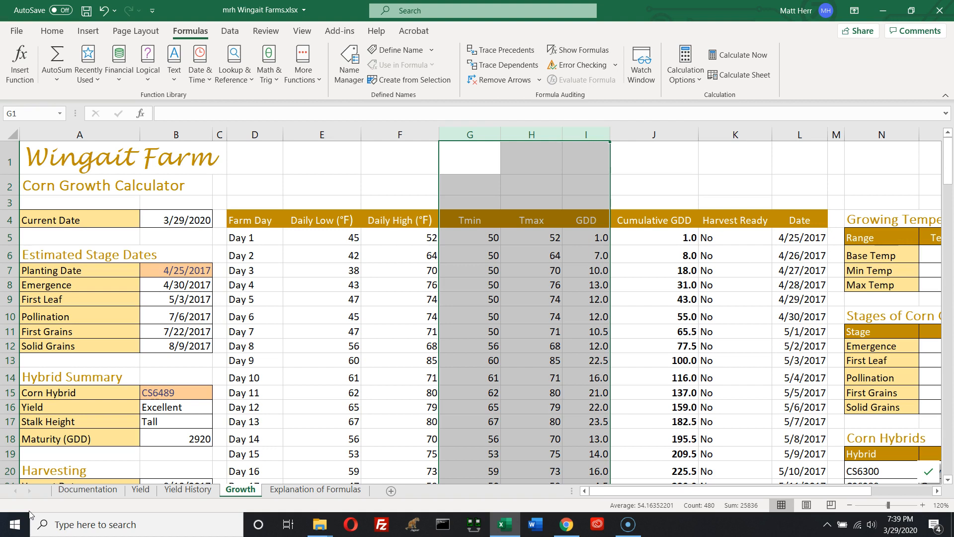
left_click(18, 521)
left_click(16, 513)
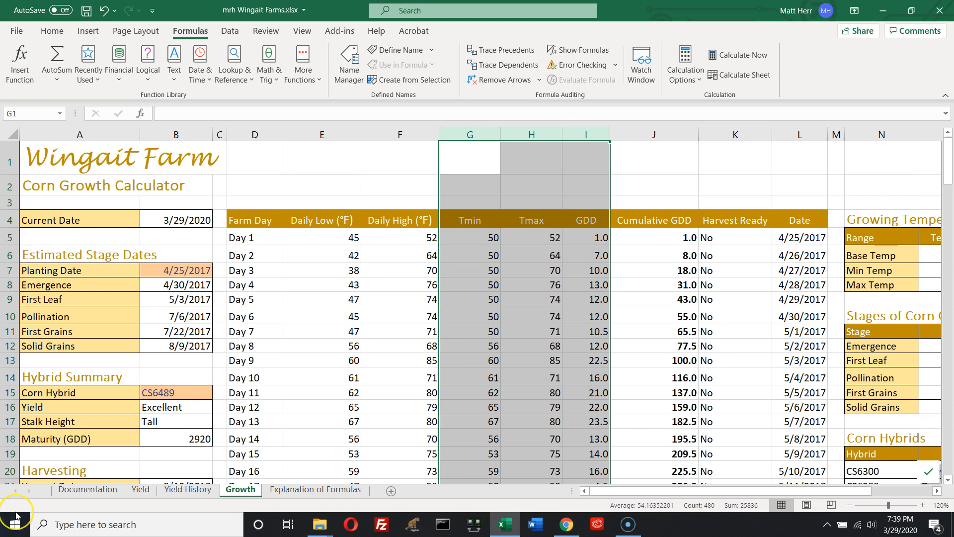